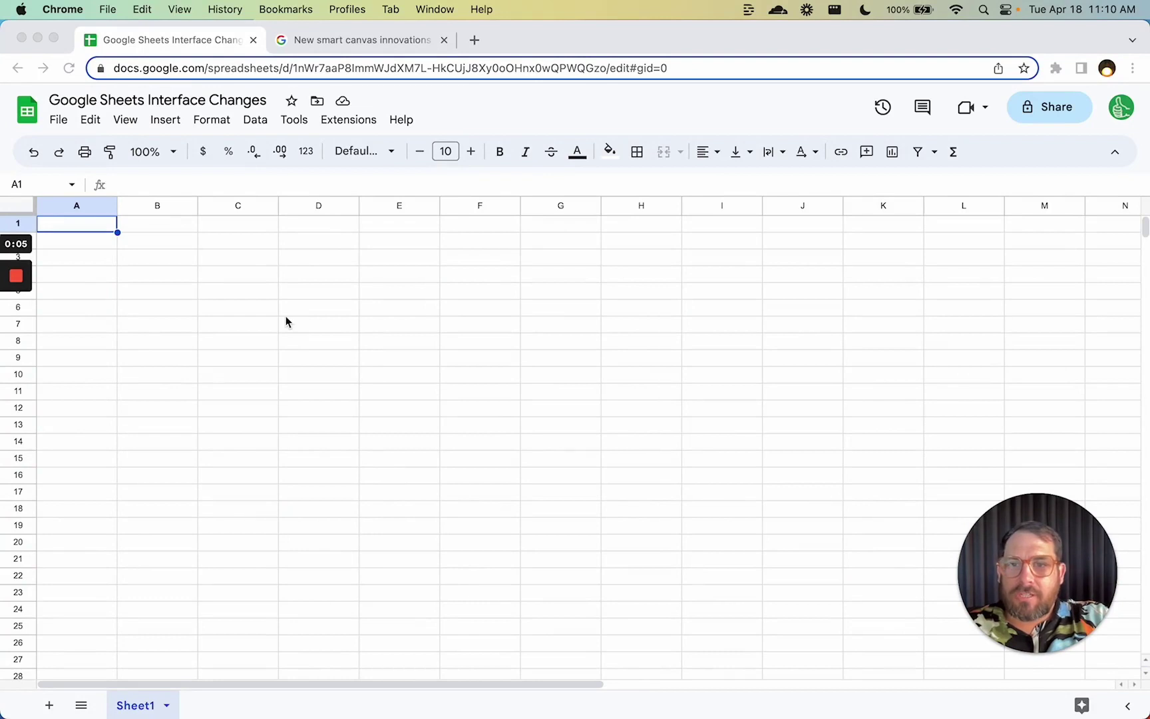
# Select cells C3 and C2 in the empty sheet, then switch to the 'New smart canvas innovations' blog tab.
pyautogui.click(246, 239)
pyautogui.click(226, 250)
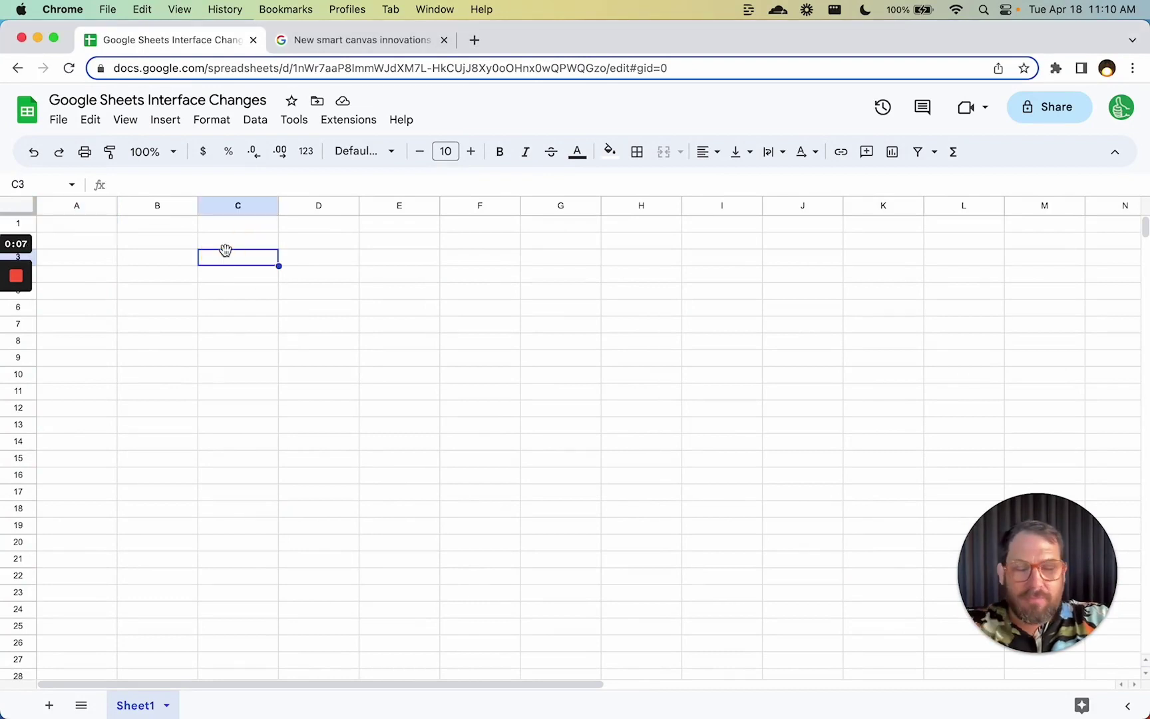
pyautogui.click(235, 241)
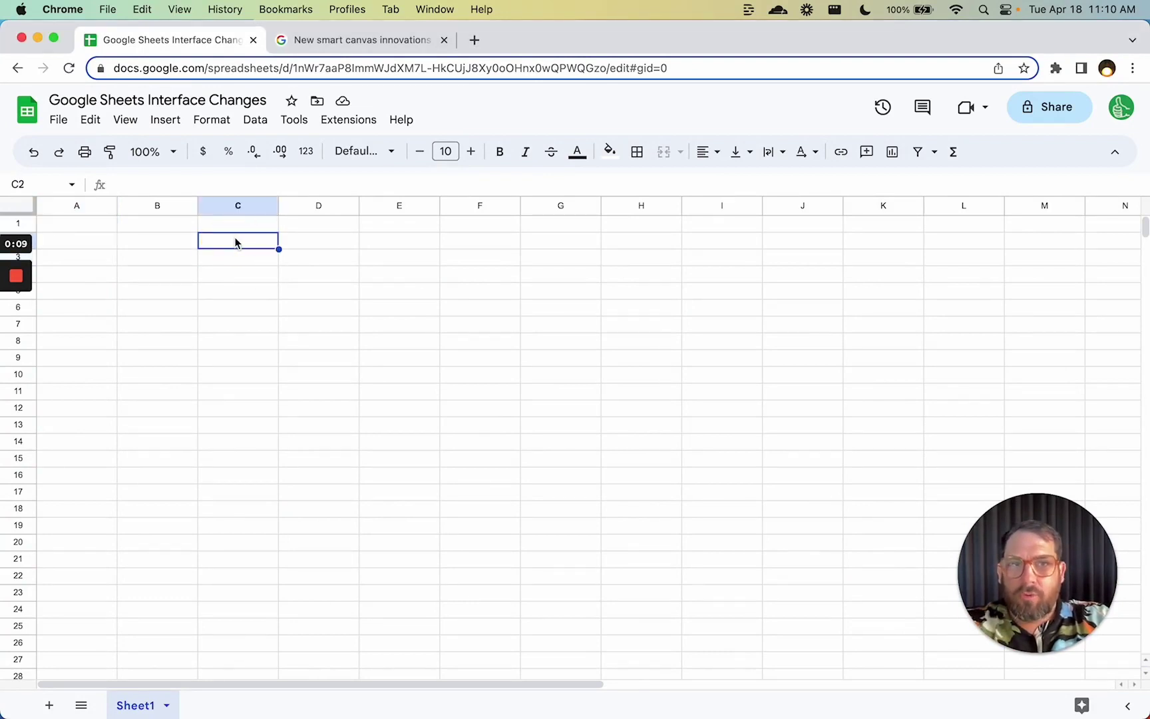
pyautogui.hotkey('ctrl', 'Tab')
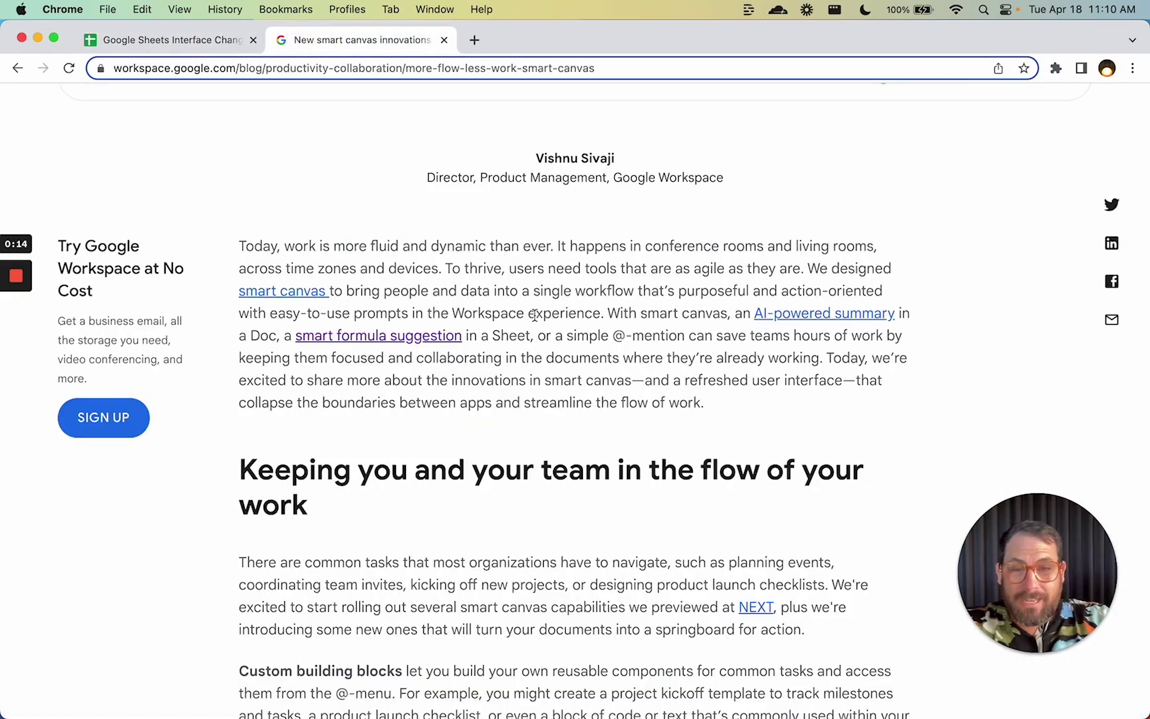
pyautogui.scroll(10, 535, 315)
pyautogui.click(535, 373)
pyautogui.moveTo(536, 373); pyautogui.dragTo(627, 394)
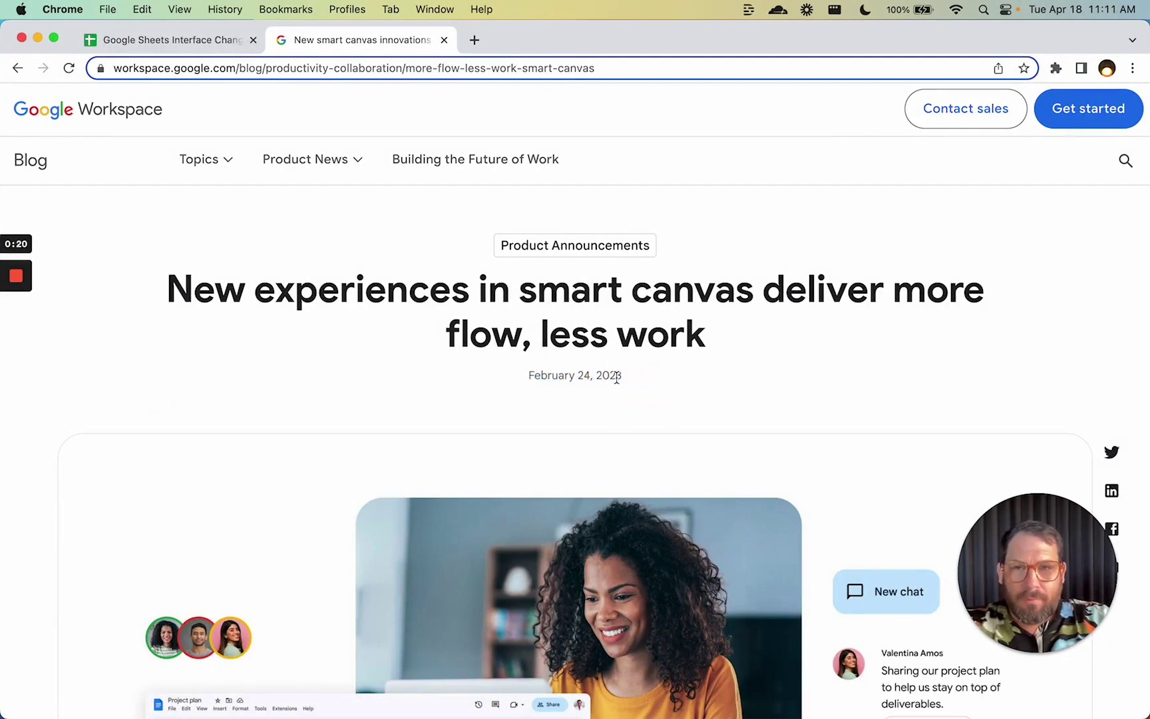
pyautogui.moveTo(628, 380); pyautogui.dragTo(526, 383)
pyautogui.doubleClick(560, 377)
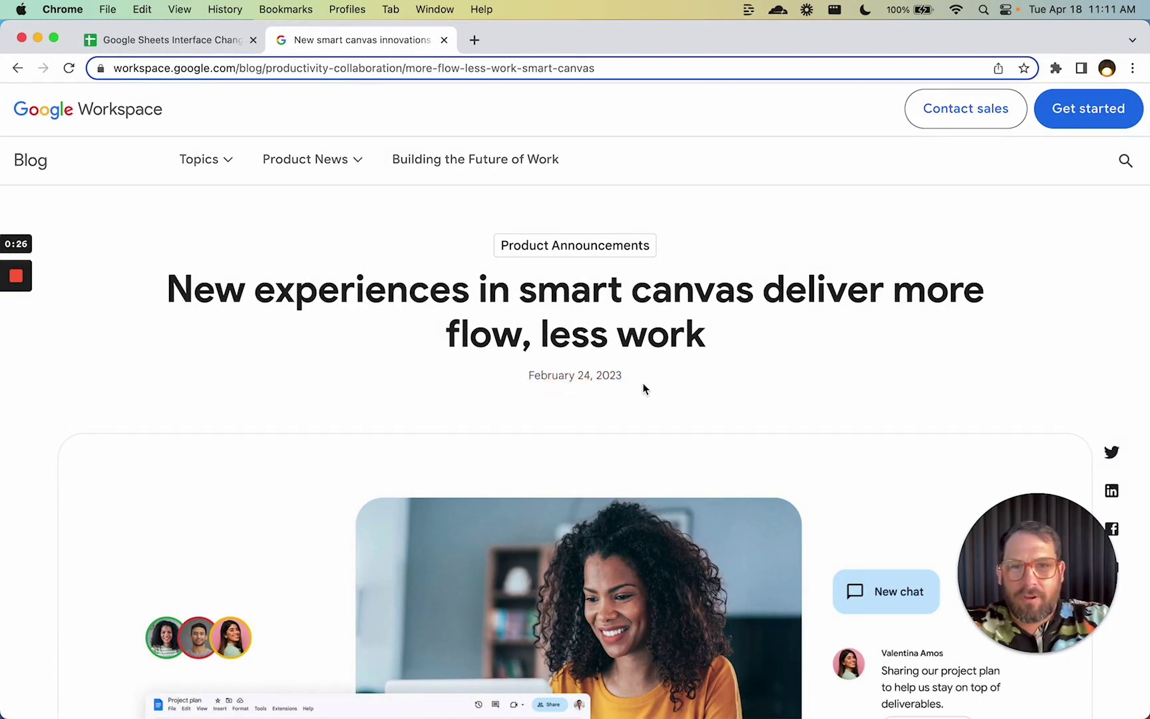
pyautogui.scroll(-10, 613, 390)
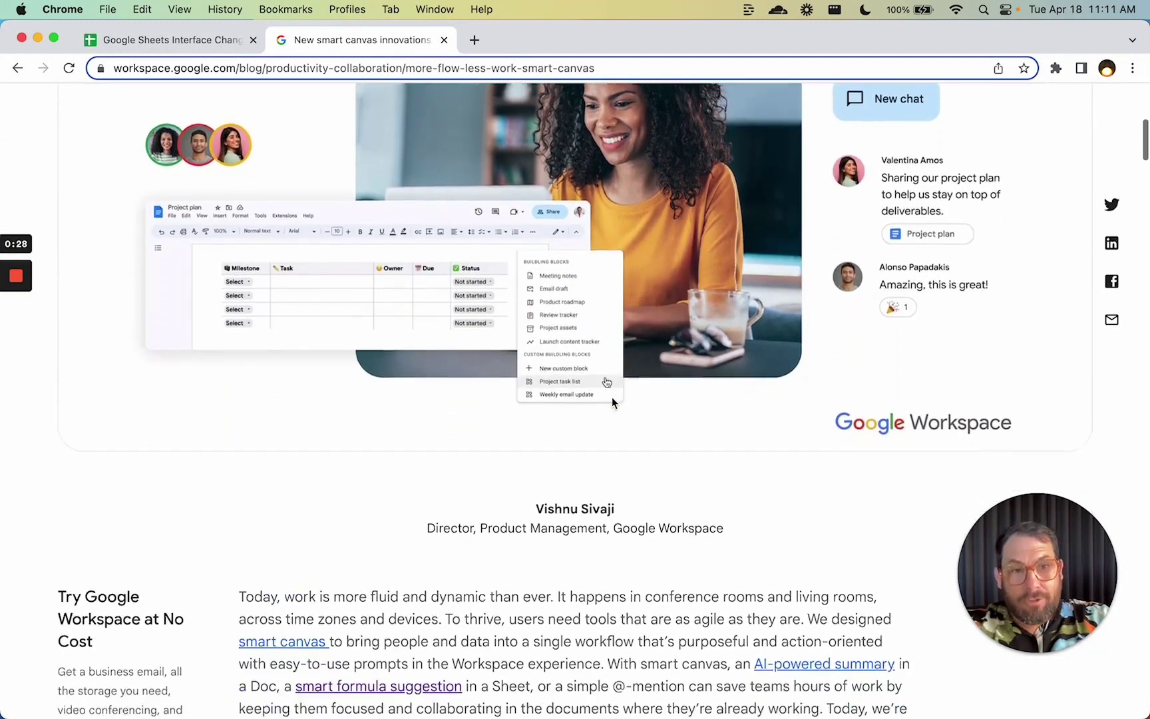
pyautogui.scroll(-3, 578, 411)
pyautogui.click(202, 40)
pyautogui.click(403, 325)
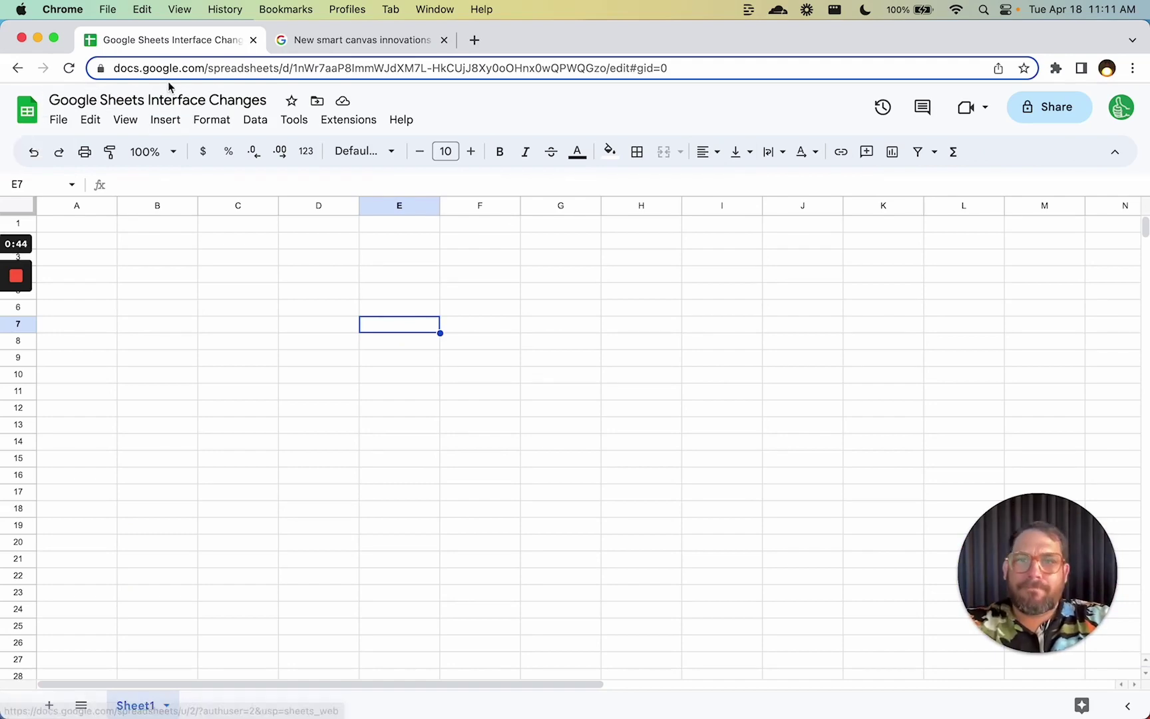
pyautogui.click(375, 41)
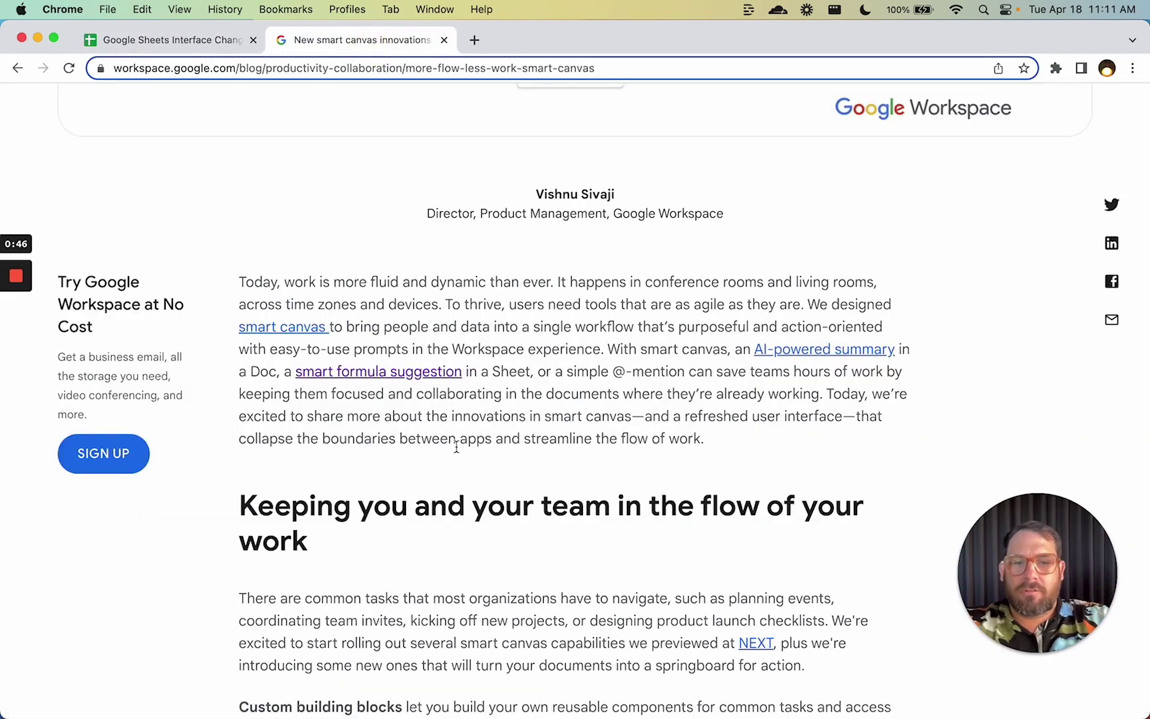
pyautogui.scroll(-3, 456, 446)
pyautogui.scroll(-2, 457, 446)
pyautogui.click(172, 41)
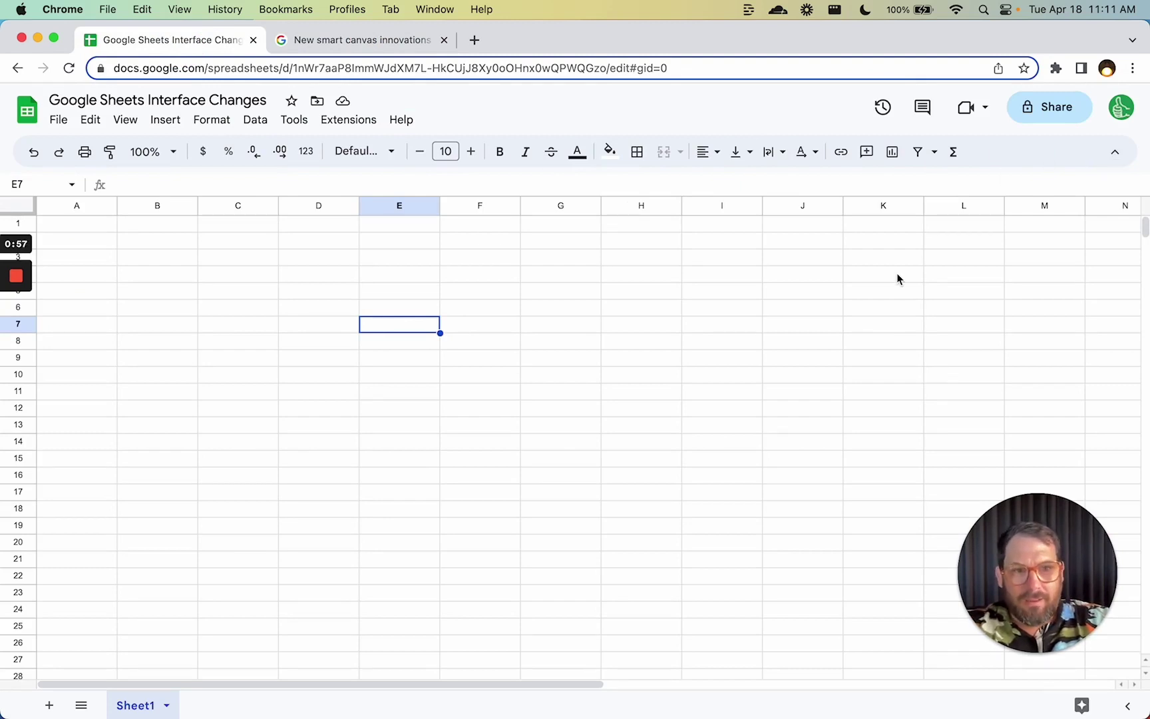
pyautogui.click(396, 43)
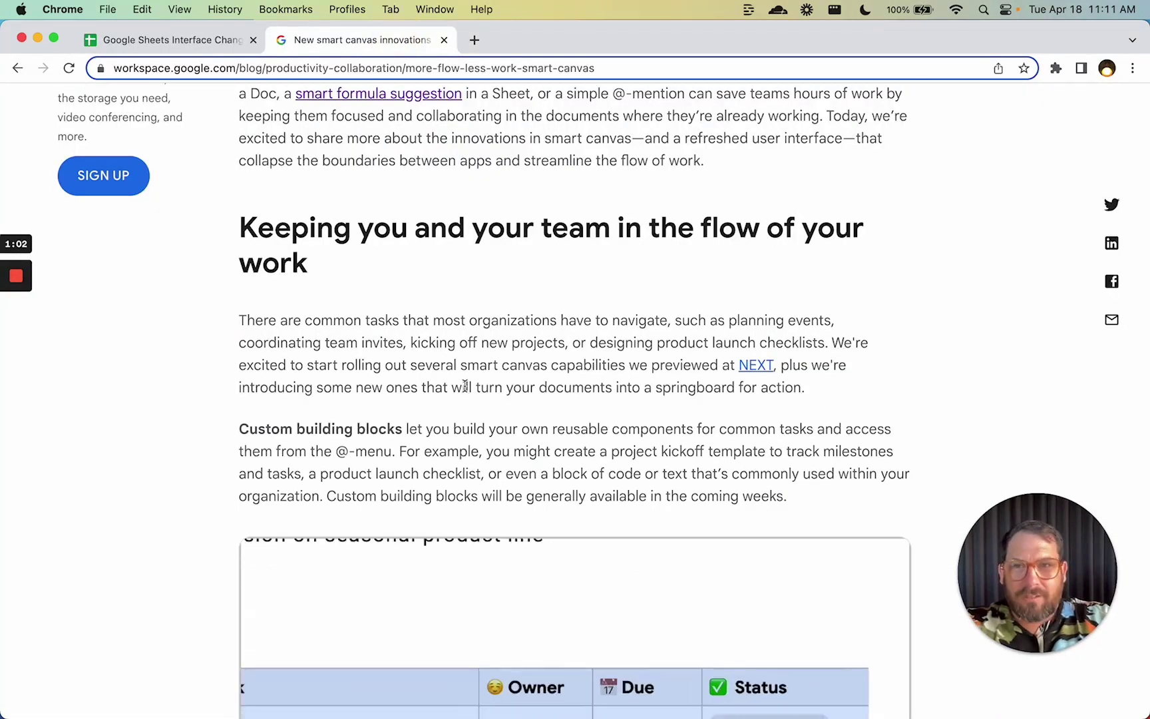
# Scroll the blog article and highlight the heading about keeping teams in flow.
pyautogui.scroll(2, 467, 393)
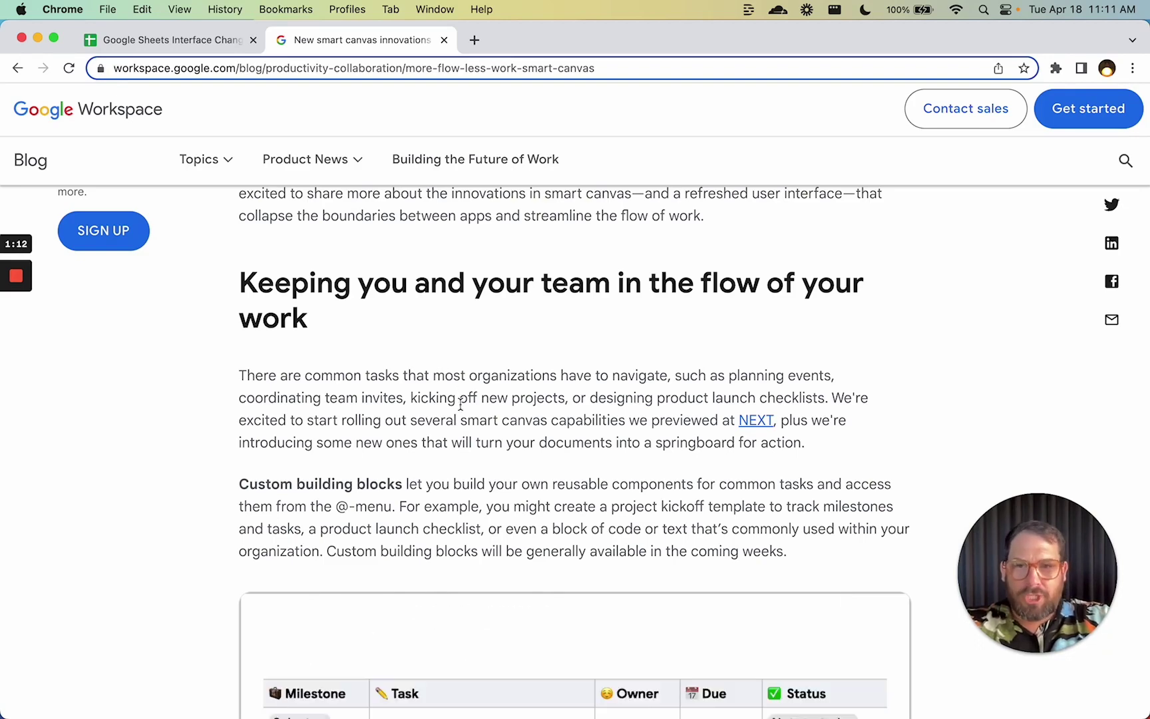
pyautogui.scroll(-1, 501, 363)
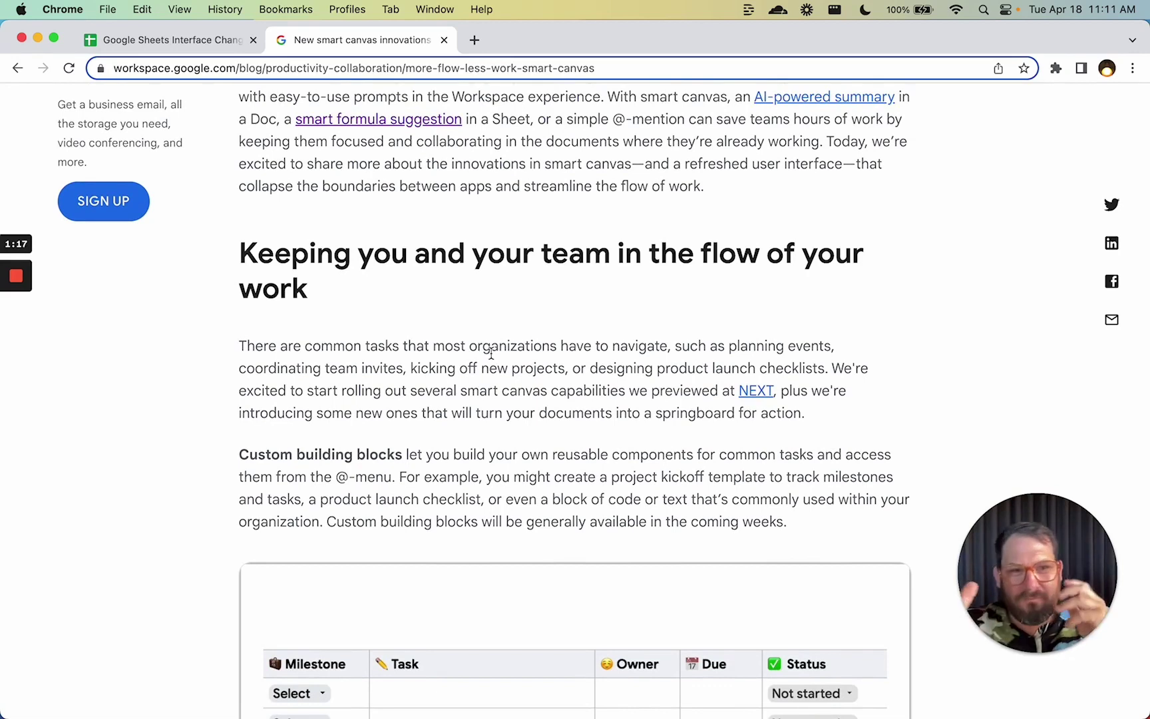
pyautogui.moveTo(242, 254); pyautogui.dragTo(354, 290)
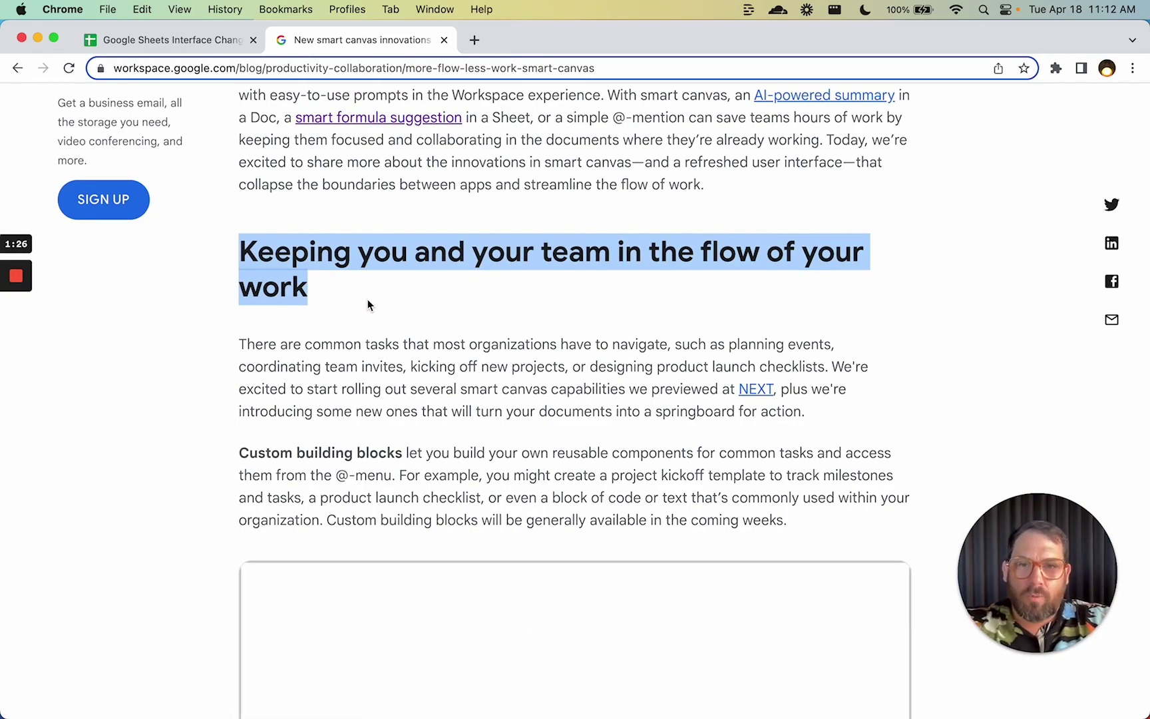
pyautogui.scroll(-4, 368, 304)
pyautogui.scroll(-9, 367, 304)
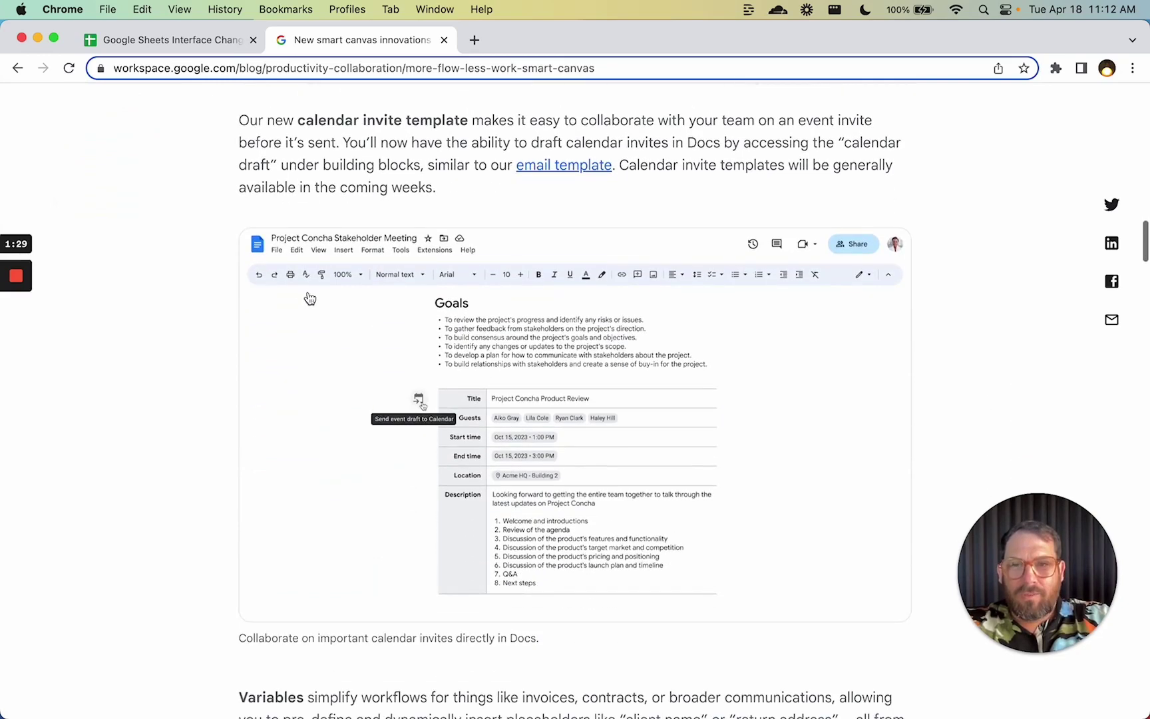
# Flip between spreadsheet and article, scroll past the smart chip sections, then return to the spreadsheet.
pyautogui.click(191, 48)
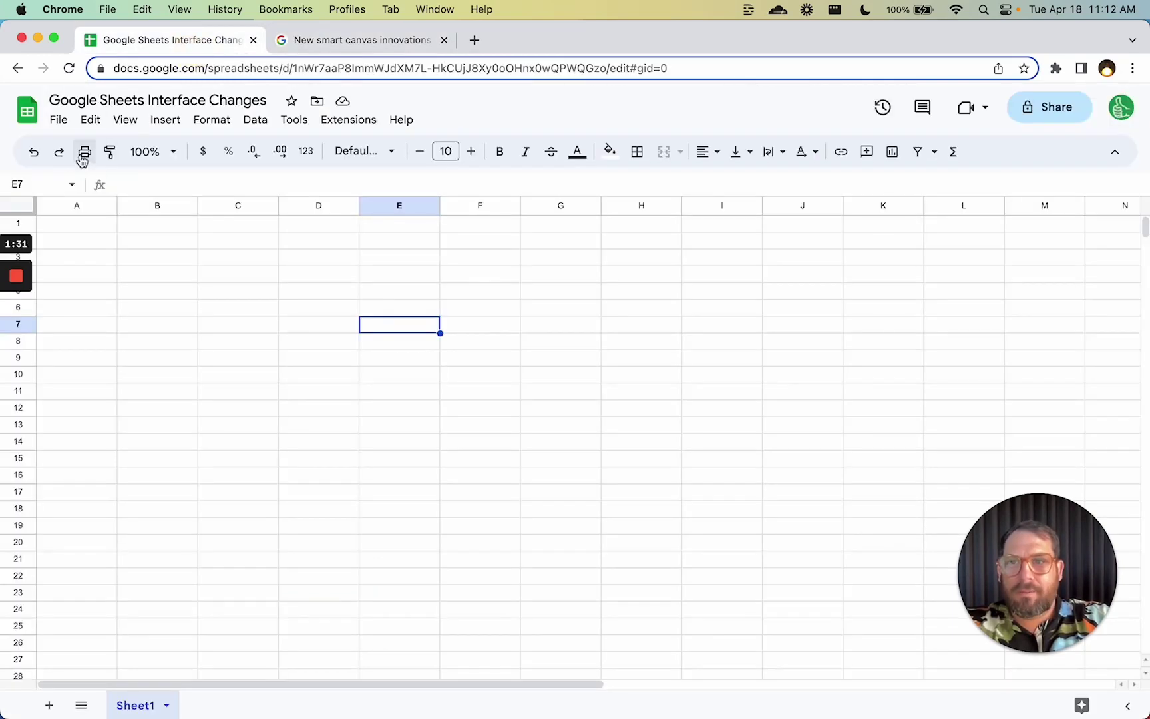
pyautogui.click(395, 45)
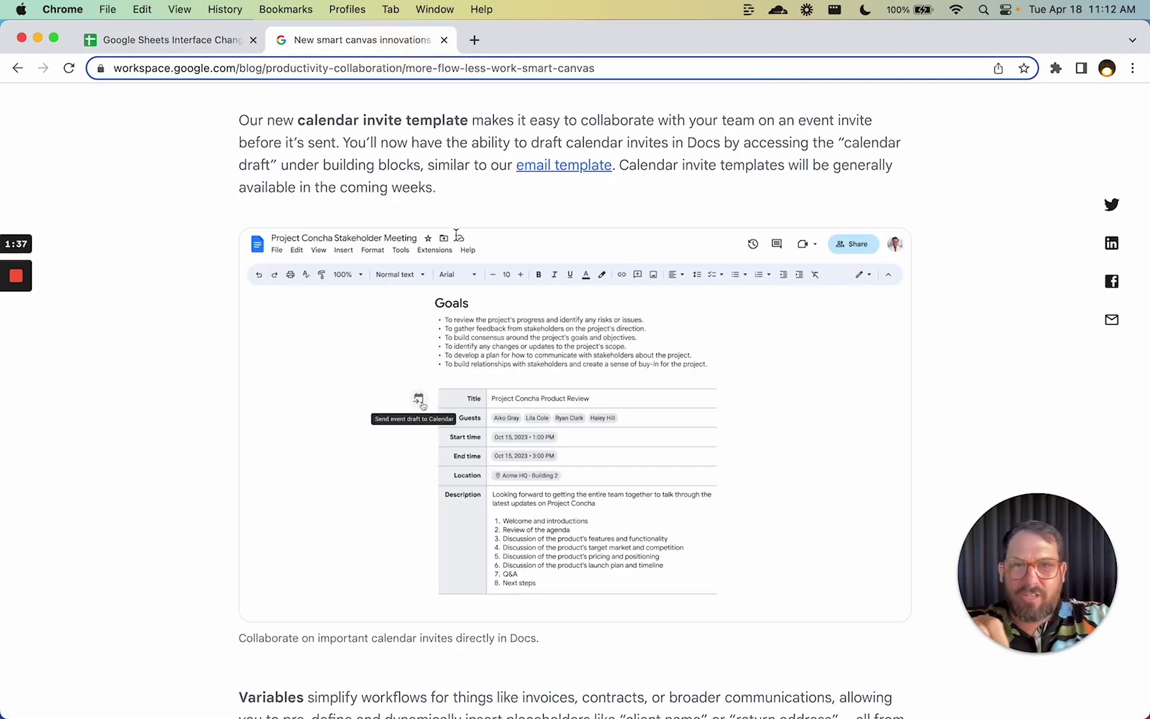
pyautogui.click(208, 47)
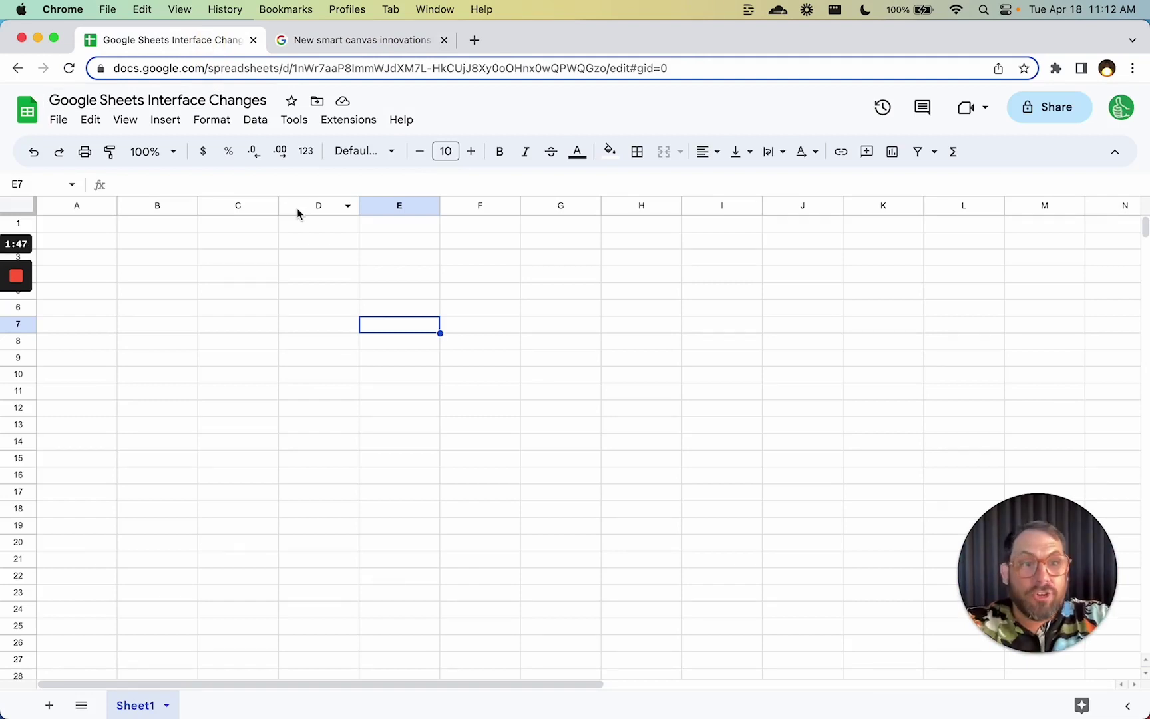
pyautogui.click(346, 39)
pyautogui.scroll(-15, 483, 336)
pyautogui.scroll(-5, 483, 336)
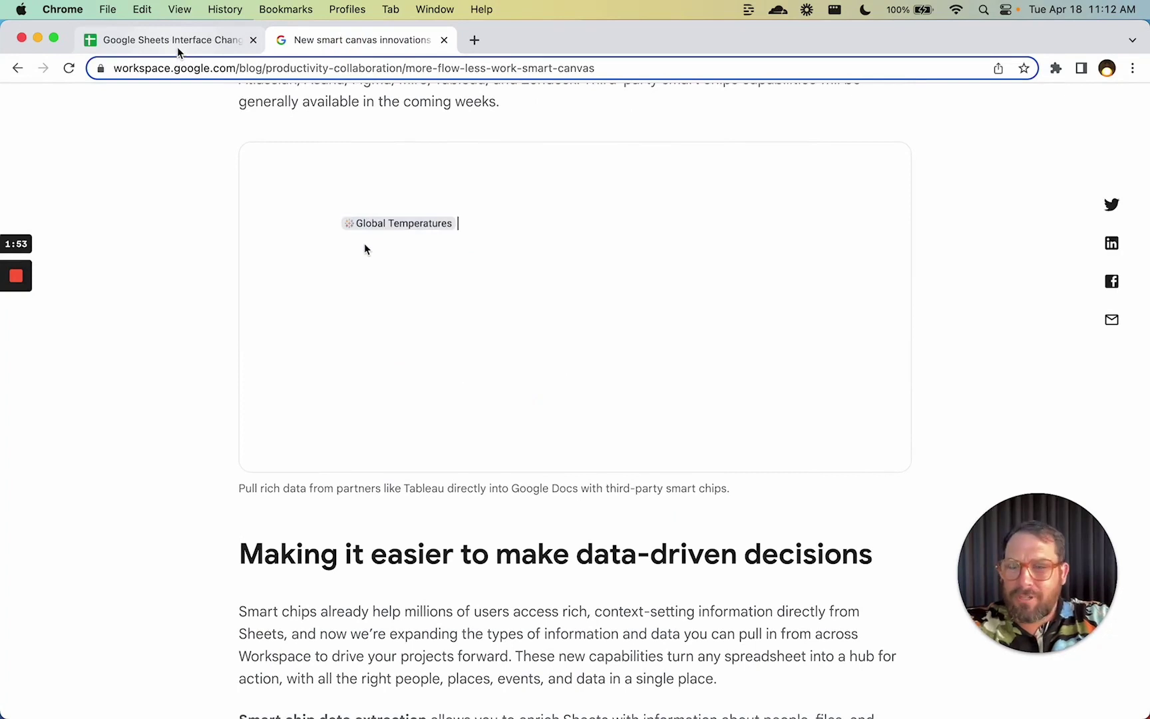
pyautogui.click(177, 45)
# Enter the formula =today() in B1 so it shows 4/18/2023.
pyautogui.click(167, 236)
pyautogui.doubleClick(166, 228)
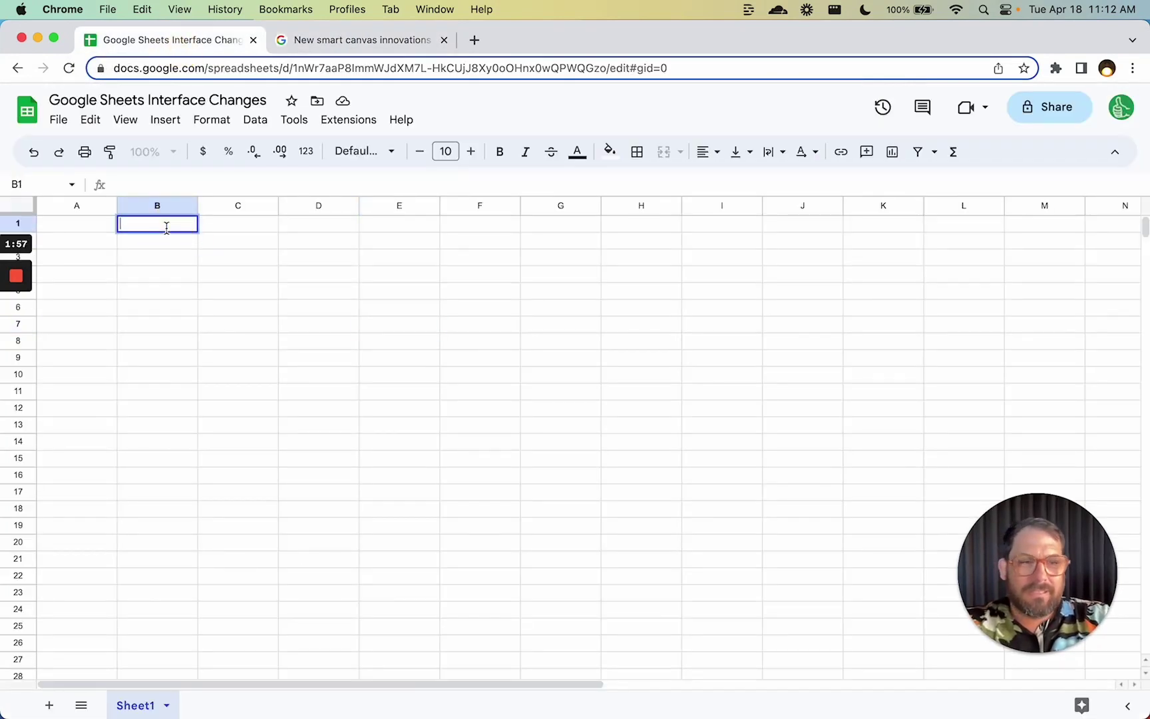
pyautogui.write('=today')
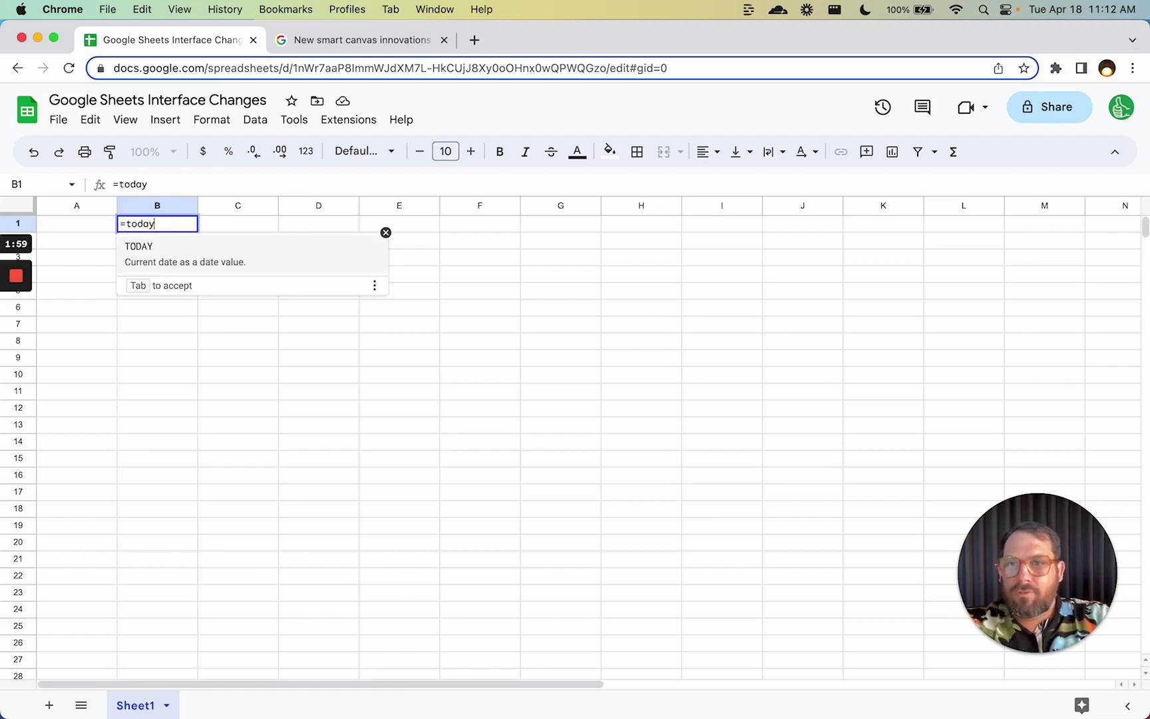
pyautogui.write('()')
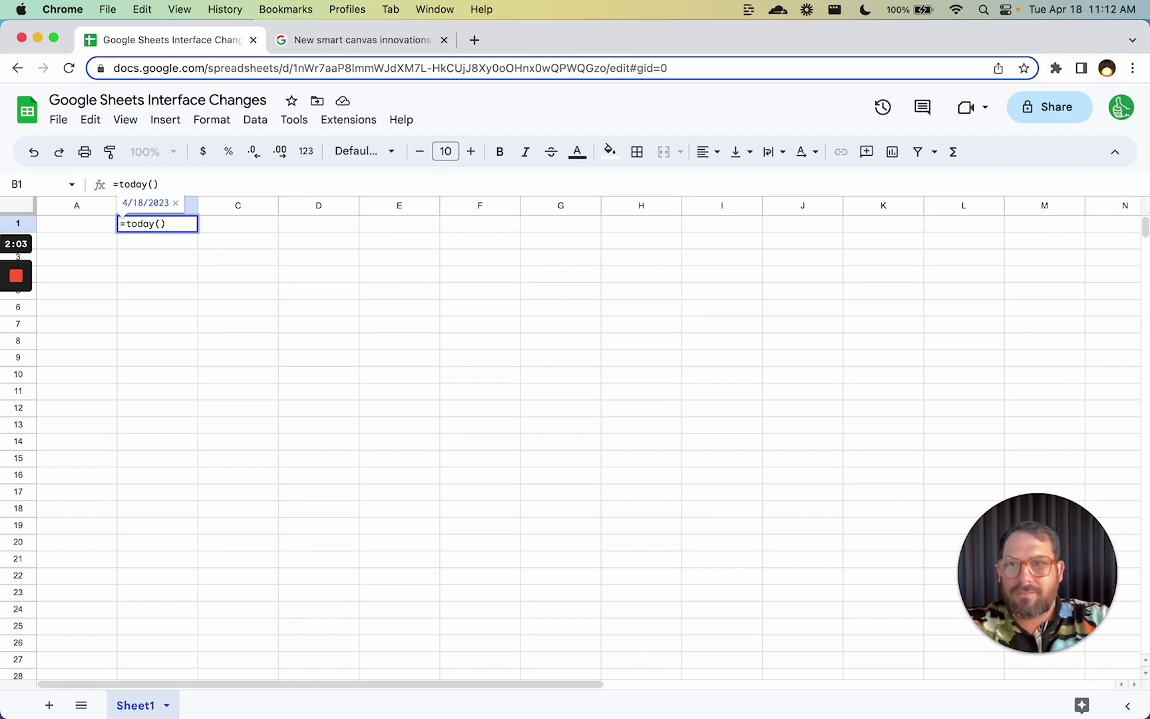
pyautogui.press('Return')
pyautogui.write('@today')
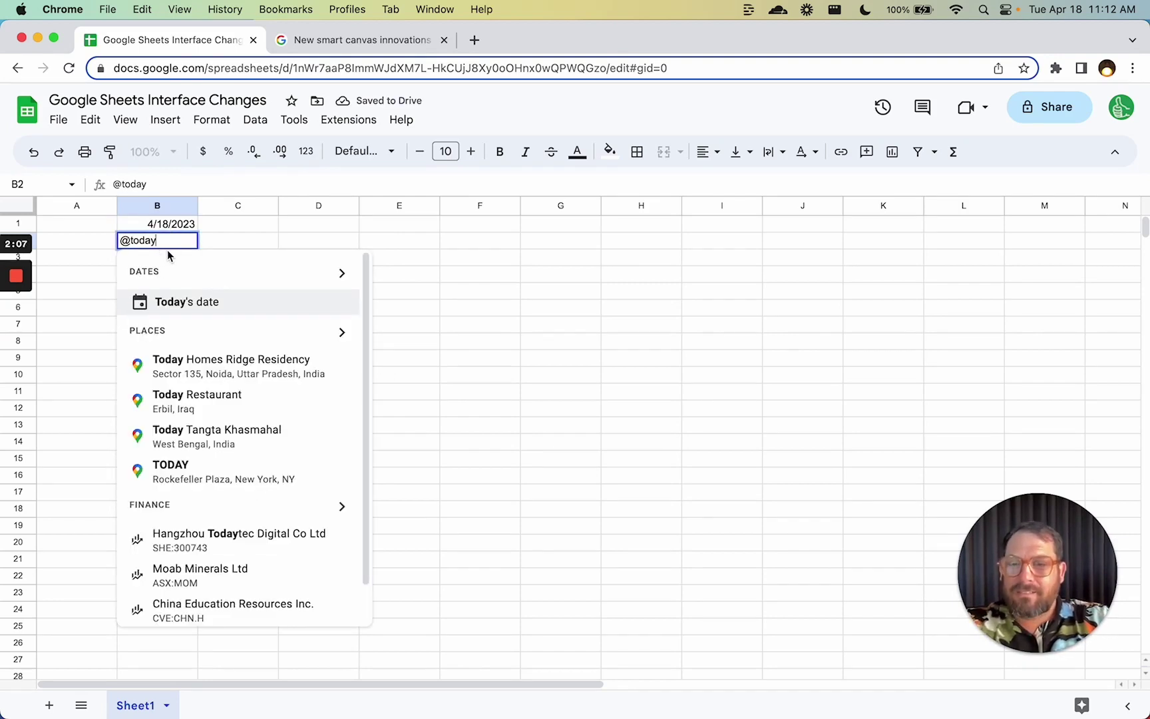
pyautogui.press('super+equal')
pyautogui.press('super+equal')
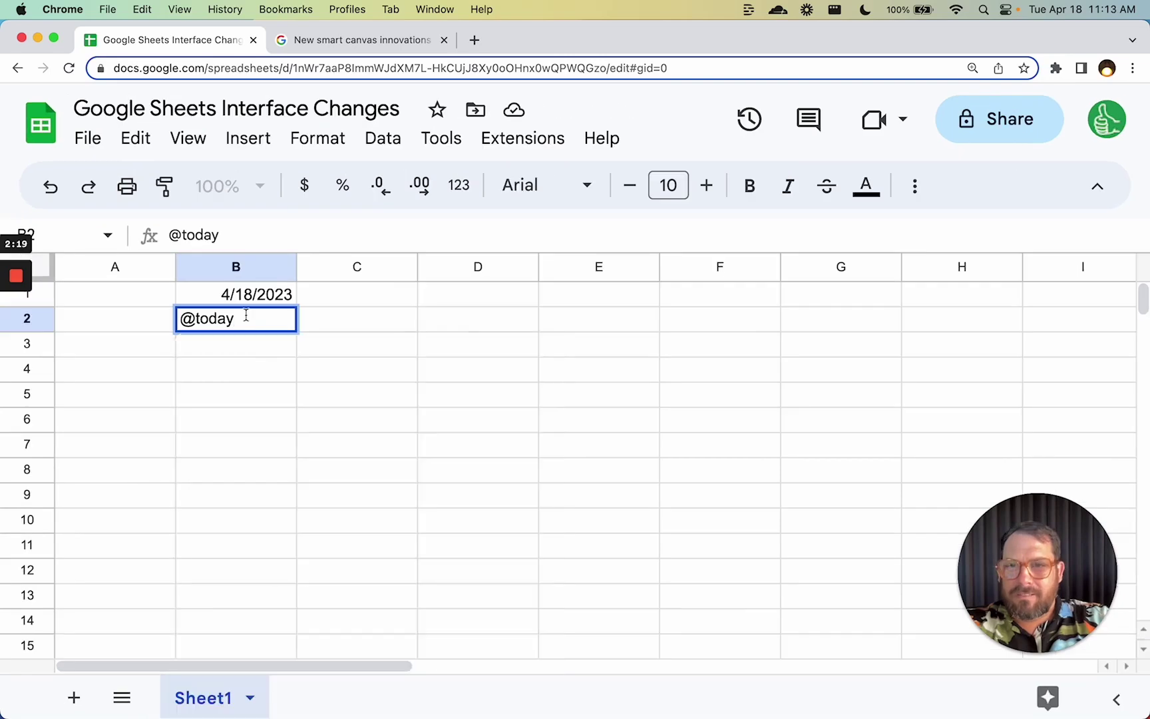
pyautogui.press('BackSpace')
pyautogui.press('BackSpace')
pyautogui.press('BackSpace')
pyautogui.press('BackSpace')
pyautogui.press('BackSpace')
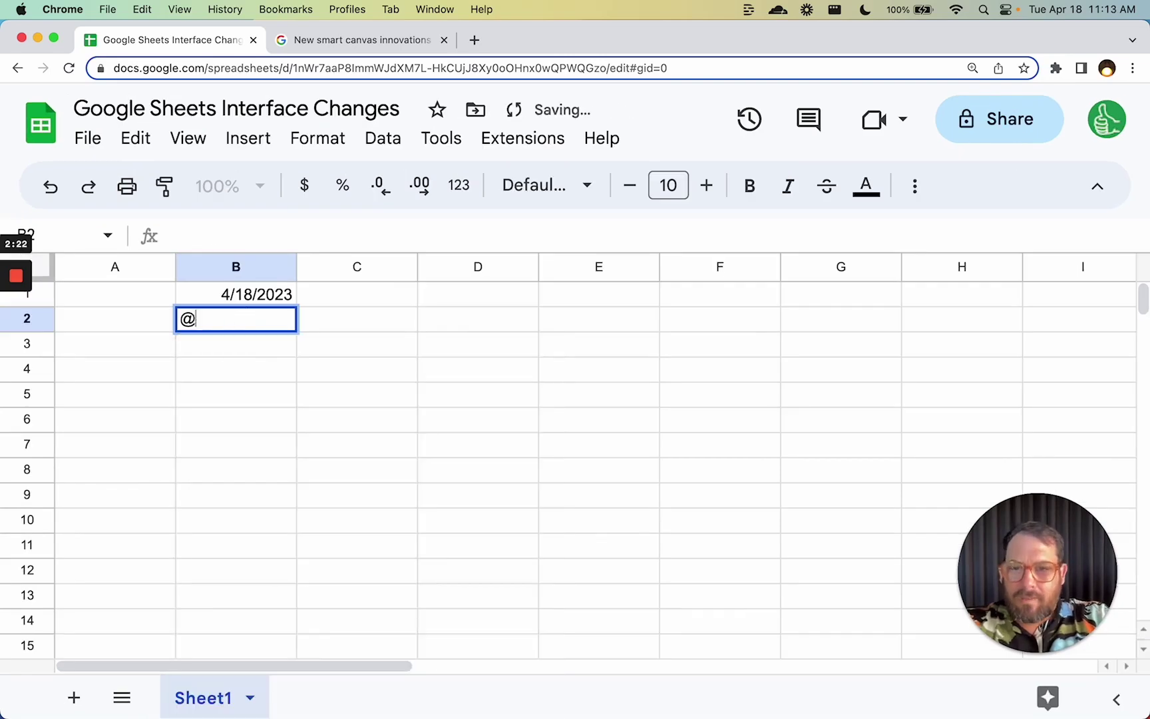
pyautogui.write('today')
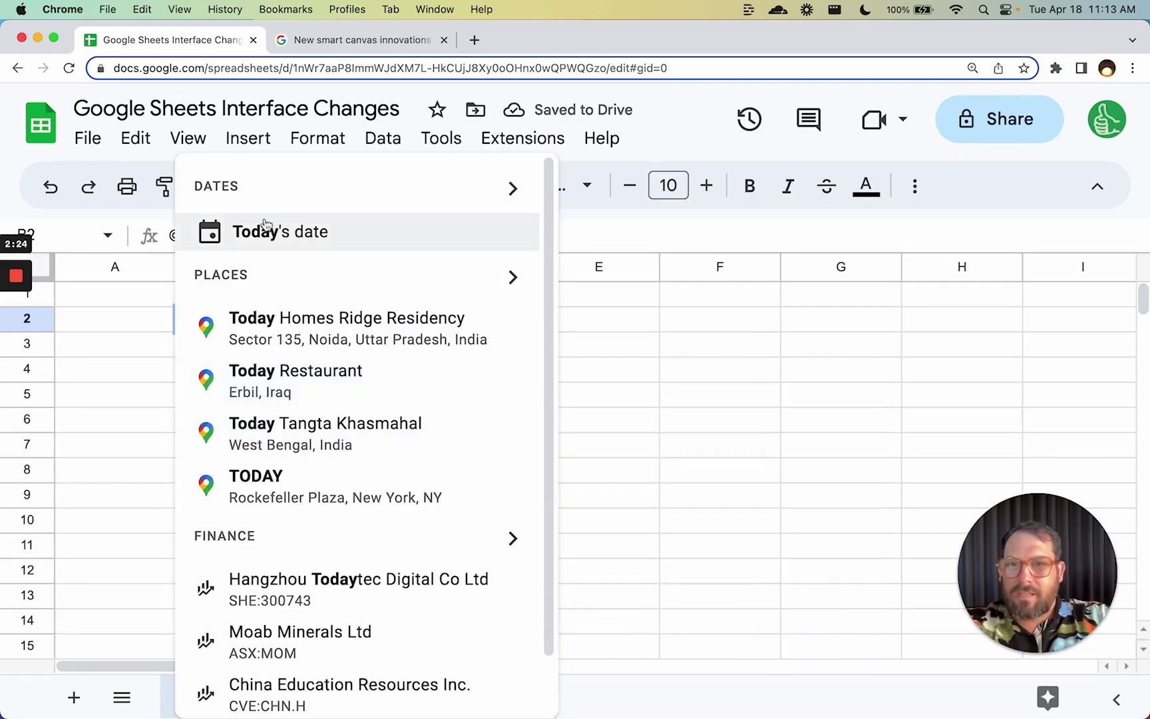
pyautogui.click(264, 230)
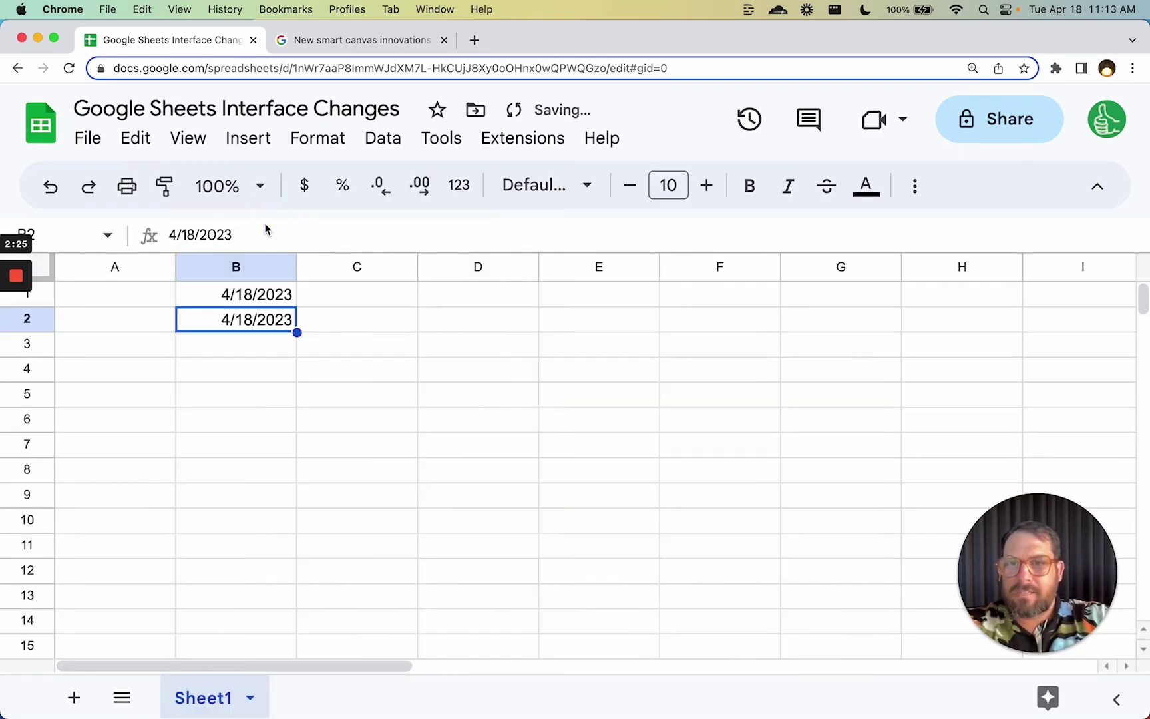
pyautogui.click(228, 294)
pyautogui.click(259, 325)
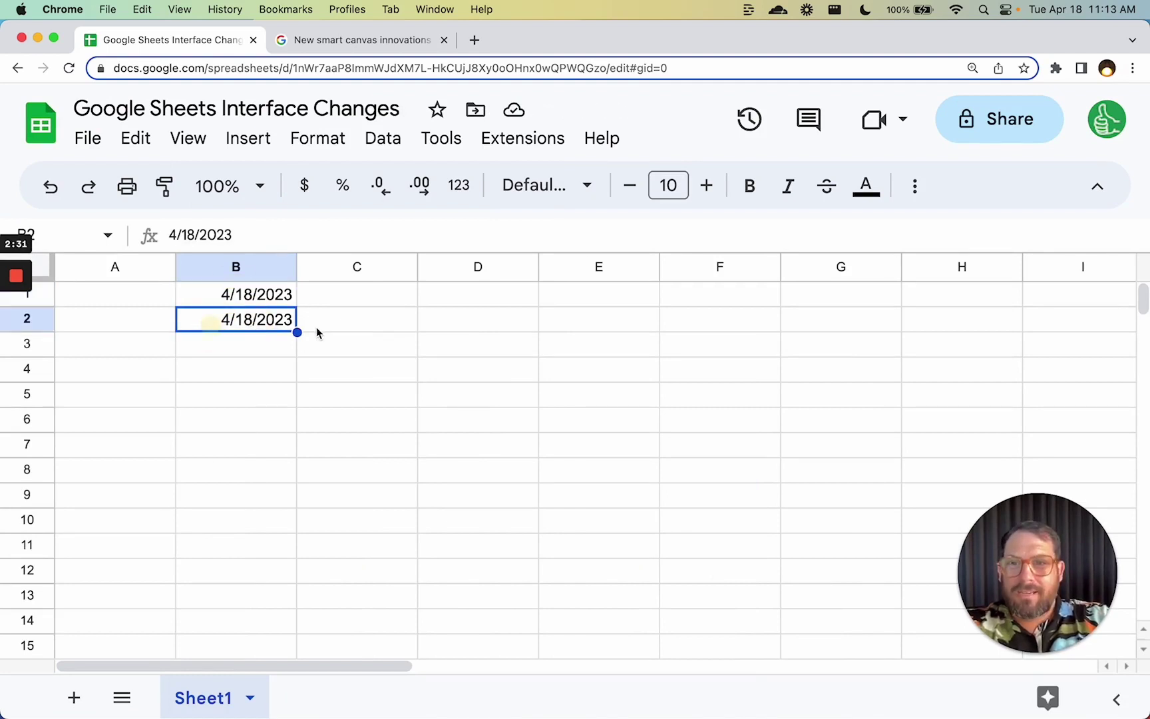
# Open and dismiss B2's date picker, then inspect B1's formula.
pyautogui.click(245, 329)
pyautogui.doubleClick(245, 324)
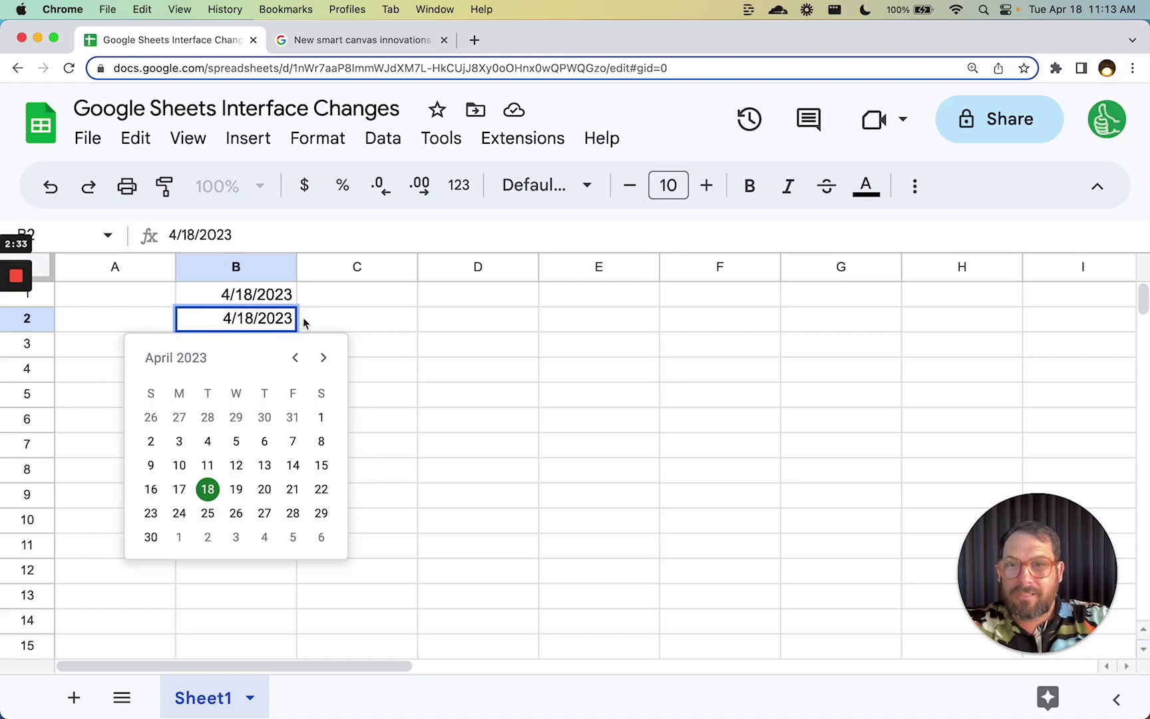
pyautogui.press('Escape')
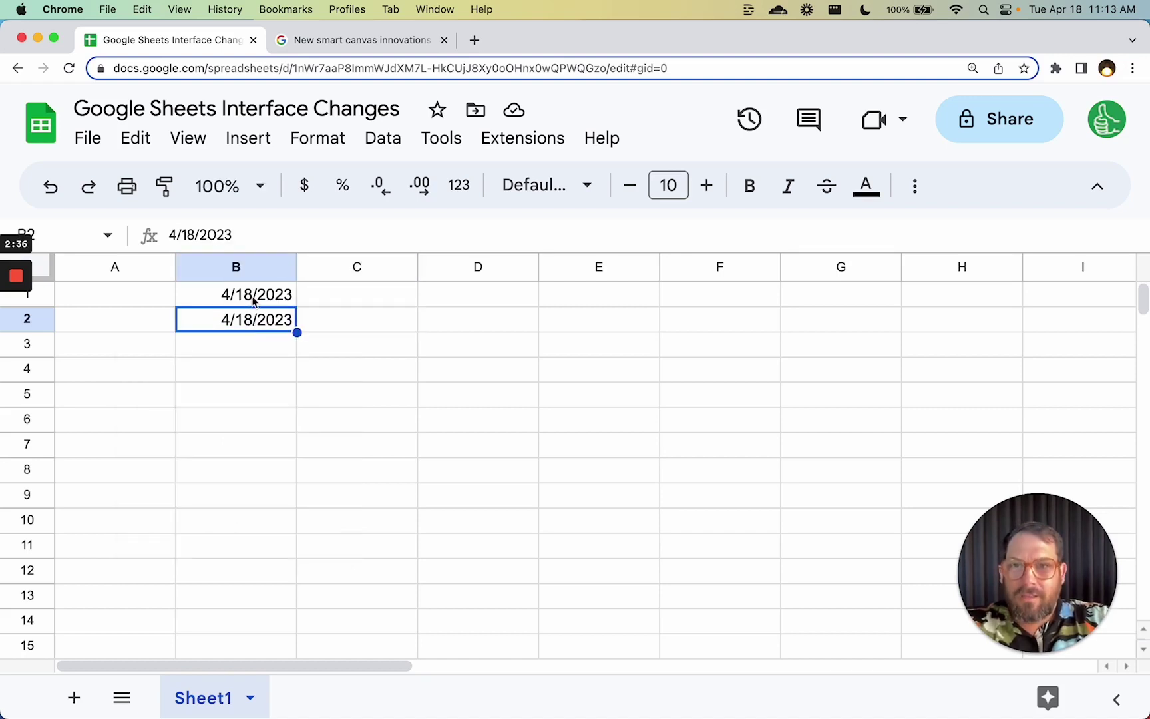
pyautogui.click(253, 294)
pyautogui.click(173, 236)
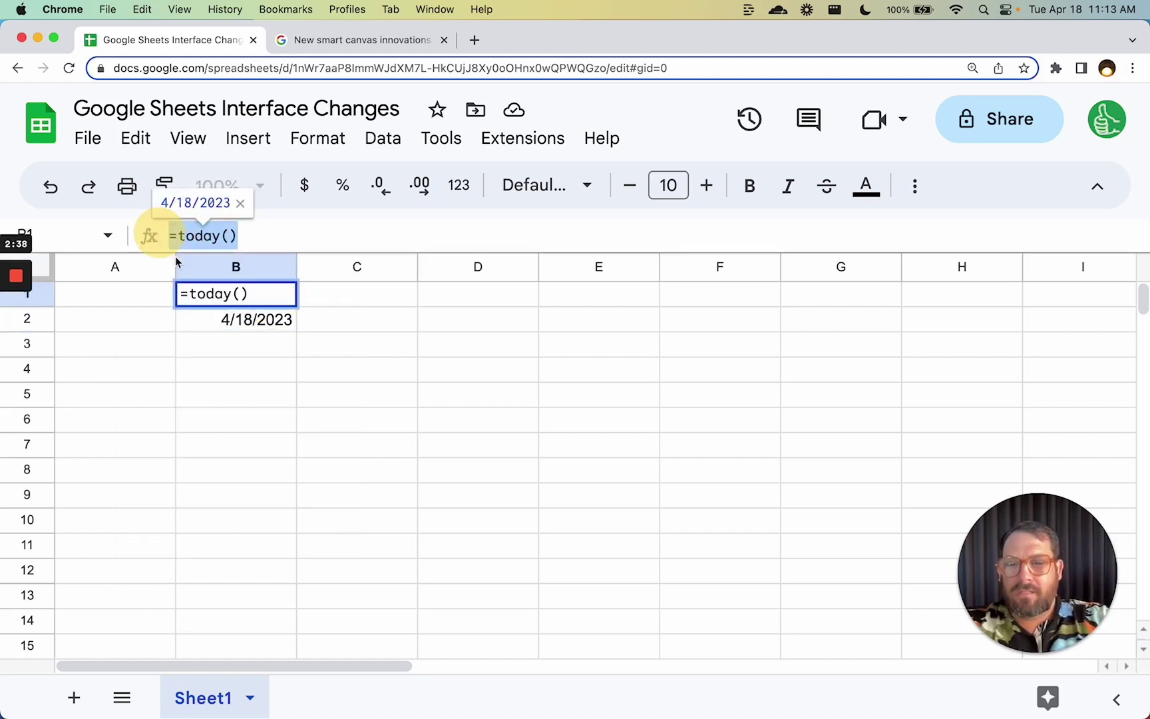
pyautogui.click(272, 326)
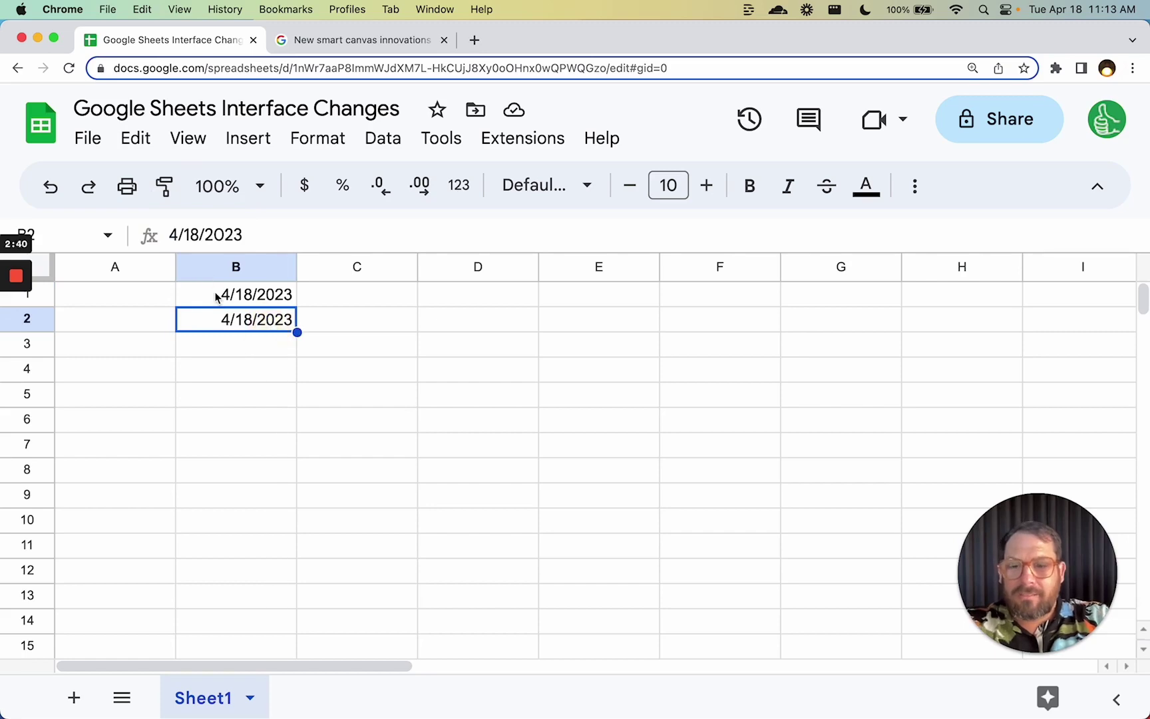
pyautogui.write('@')
pyautogui.press('BackSpace')
pyautogui.press('Return')
pyautogui.write('@today')
pyautogui.click(609, 316)
pyautogui.click(230, 353)
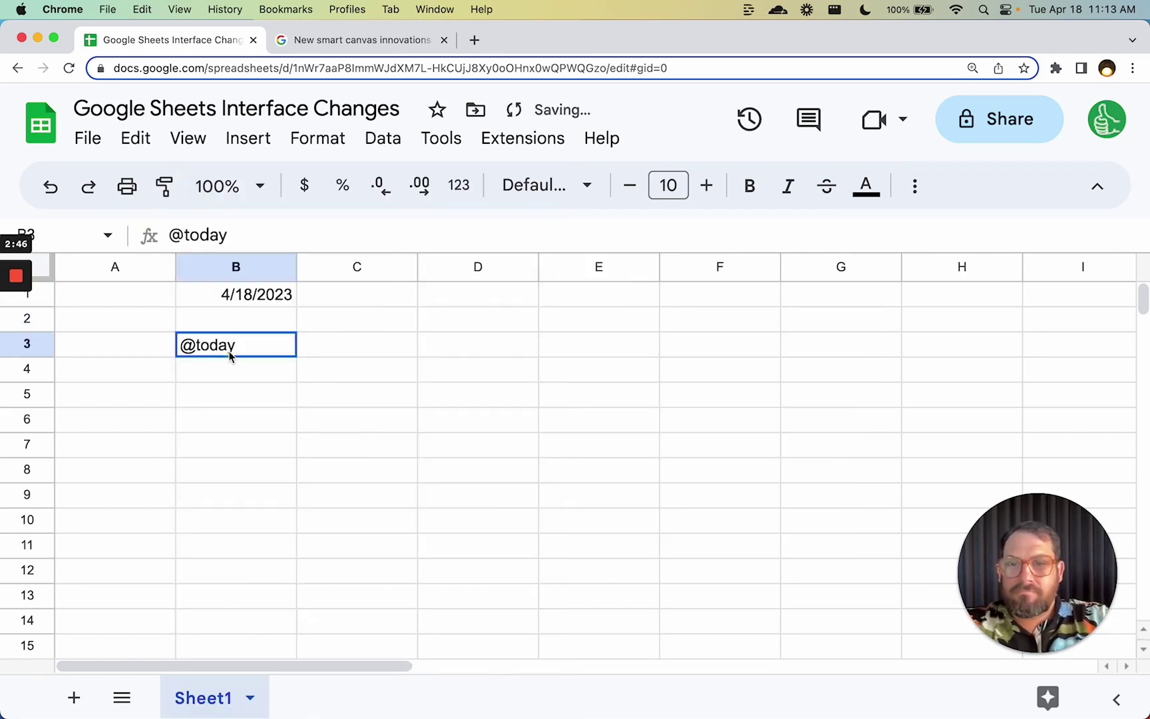
pyautogui.press('Delete')
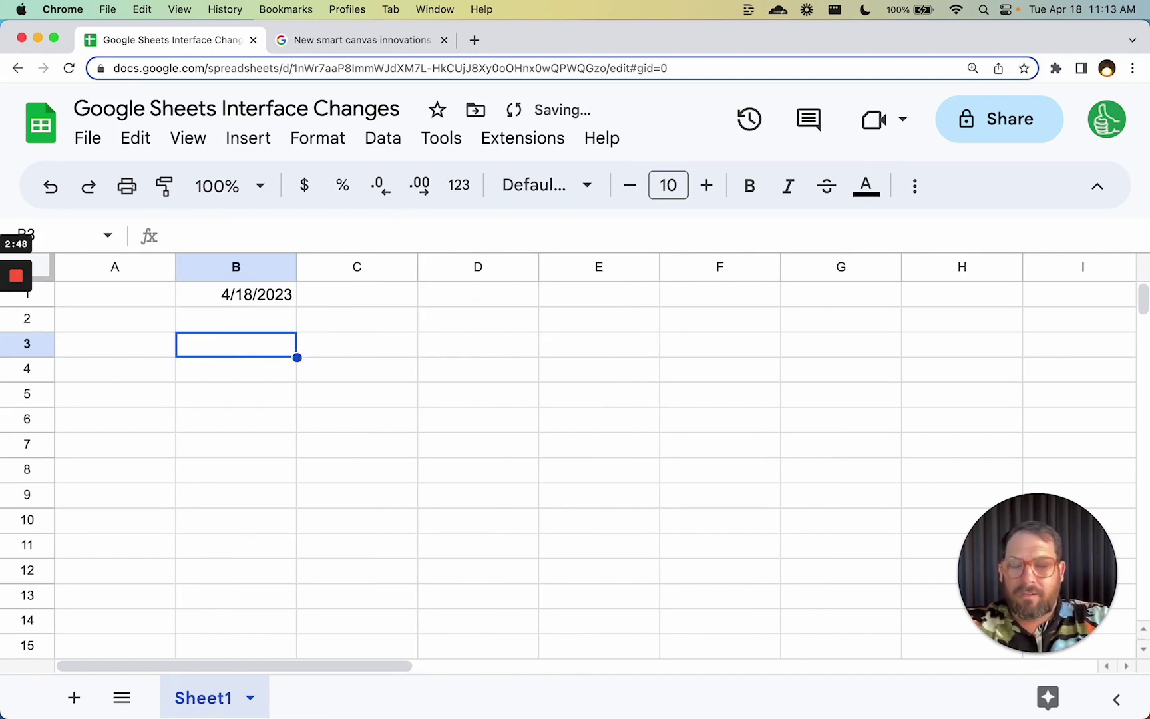
# Review B1's =today() formula in the formula bar and keep it unchanged.
pyautogui.click(236, 319)
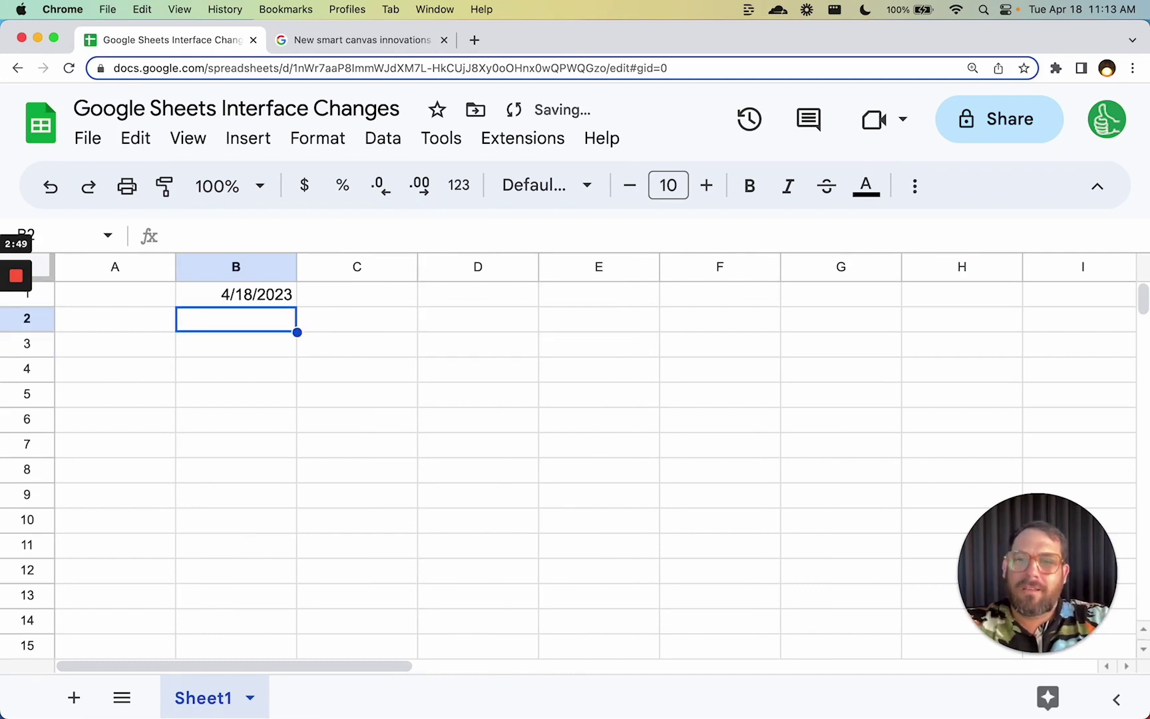
pyautogui.click(257, 301)
pyautogui.click(193, 244)
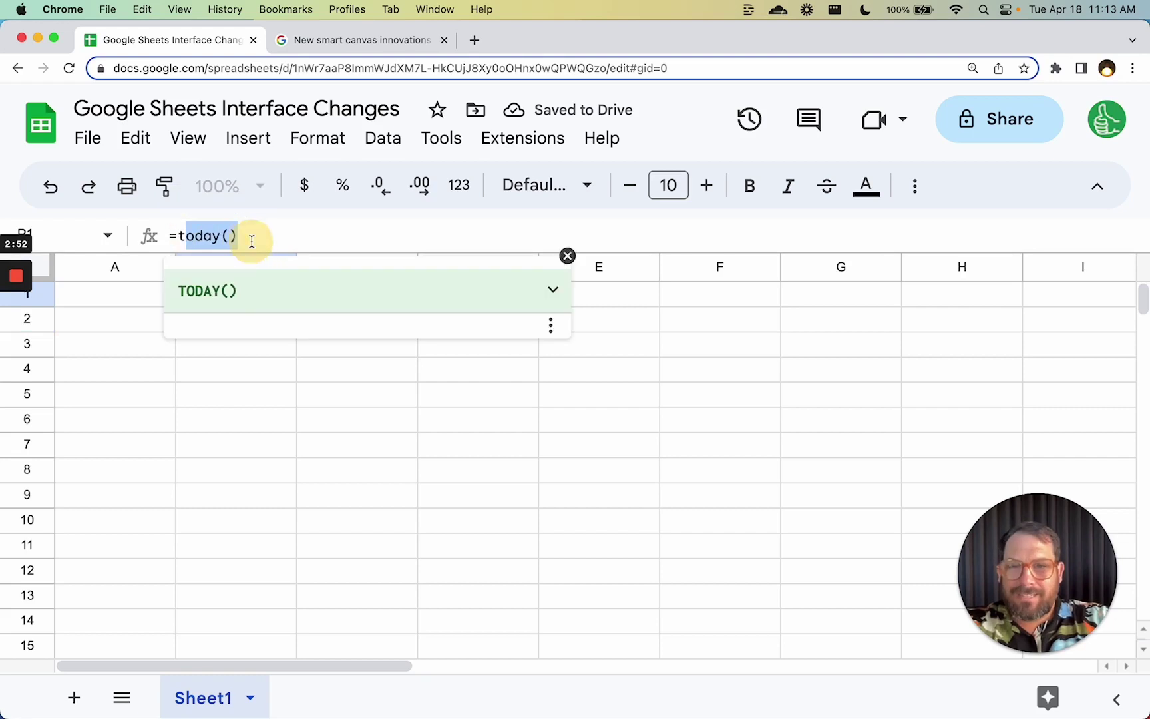
pyautogui.press('Escape')
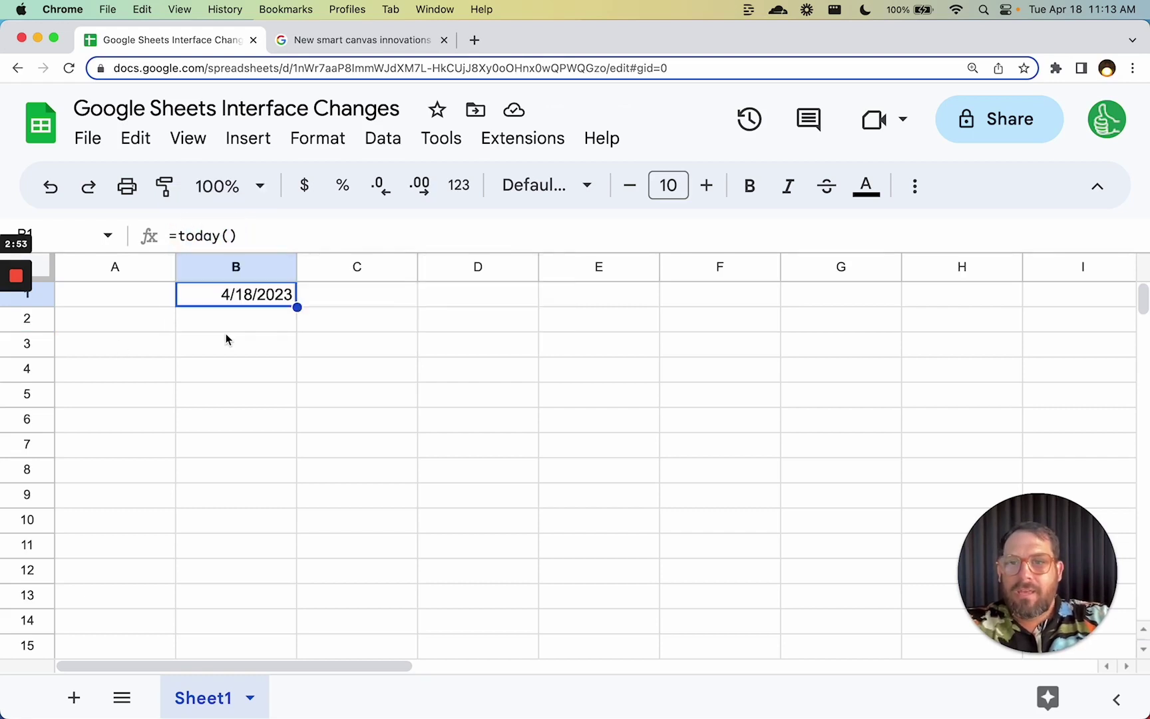
pyautogui.press('Left')
pyautogui.click(251, 295)
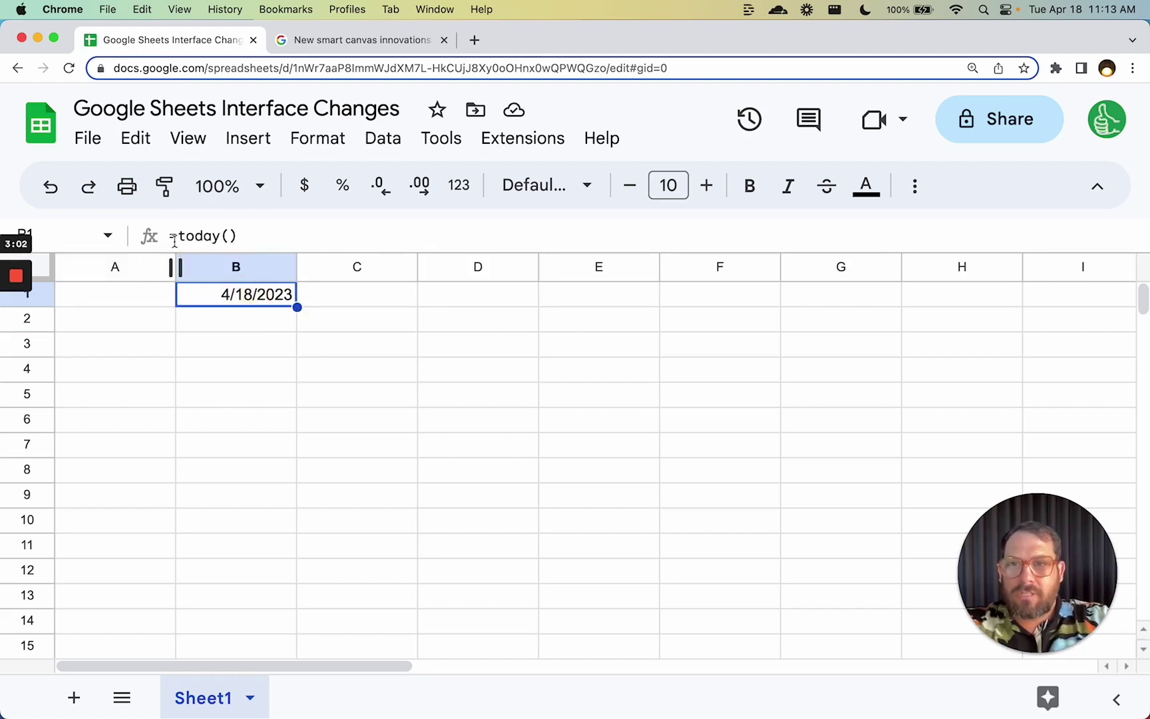
pyautogui.moveTo(178, 235); pyautogui.dragTo(254, 240)
pyautogui.click(273, 239)
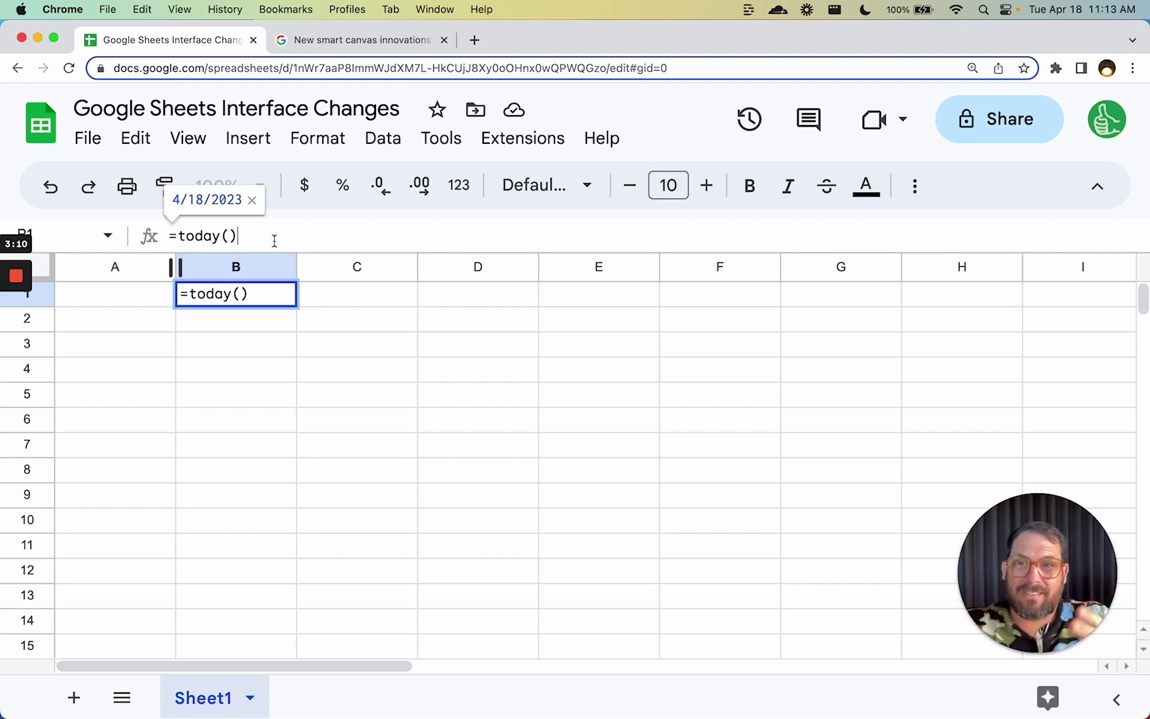
pyautogui.click(213, 307)
pyautogui.click(224, 299)
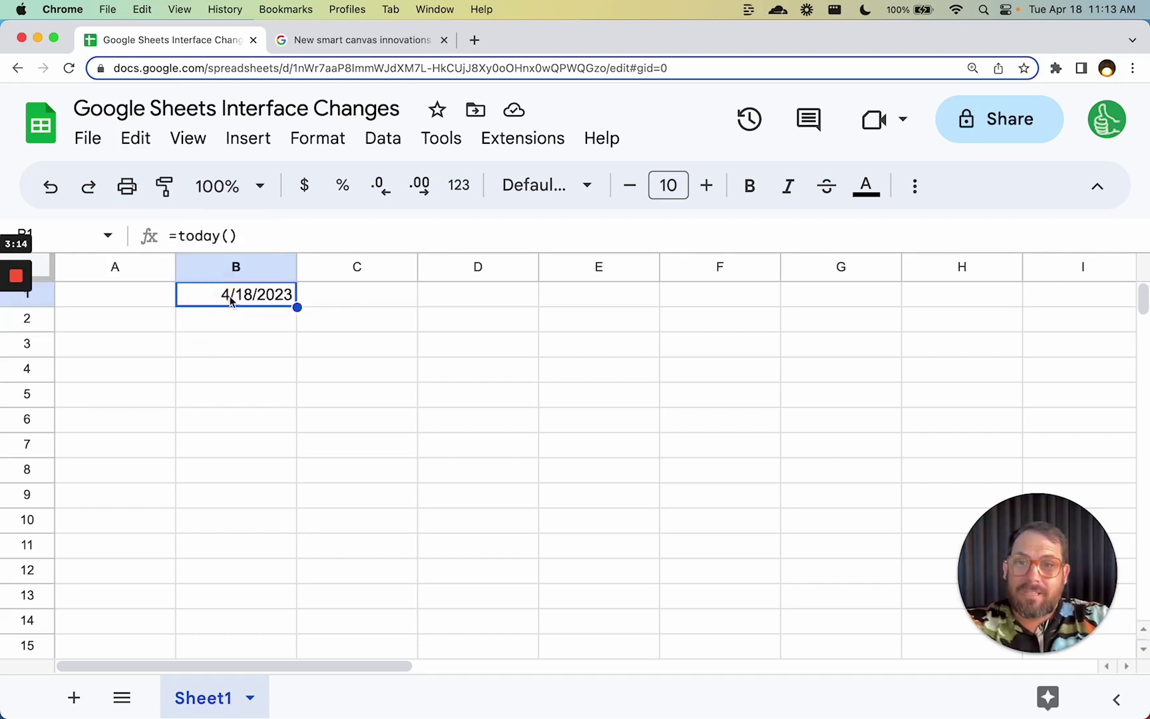
# Enter =B1-7 in A1 so it shows 4/11/2023, compare with B1, then select A2.
pyautogui.click(133, 293)
pyautogui.write('=')
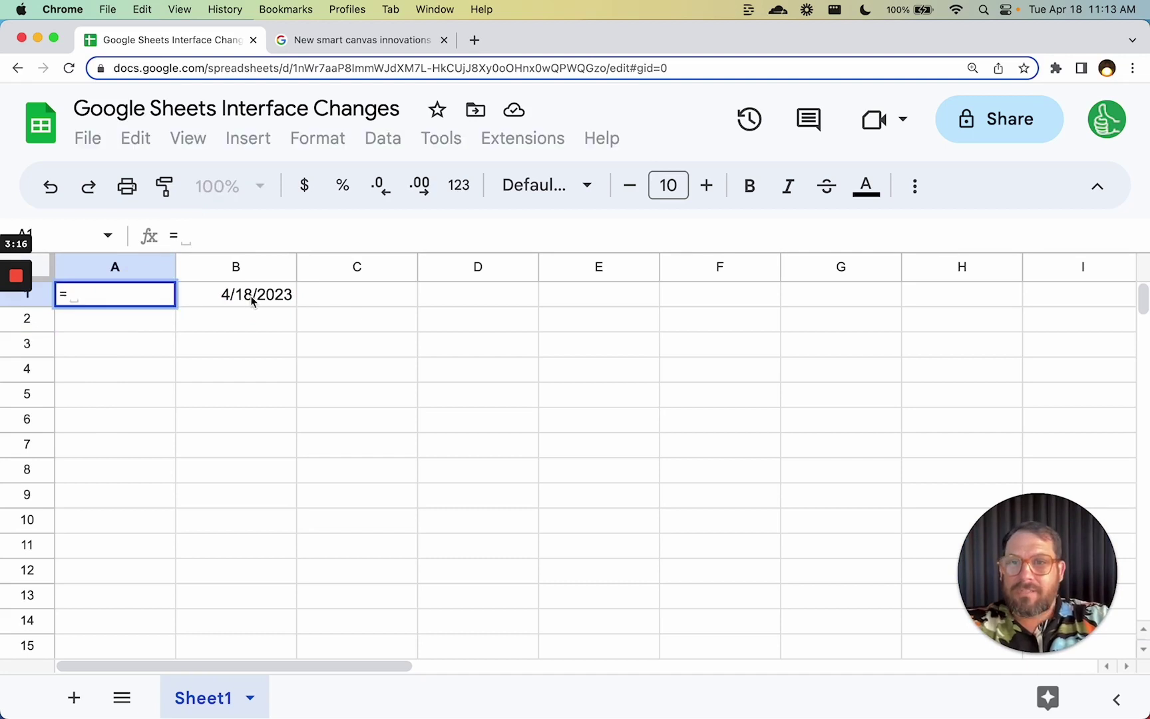
pyautogui.click(251, 296)
pyautogui.write('-7')
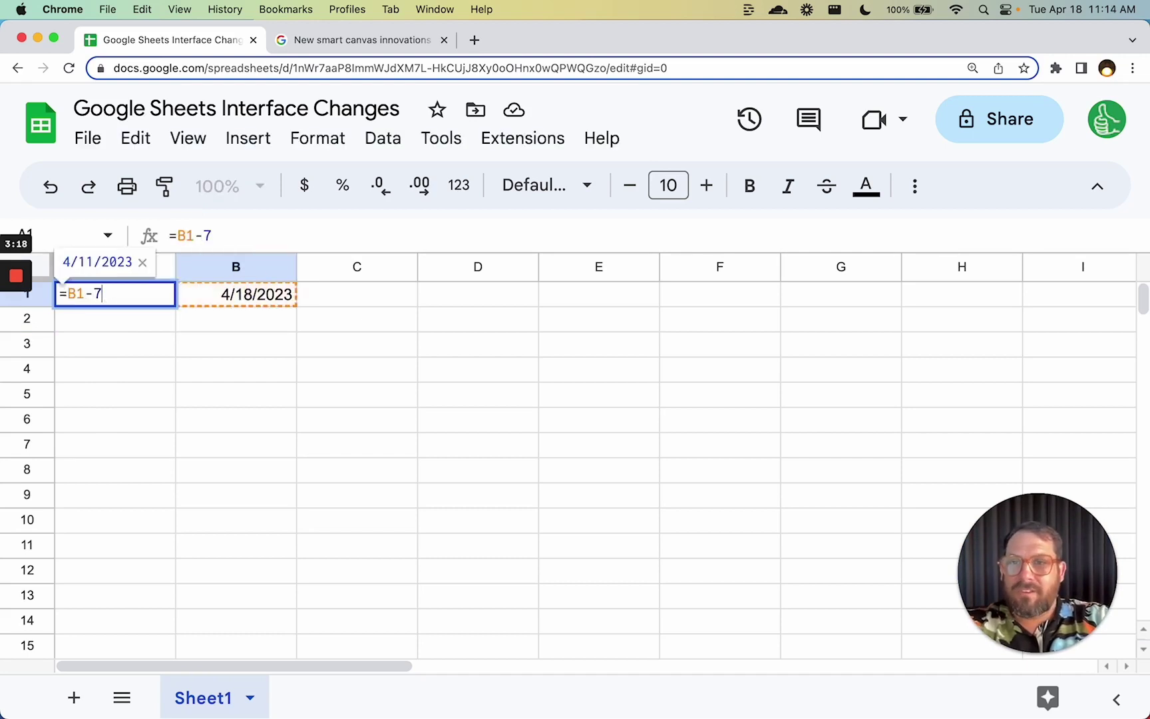
pyautogui.press('Return')
pyautogui.click(143, 301)
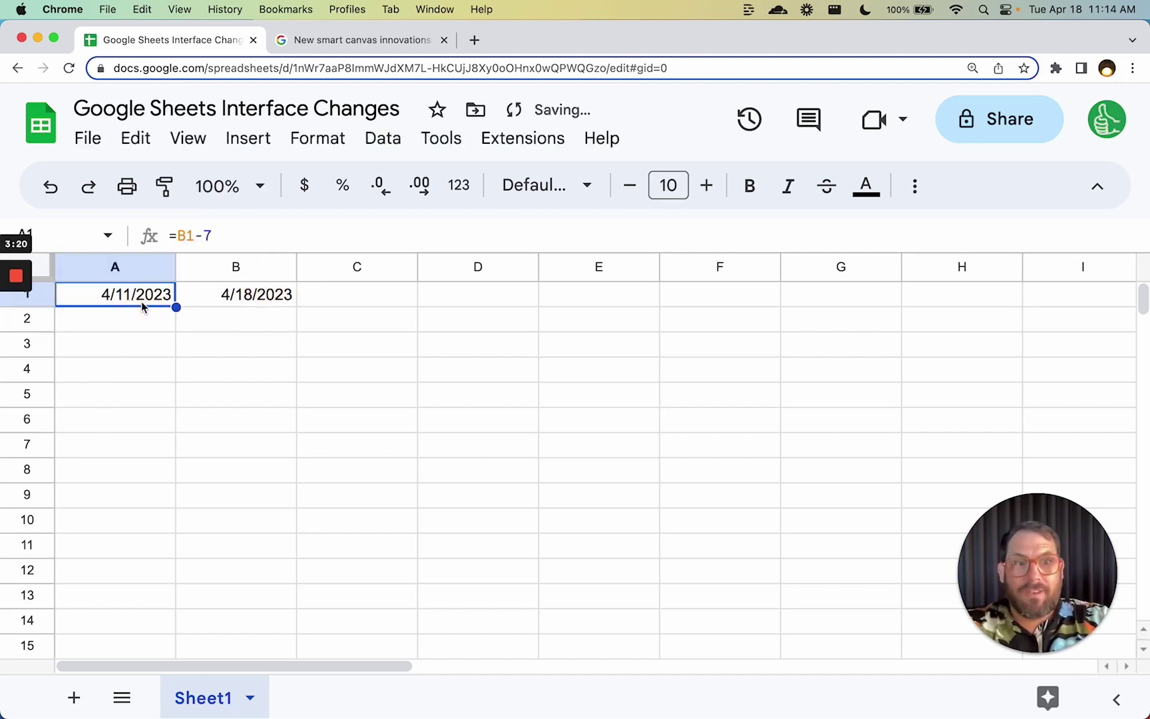
pyautogui.click(133, 296)
pyautogui.click(202, 296)
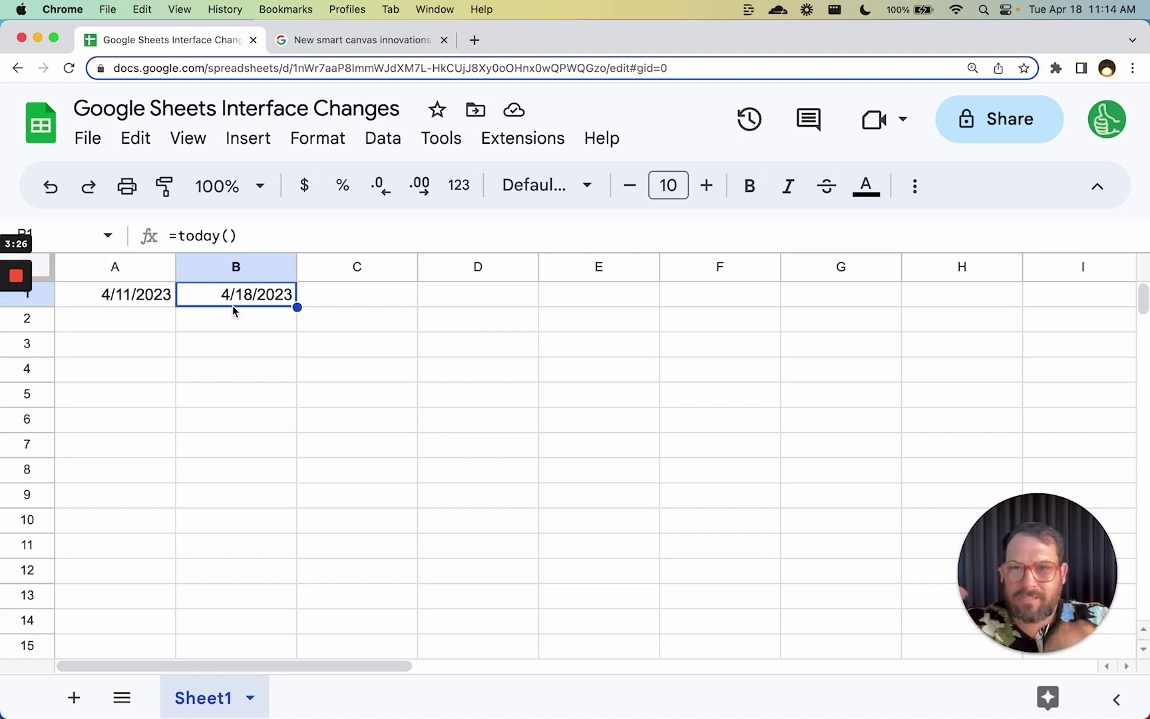
pyautogui.click(143, 333)
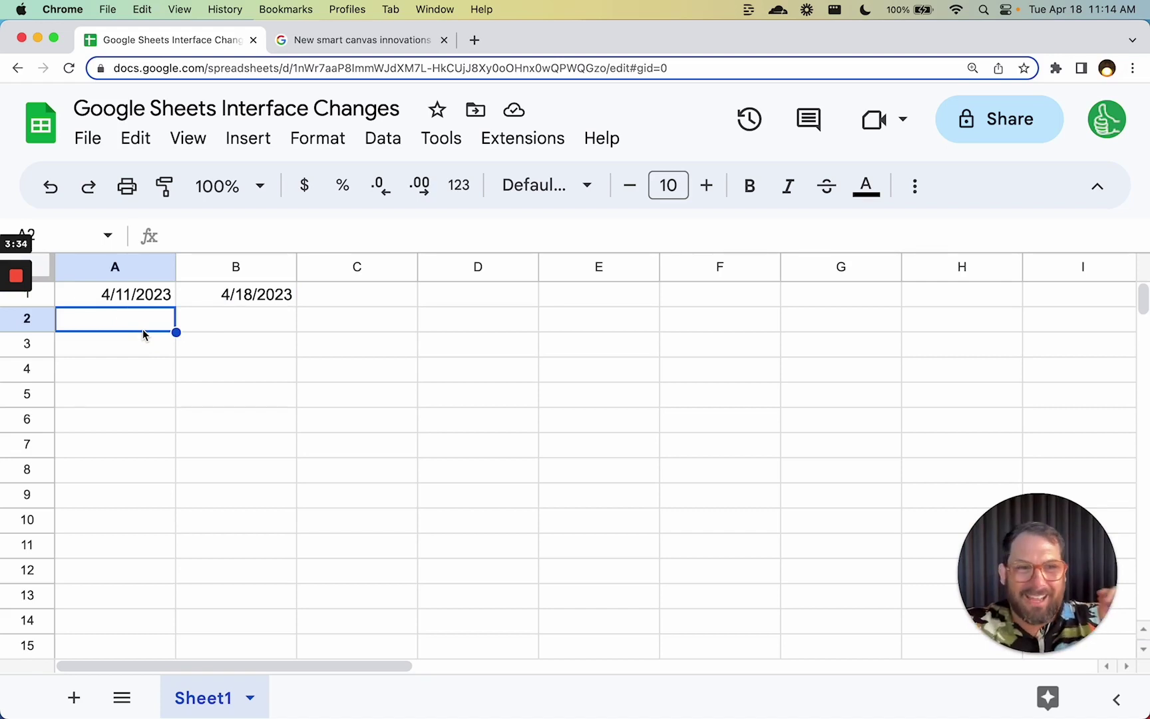
pyautogui.write('4/18')
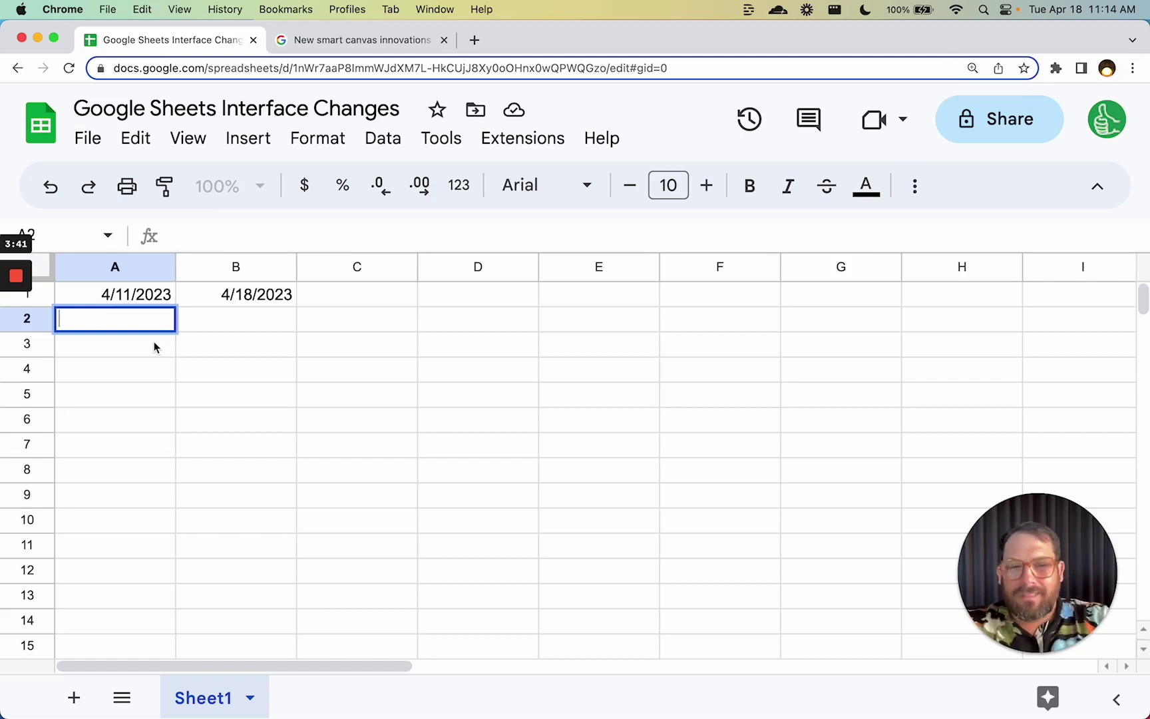
pyautogui.write('@today')
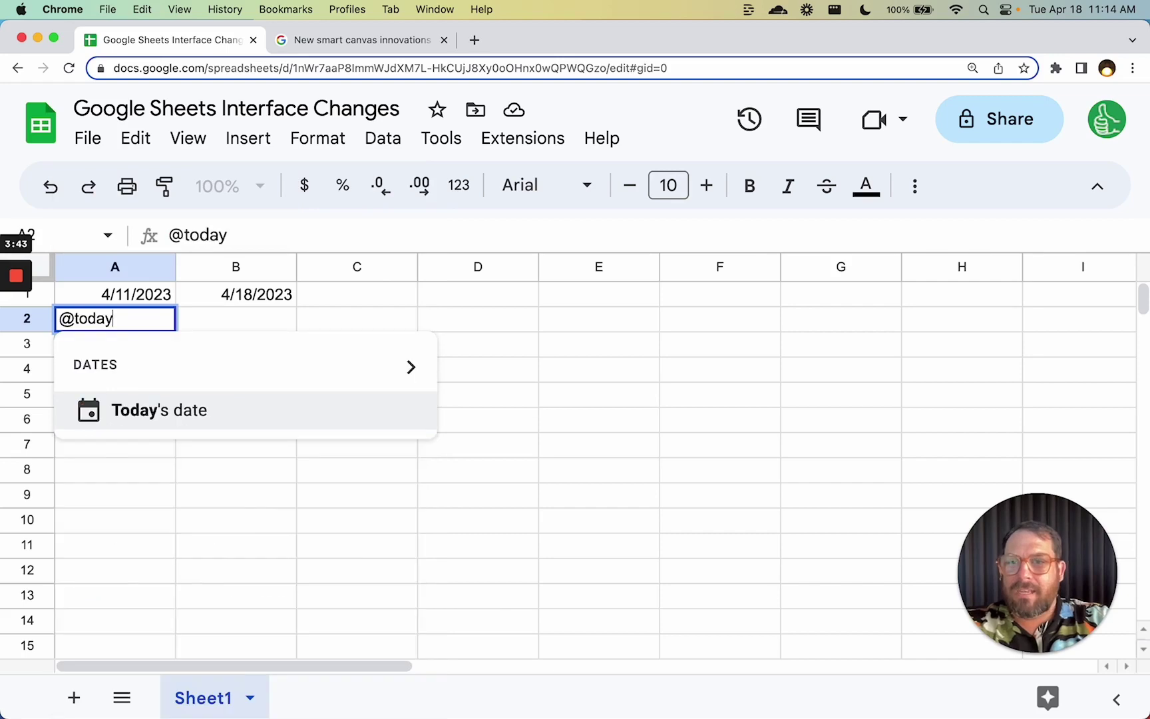
pyautogui.click(168, 230)
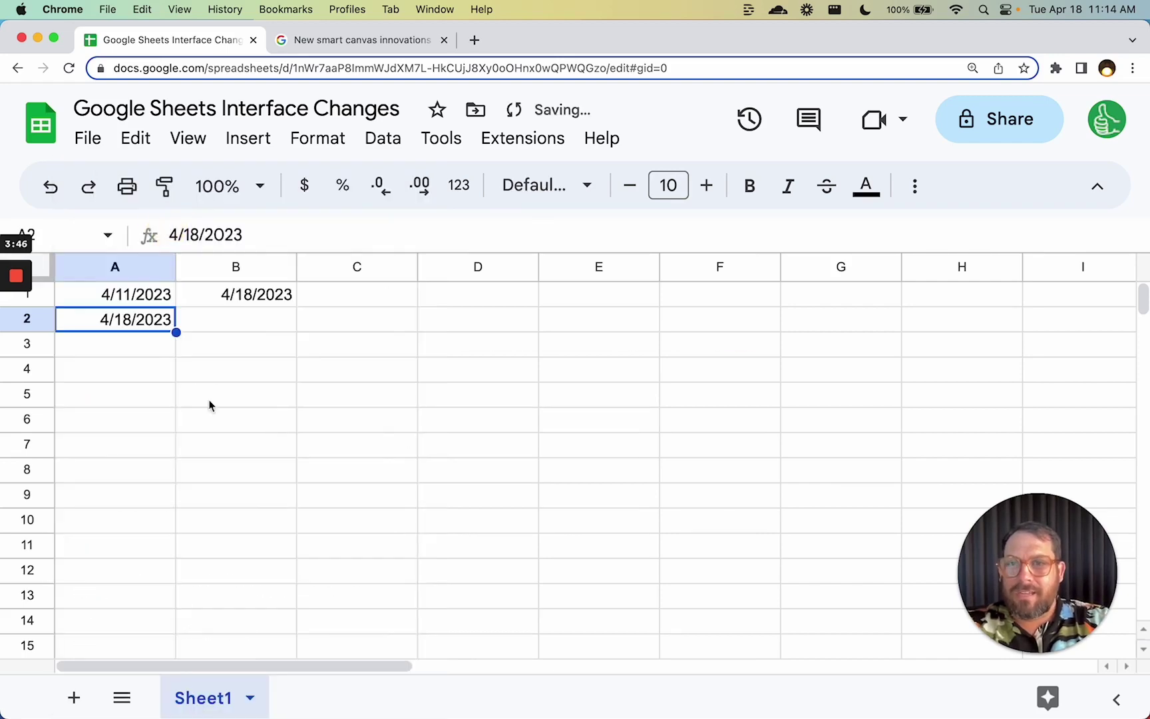
pyautogui.doubleClick(143, 324)
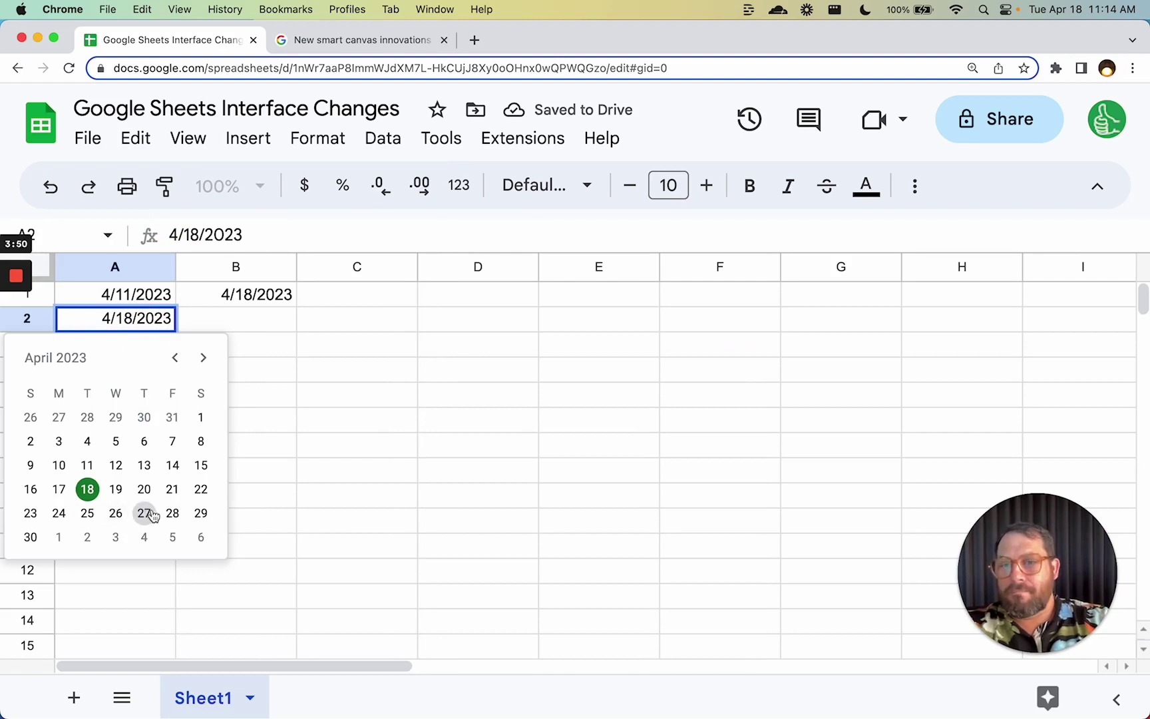
pyautogui.click(223, 323)
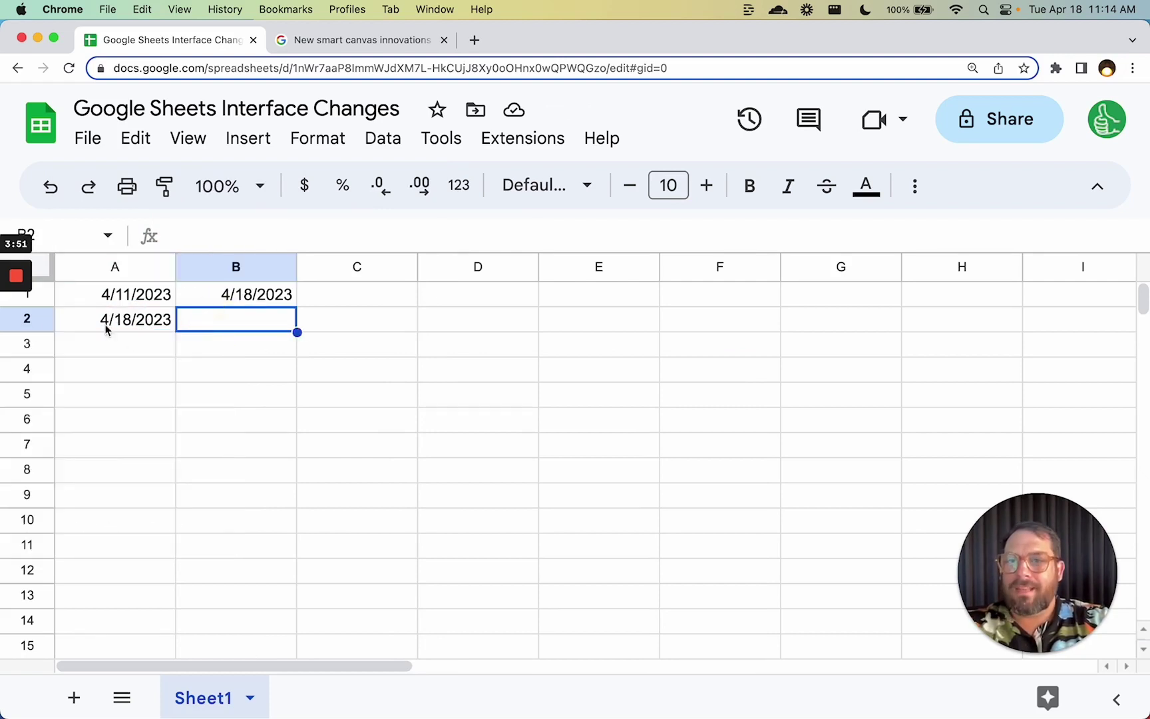
pyautogui.press('super+z')
# Insert the 'What Happened To Google Sheets?' file chip into A2 and view its preview card.
pyautogui.doubleClick(159, 317)
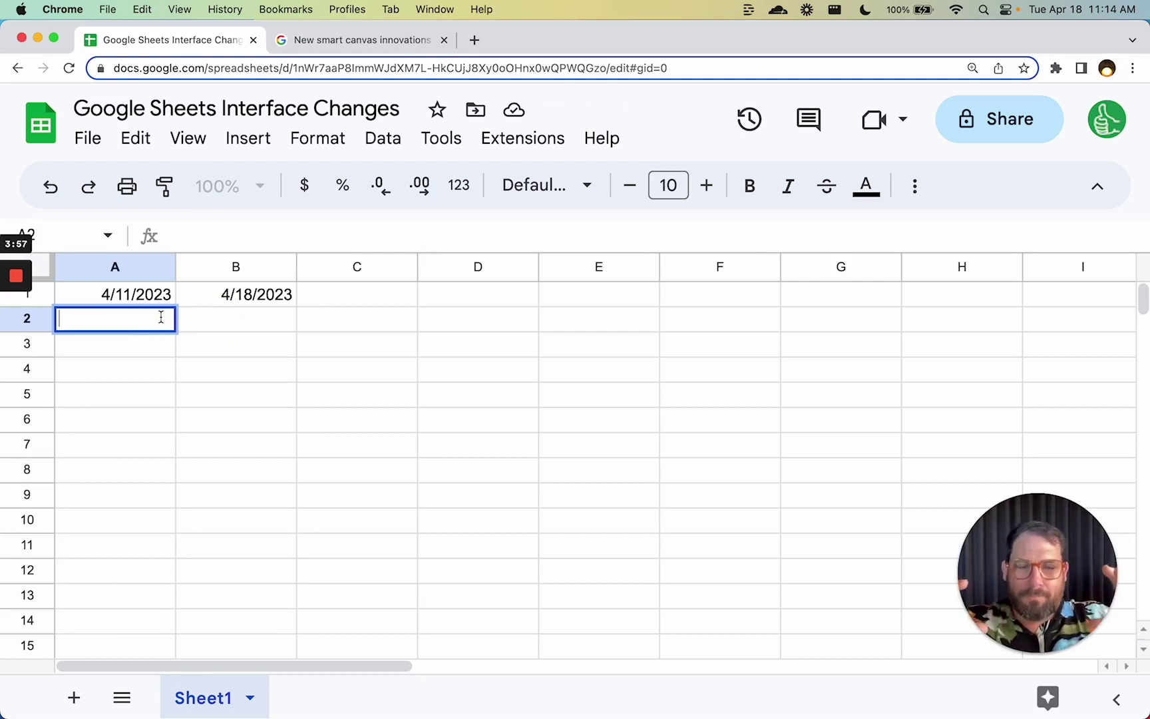
pyautogui.write('@')
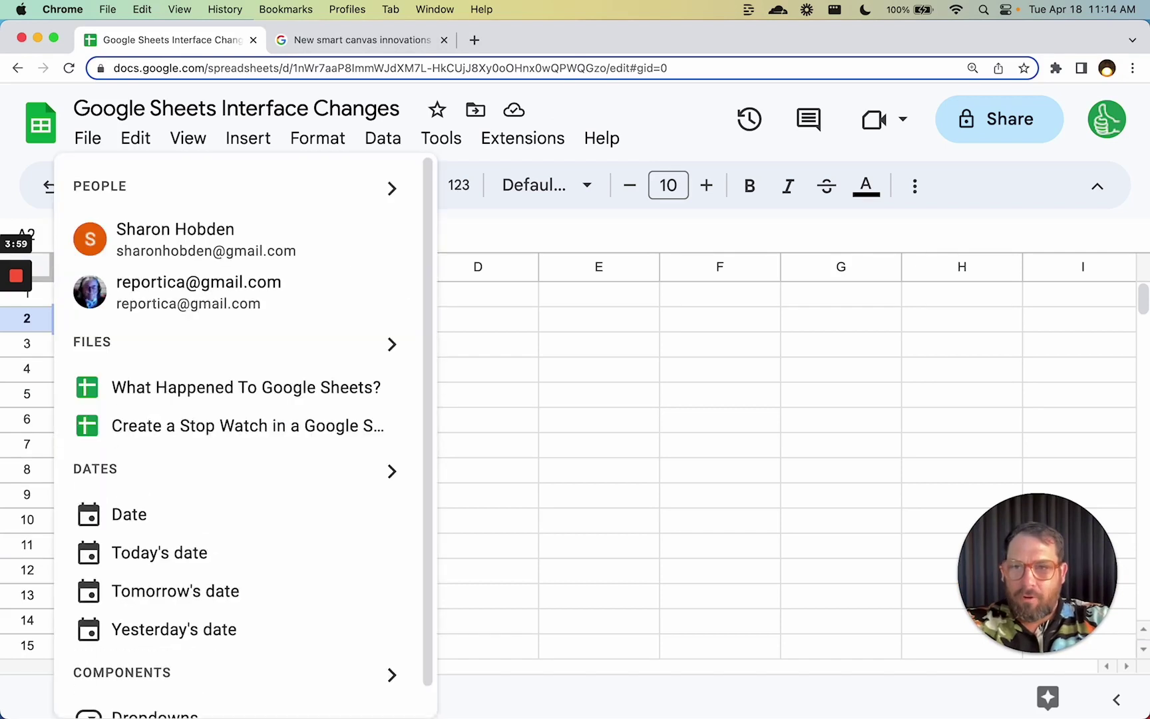
pyautogui.click(154, 386)
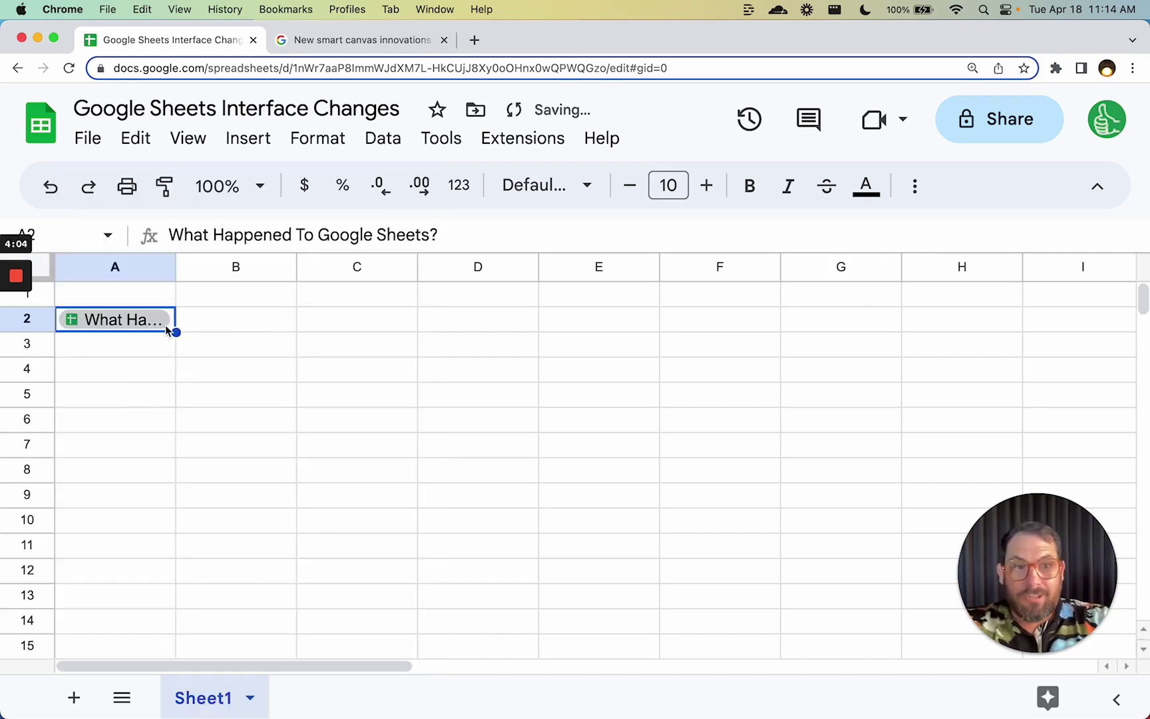
pyautogui.moveTo(123, 325)
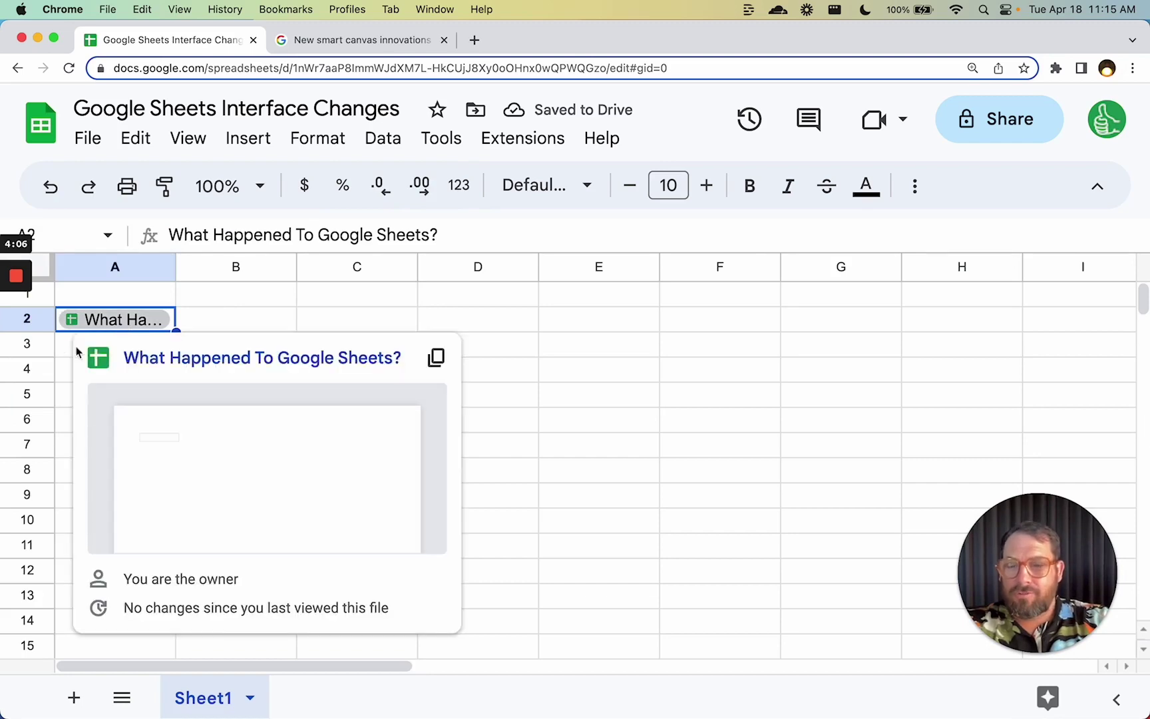
# Highlight the Smart chip data extraction paragraph and its contact-details phrase, then return to Sheets.
pyautogui.click(389, 44)
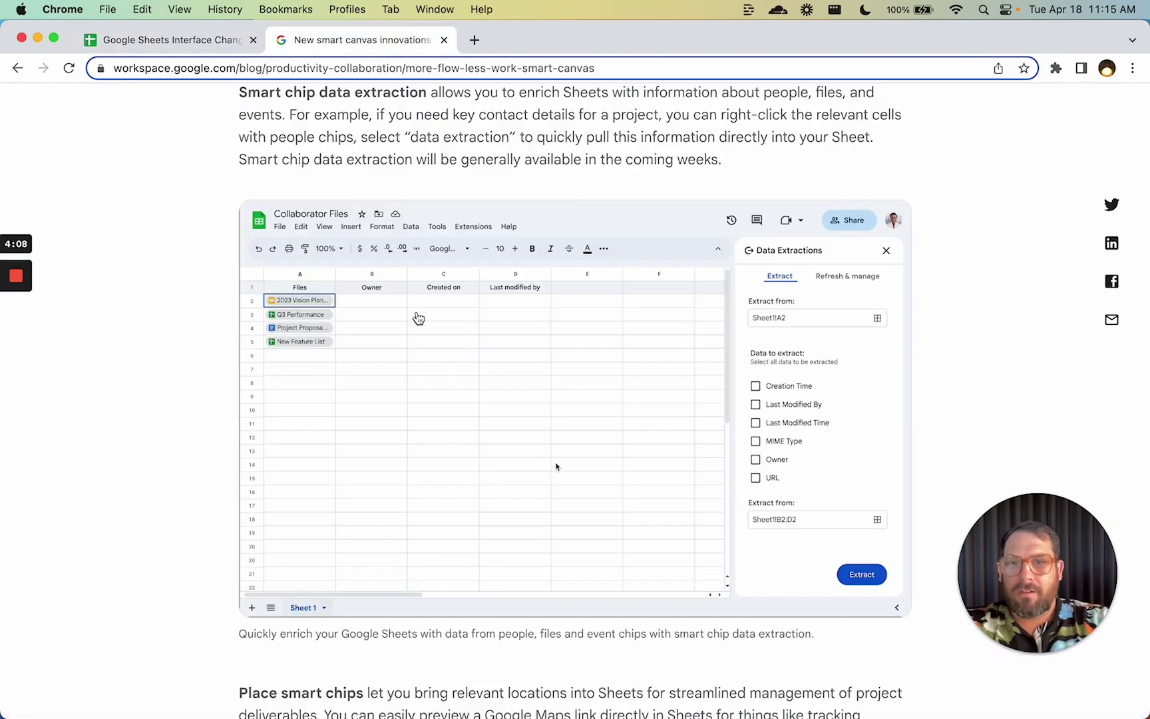
pyautogui.scroll(3, 400, 306)
pyautogui.moveTo(247, 261); pyautogui.dragTo(781, 333)
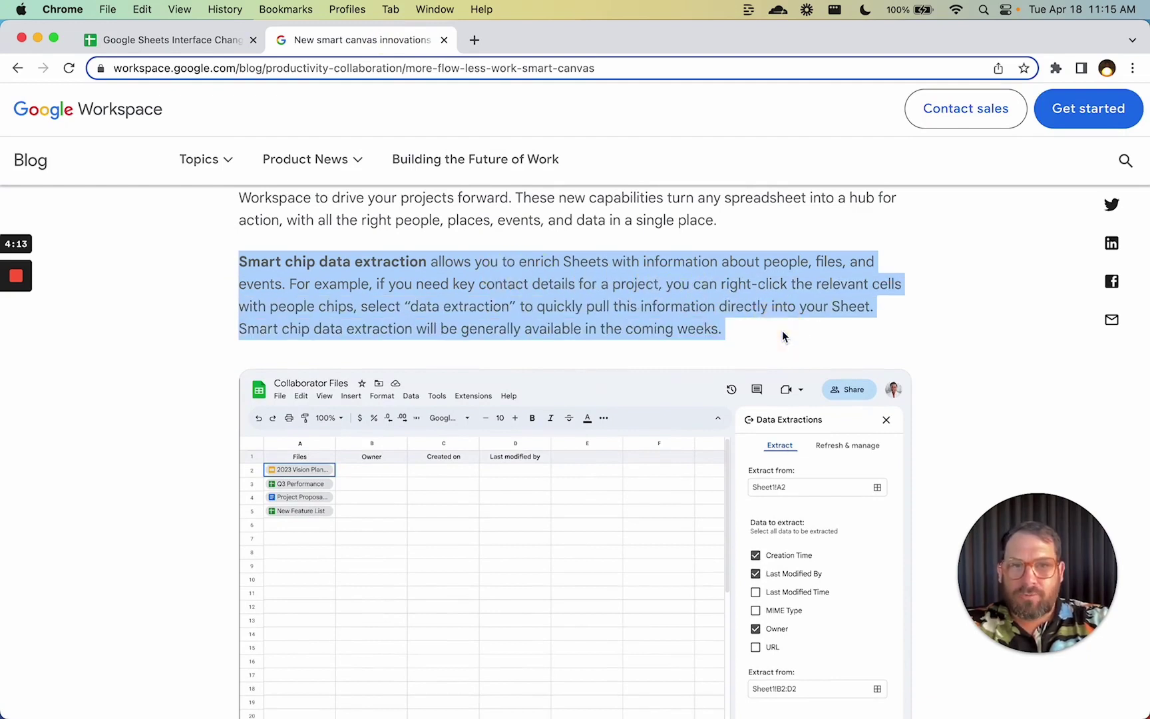
pyautogui.click(766, 329)
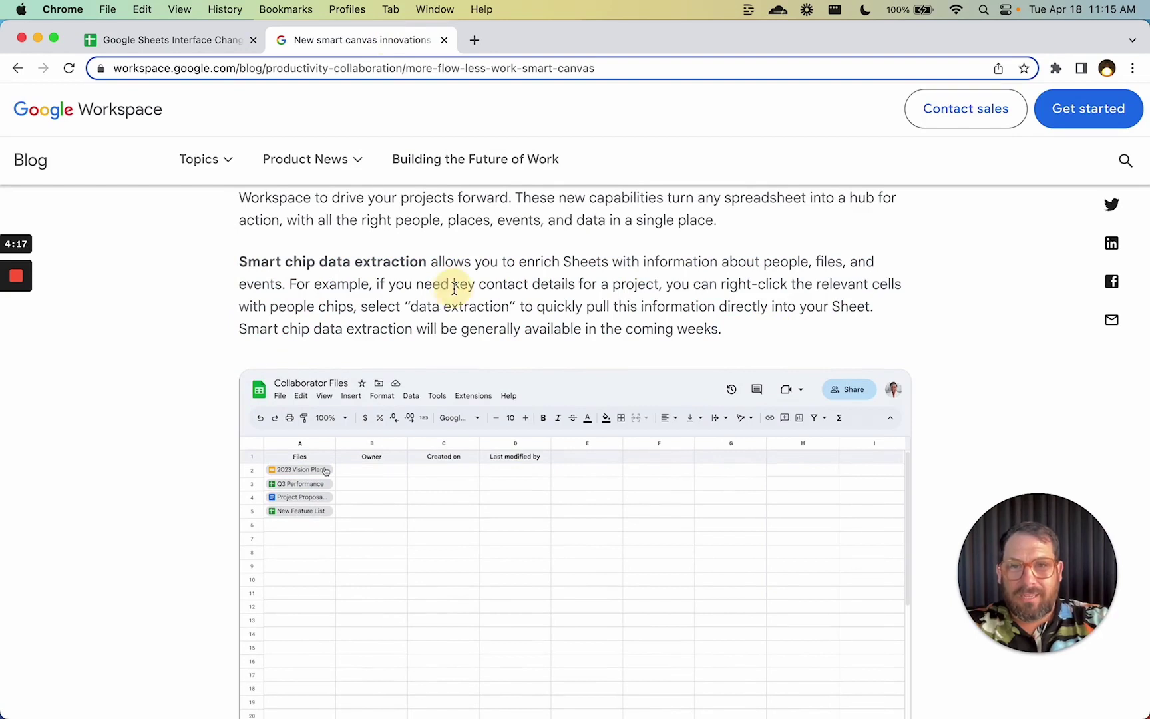
pyautogui.moveTo(453, 284); pyautogui.dragTo(659, 291)
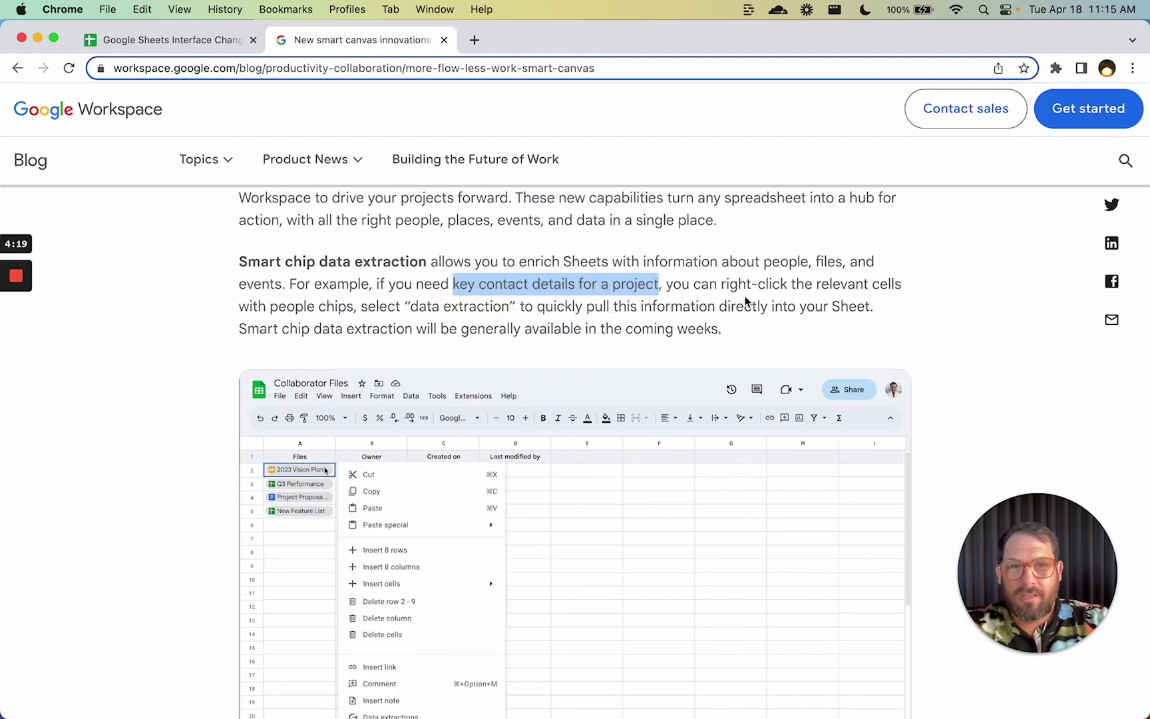
pyautogui.click(769, 305)
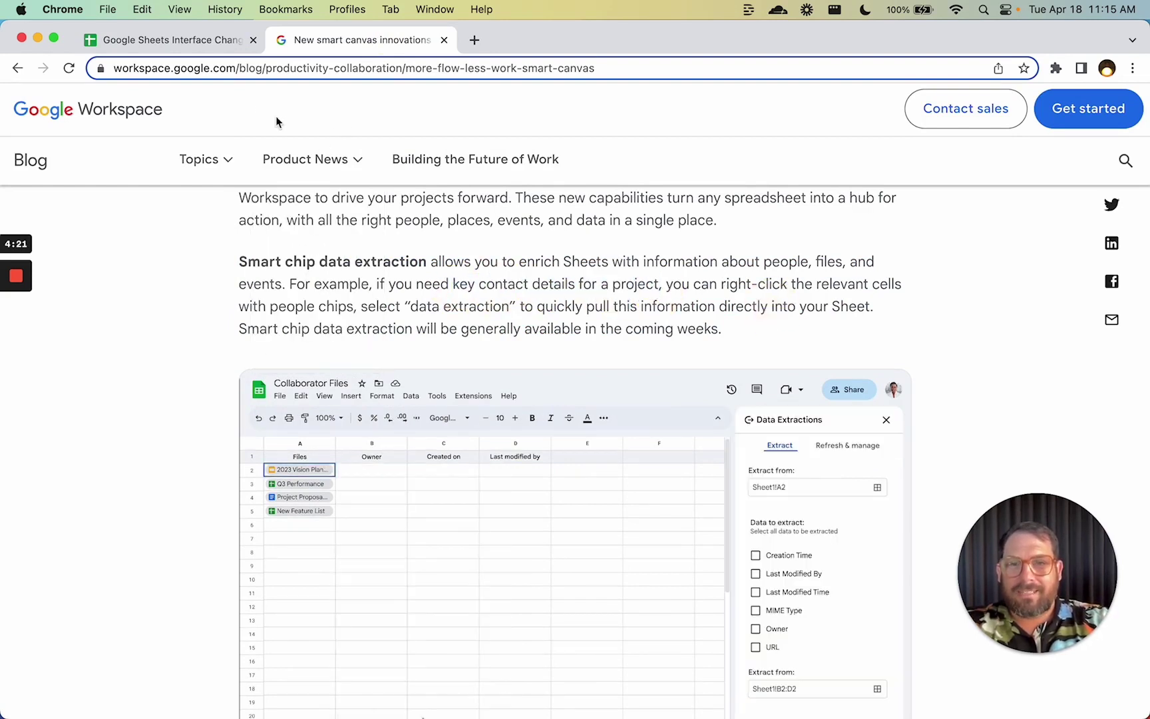
pyautogui.click(195, 41)
# Open the context menu for A2, then for A2:A3, then return to the blog article.
pyautogui.rightClick(146, 329)
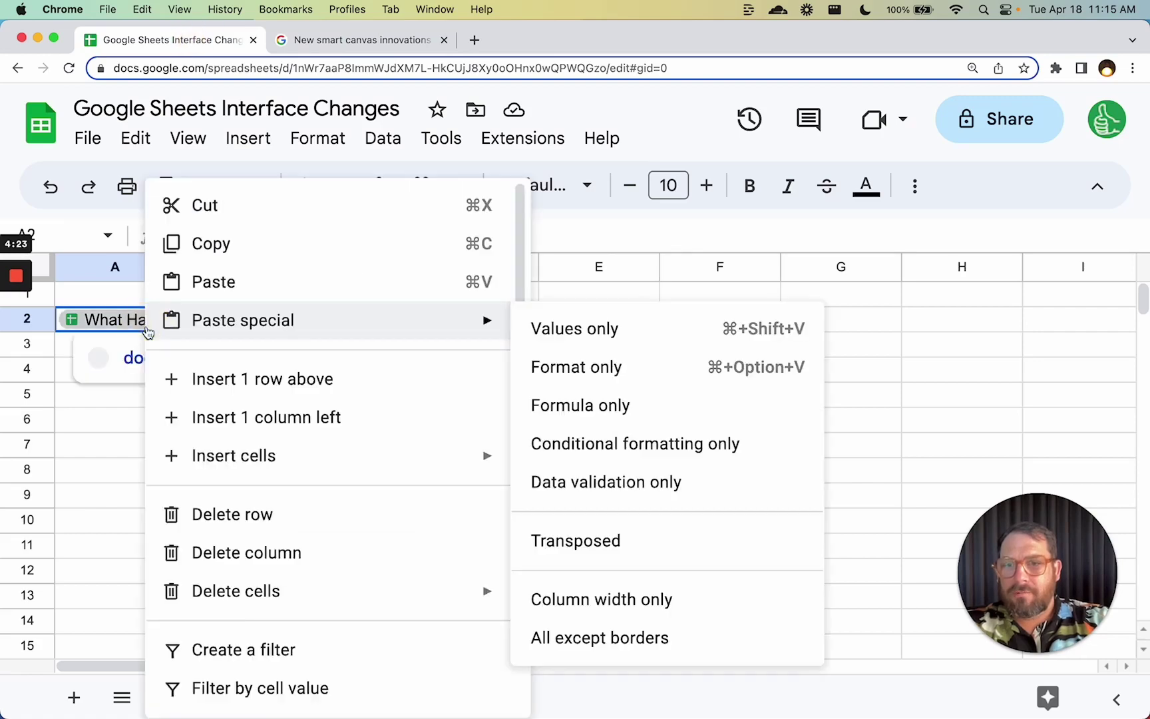
pyautogui.keyDown('shift'); pyautogui.click(148, 333); pyautogui.keyUp('shift')
pyautogui.rightClick(201, 323)
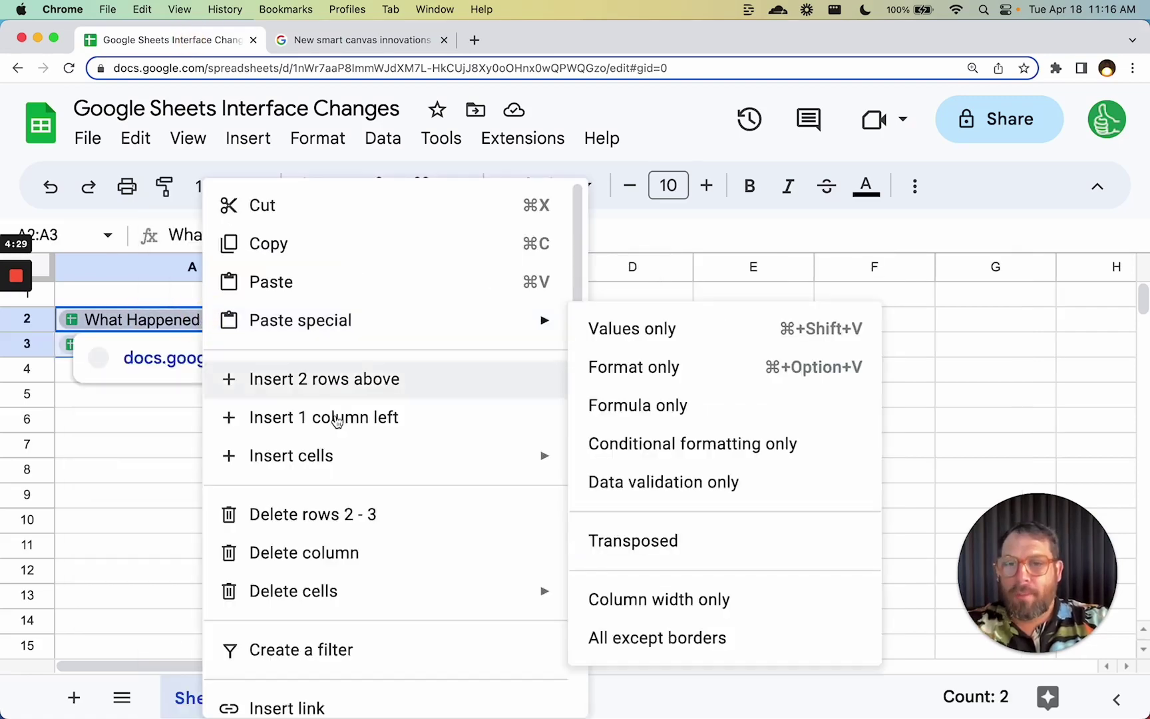
pyautogui.scroll(-4, 382, 468)
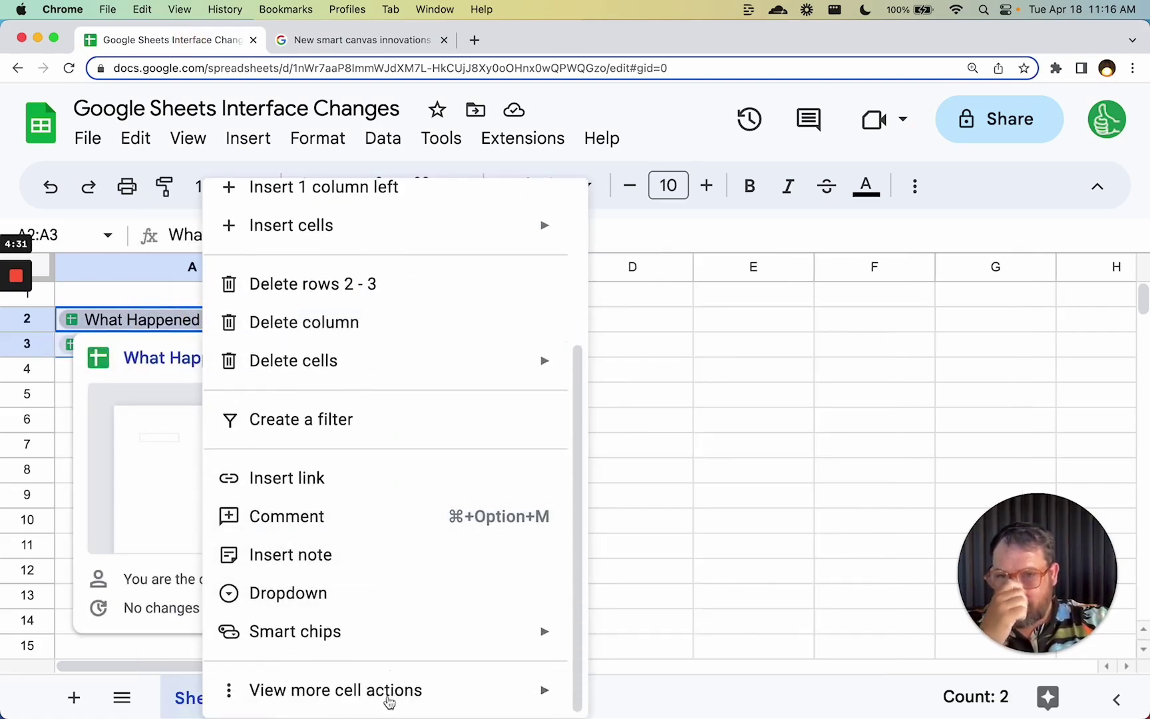
pyautogui.moveTo(372, 636)
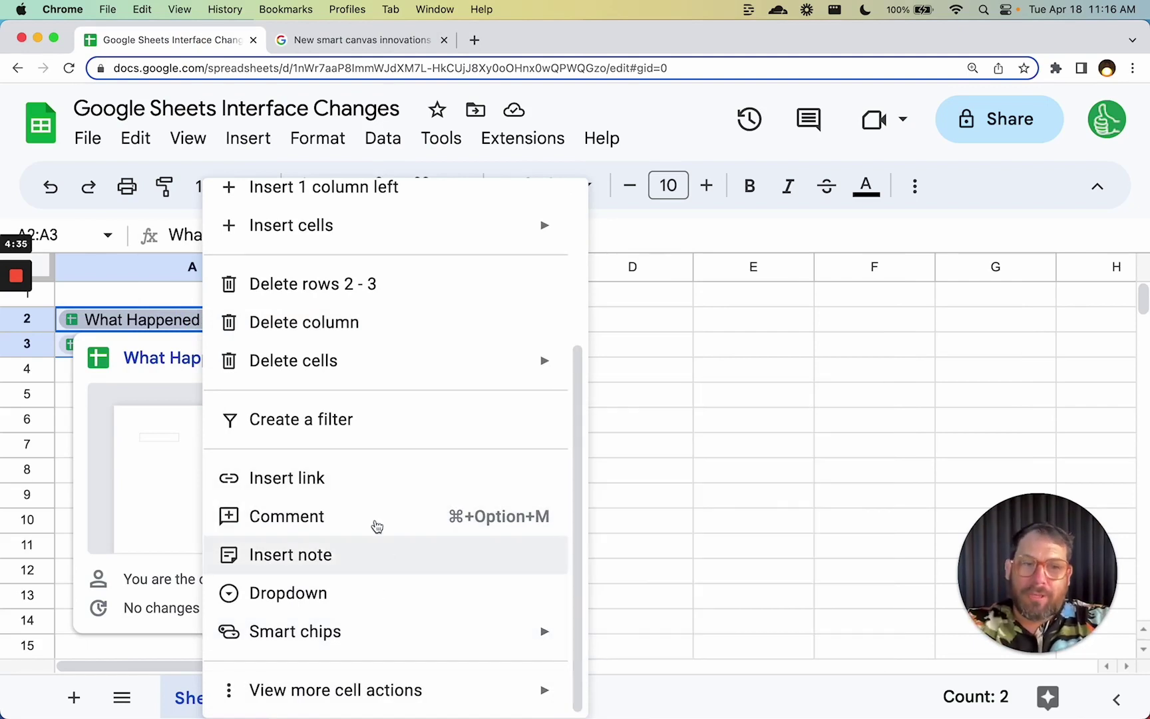
pyautogui.click(373, 40)
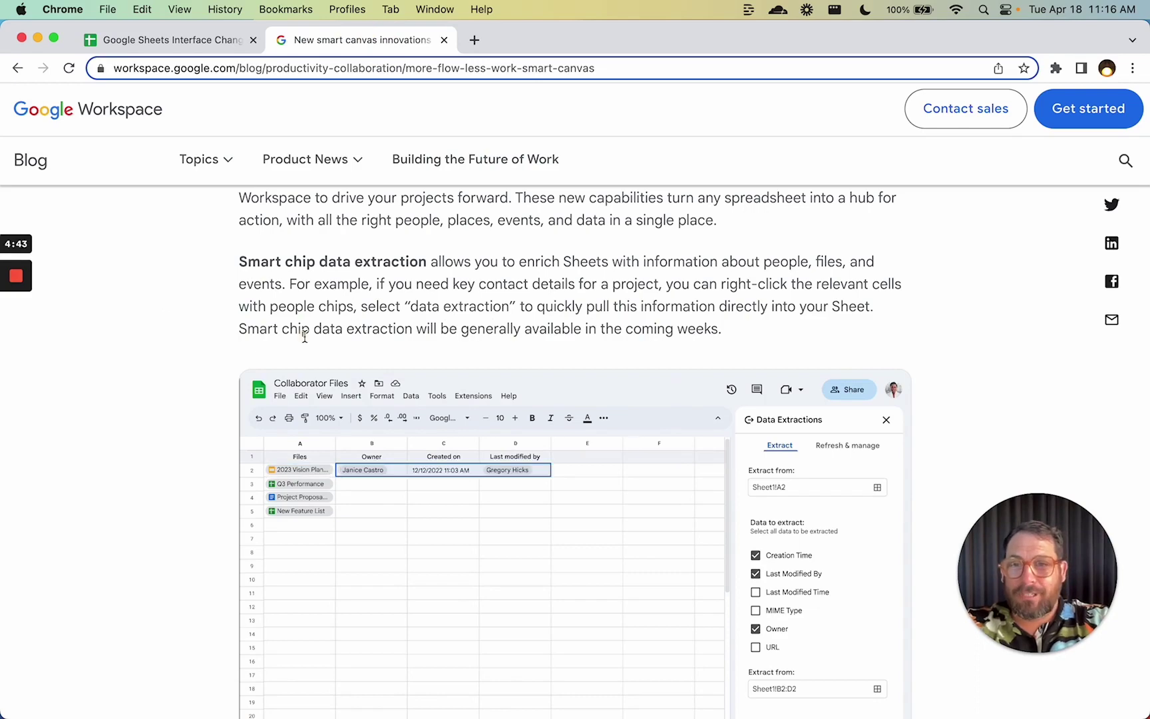
# Highlight 'data extraction', scroll to the 'Place smart chips' paragraph, then return to the spreadsheet.
pyautogui.moveTo(308, 328); pyautogui.dragTo(414, 322)
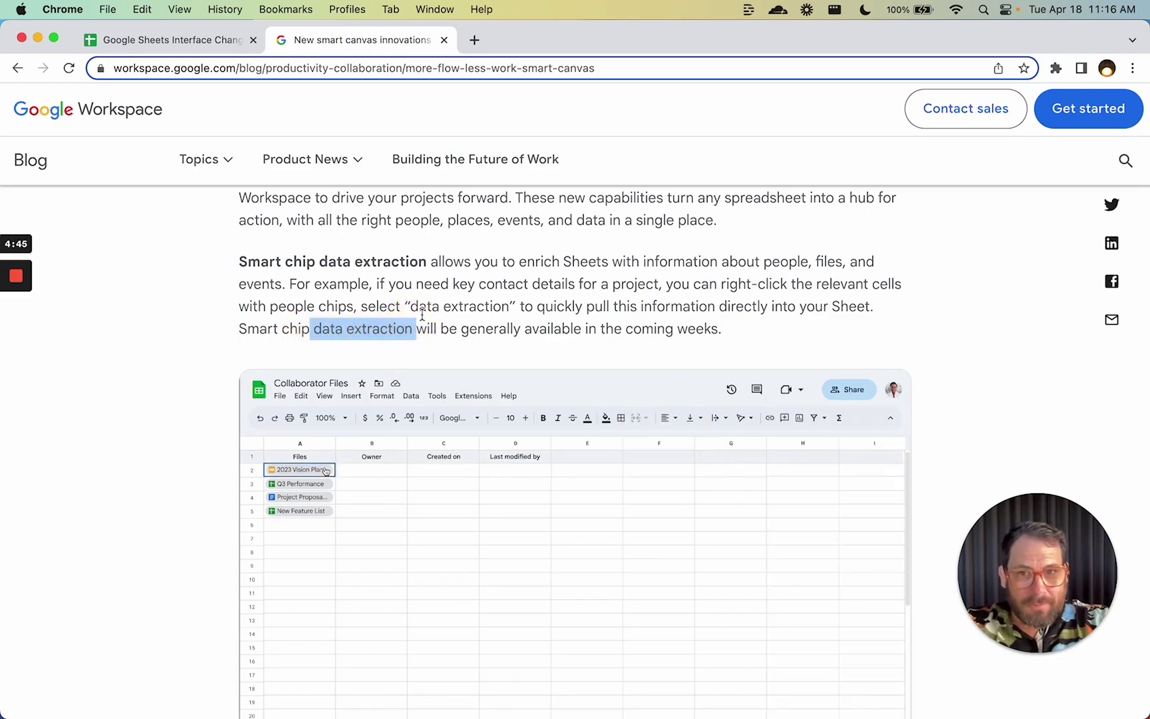
pyautogui.scroll(-10, 410, 354)
pyautogui.moveTo(633, 264); pyautogui.dragTo(765, 266)
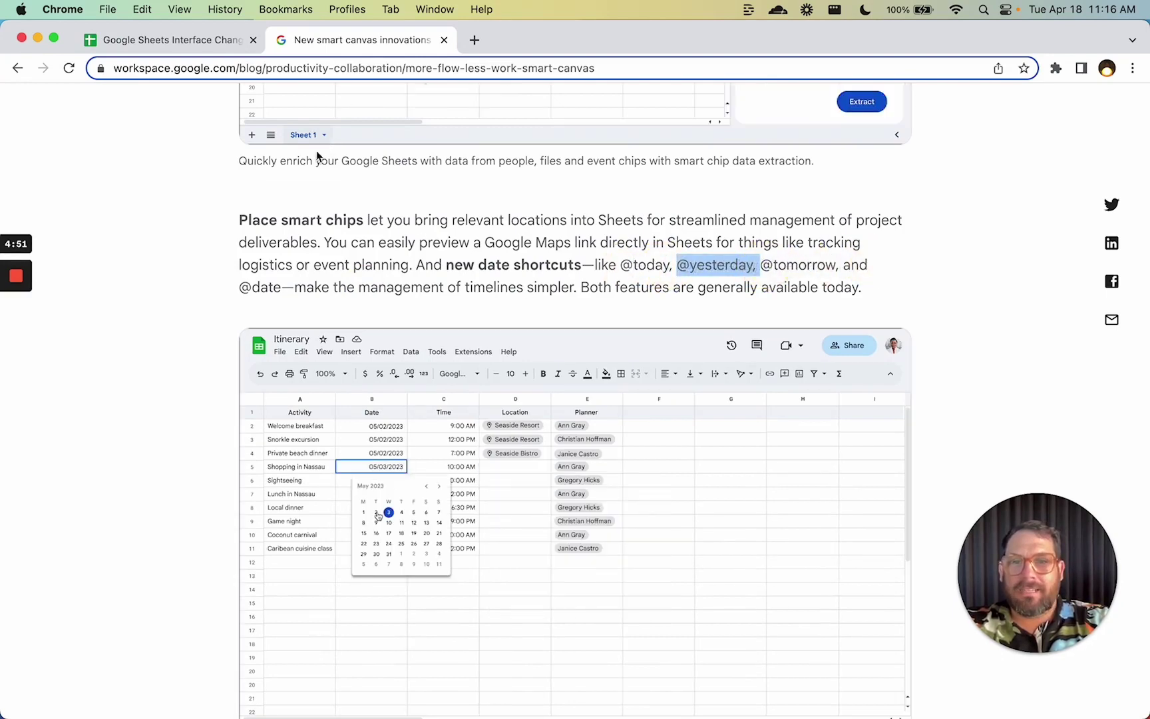
pyautogui.click(152, 41)
pyautogui.click(295, 371)
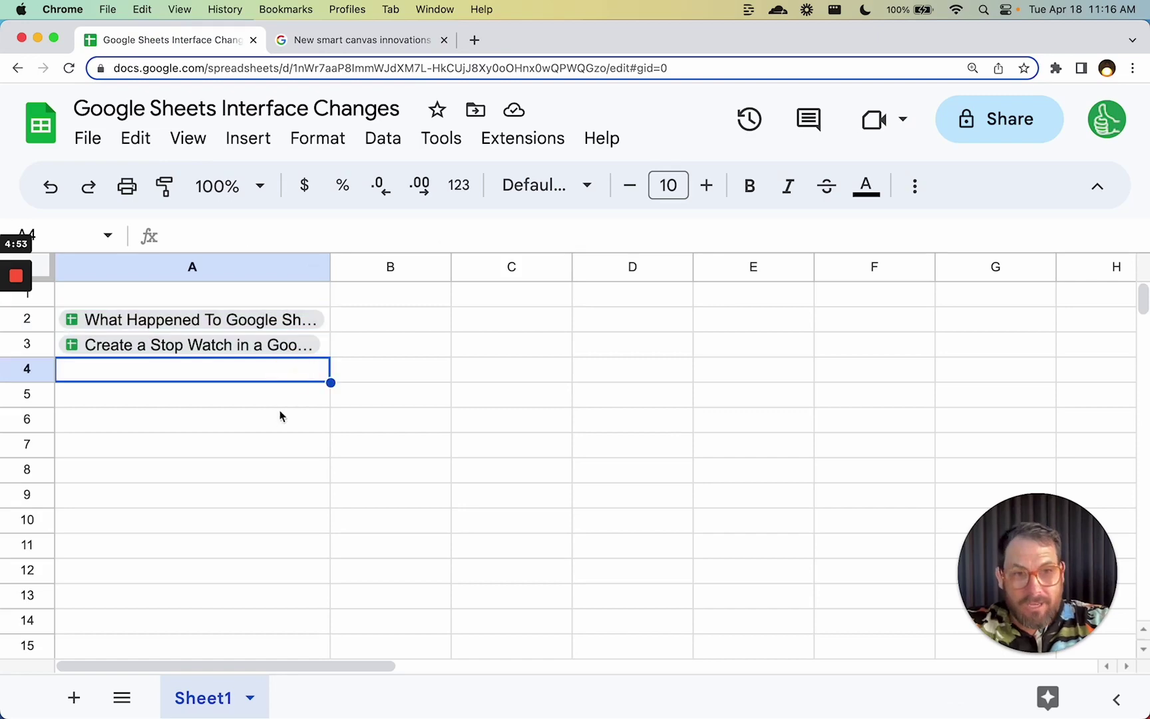
pyautogui.click(260, 399)
pyautogui.write('@yeste')
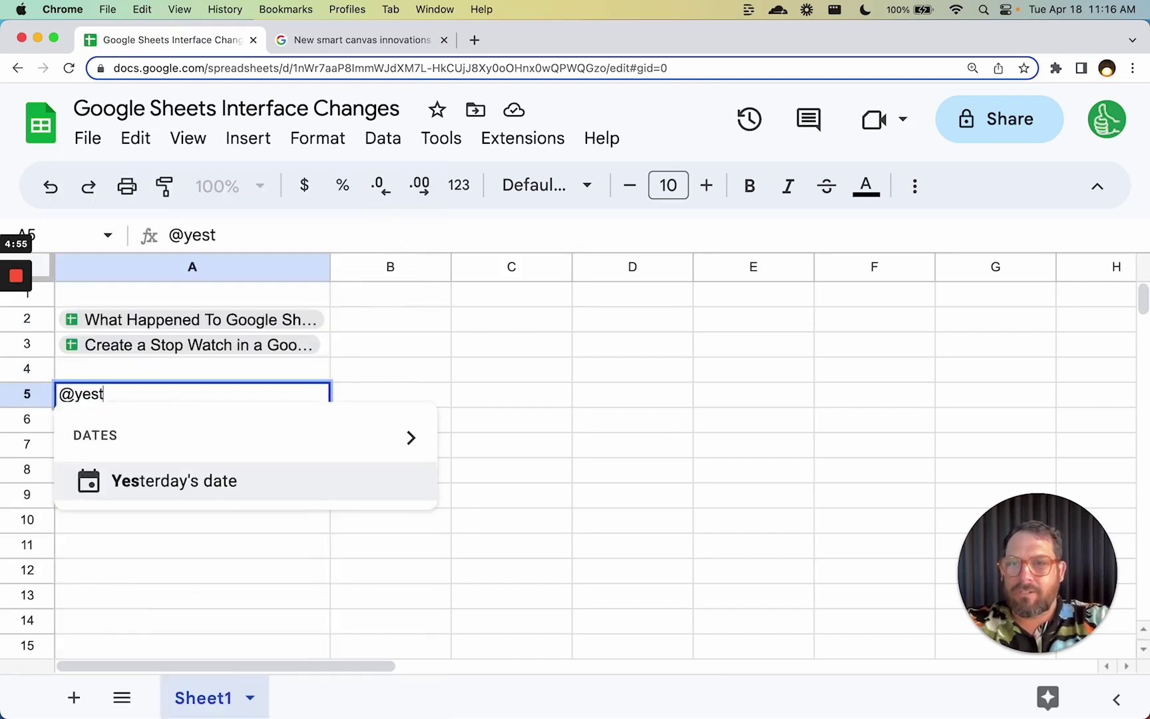
pyautogui.click(214, 232)
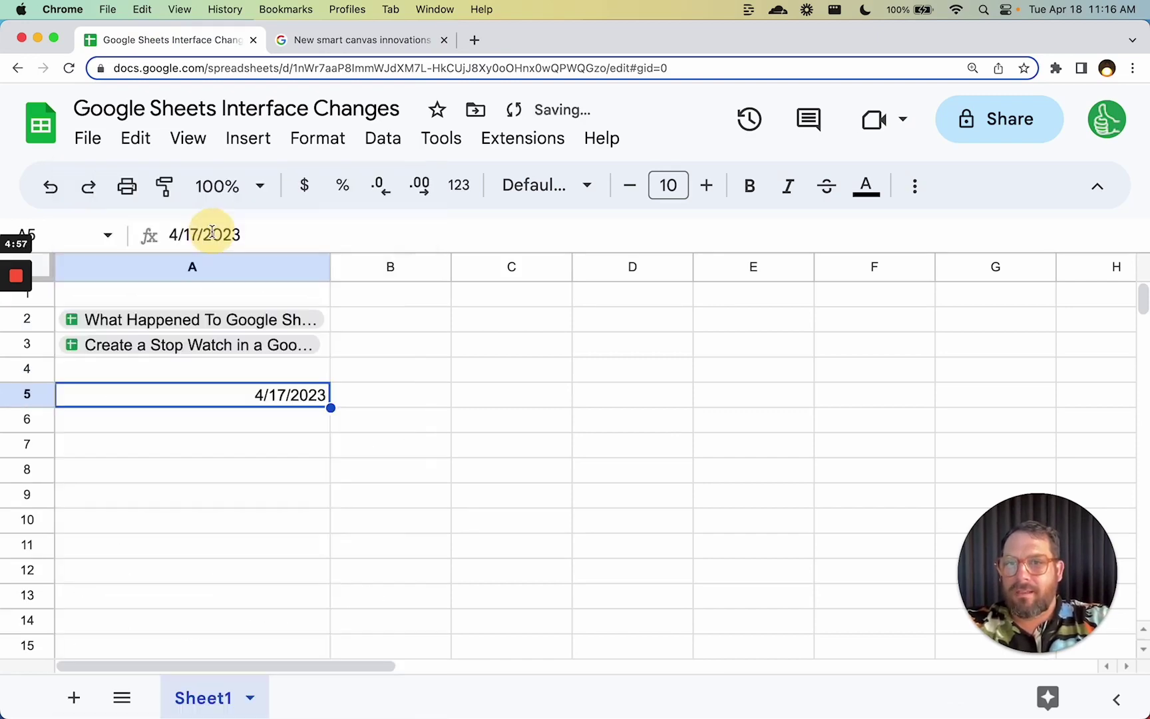
pyautogui.press('super+equal')
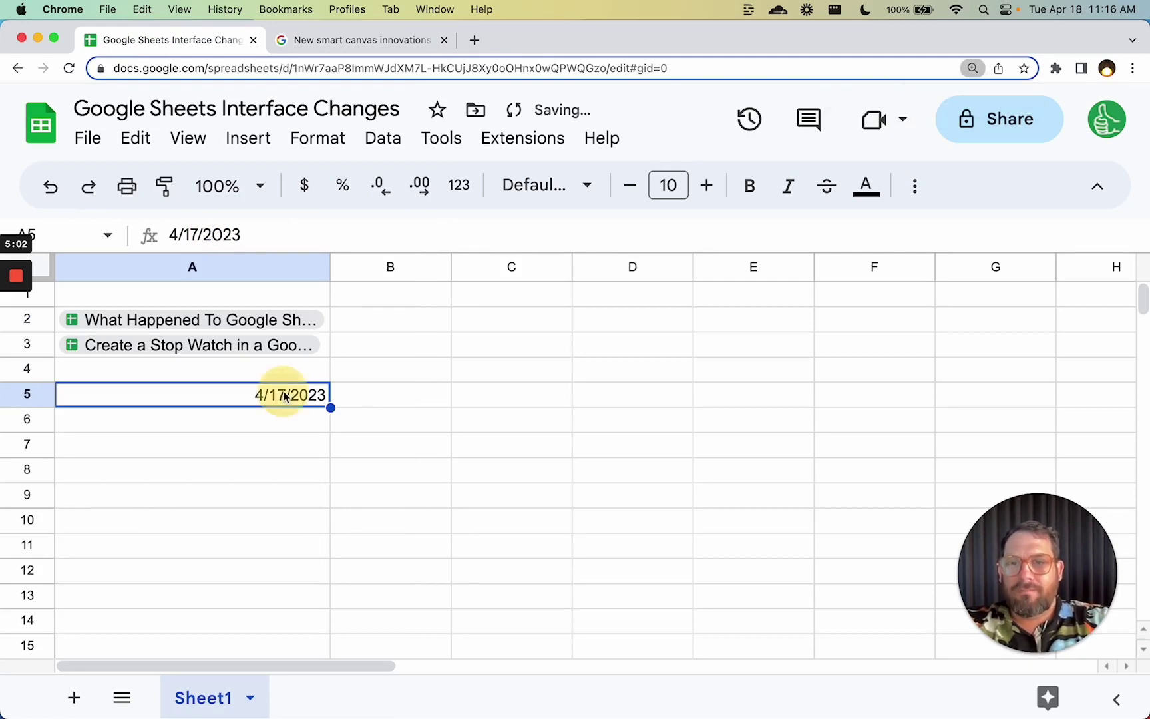
pyautogui.press('super+minus')
pyautogui.click(238, 367)
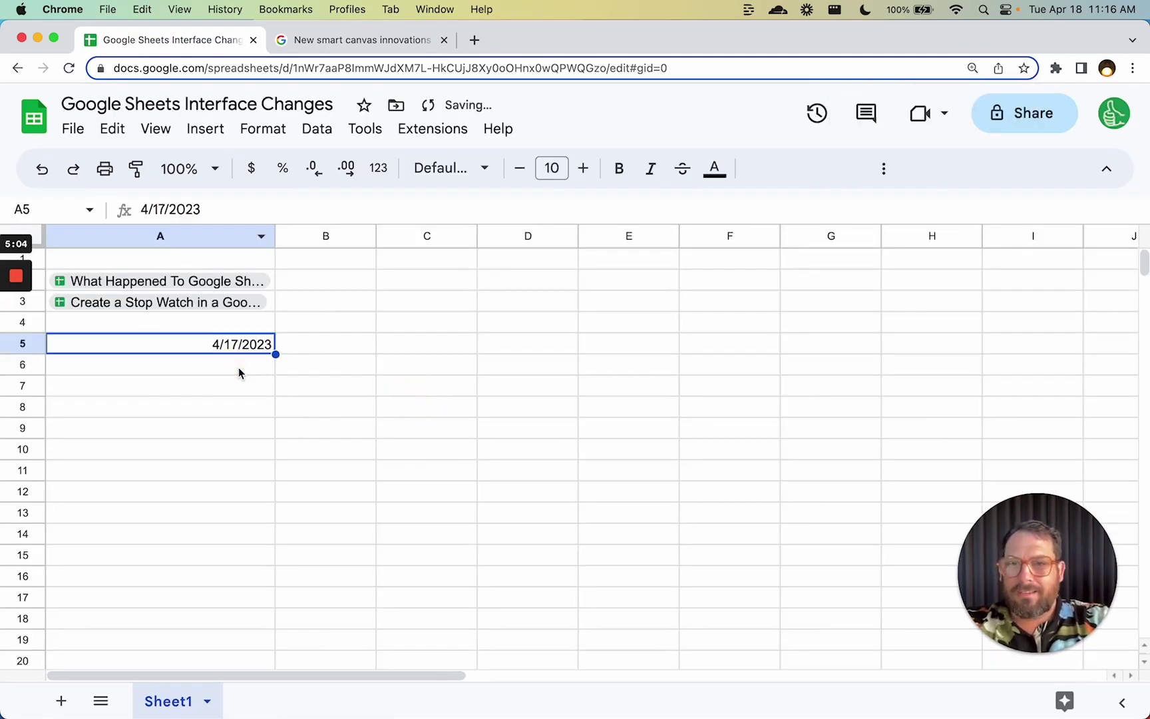
pyautogui.press('super+minus')
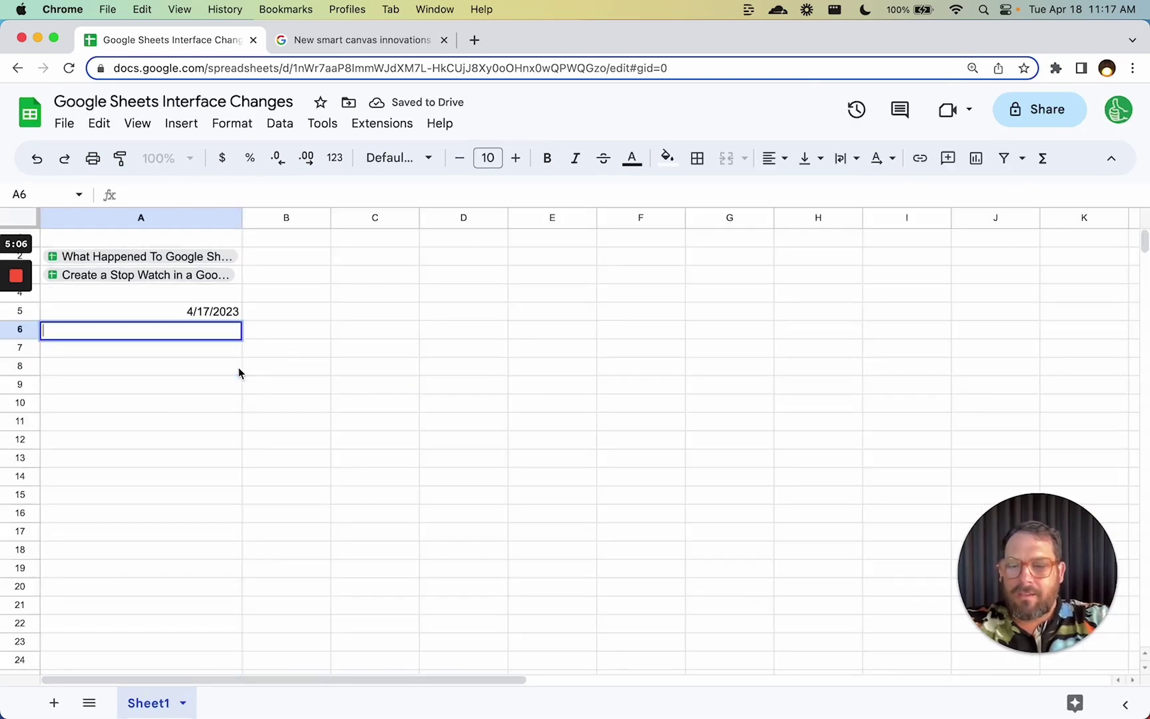
pyautogui.write('@tomorrow')
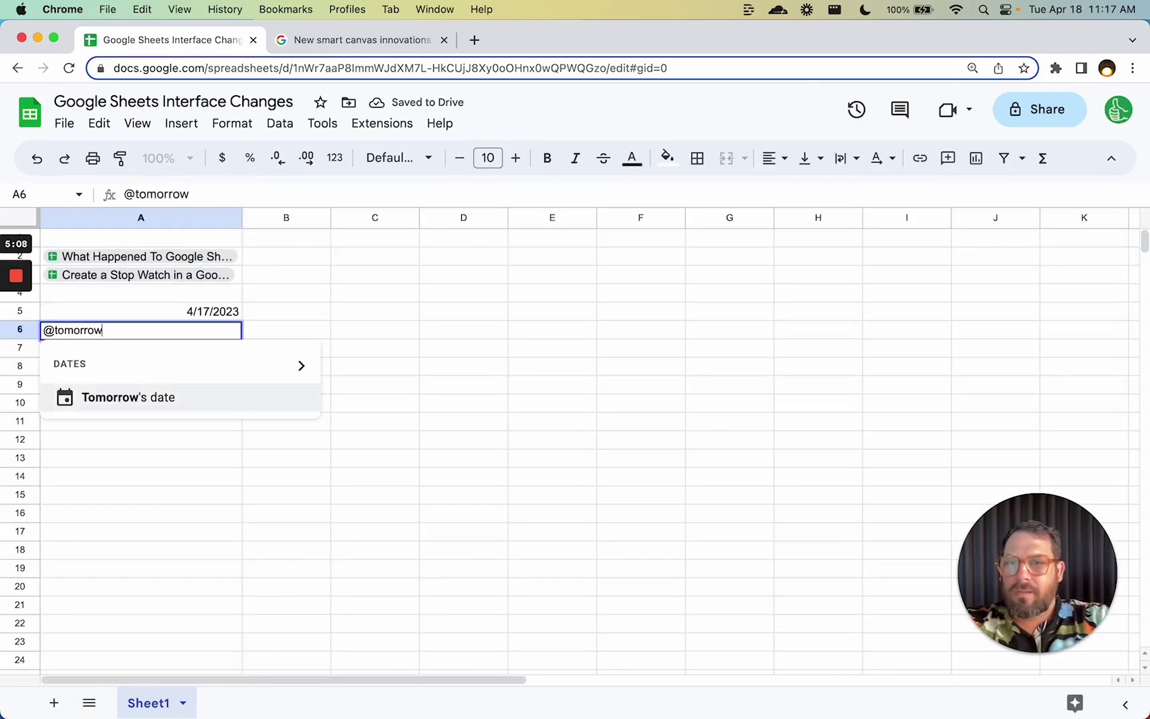
pyautogui.press('Return')
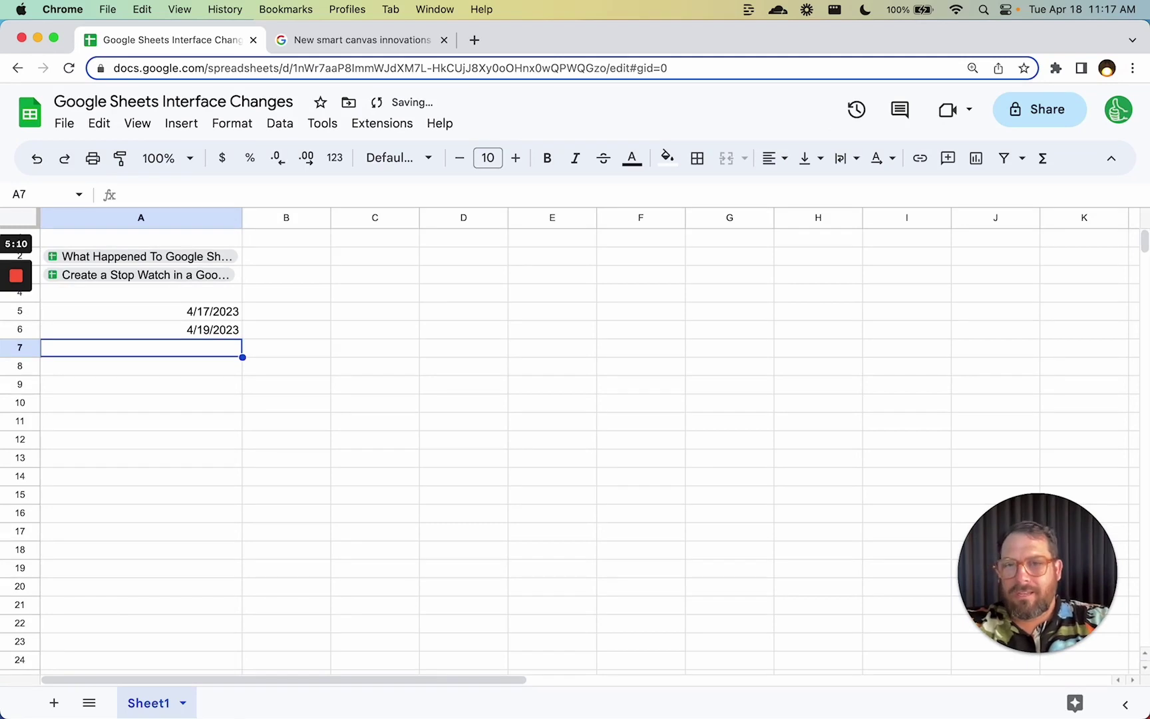
pyautogui.press('Up')
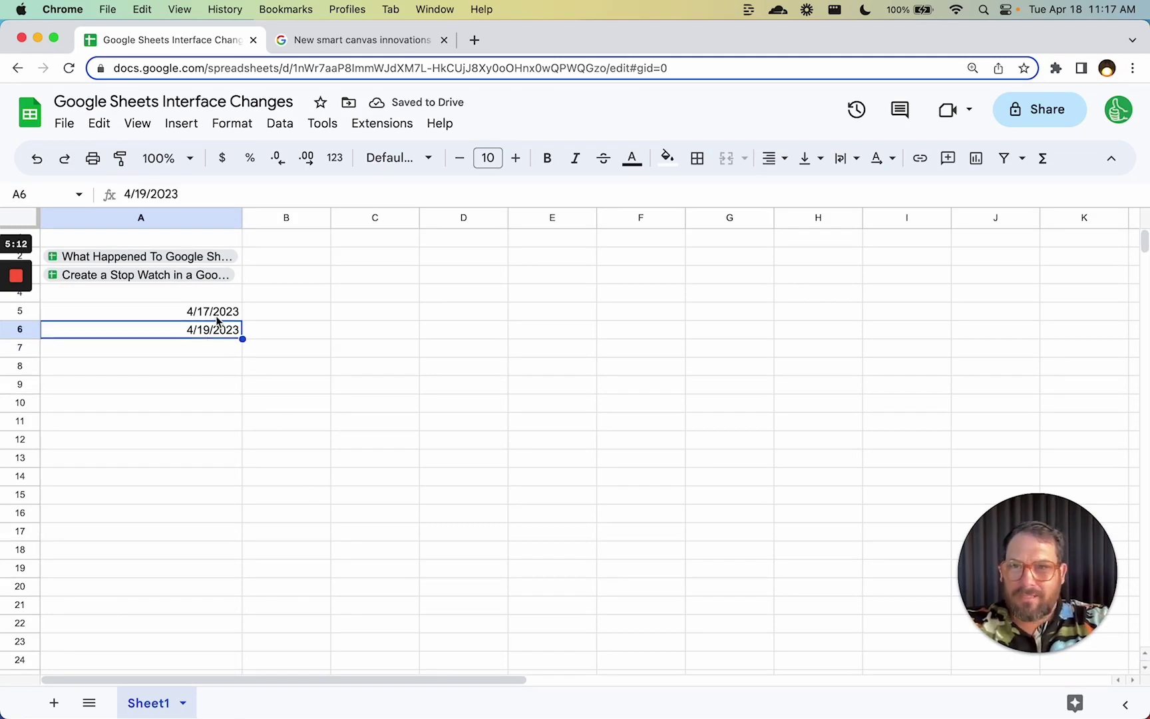
pyautogui.click(217, 317)
pyautogui.click(219, 333)
pyautogui.click(209, 351)
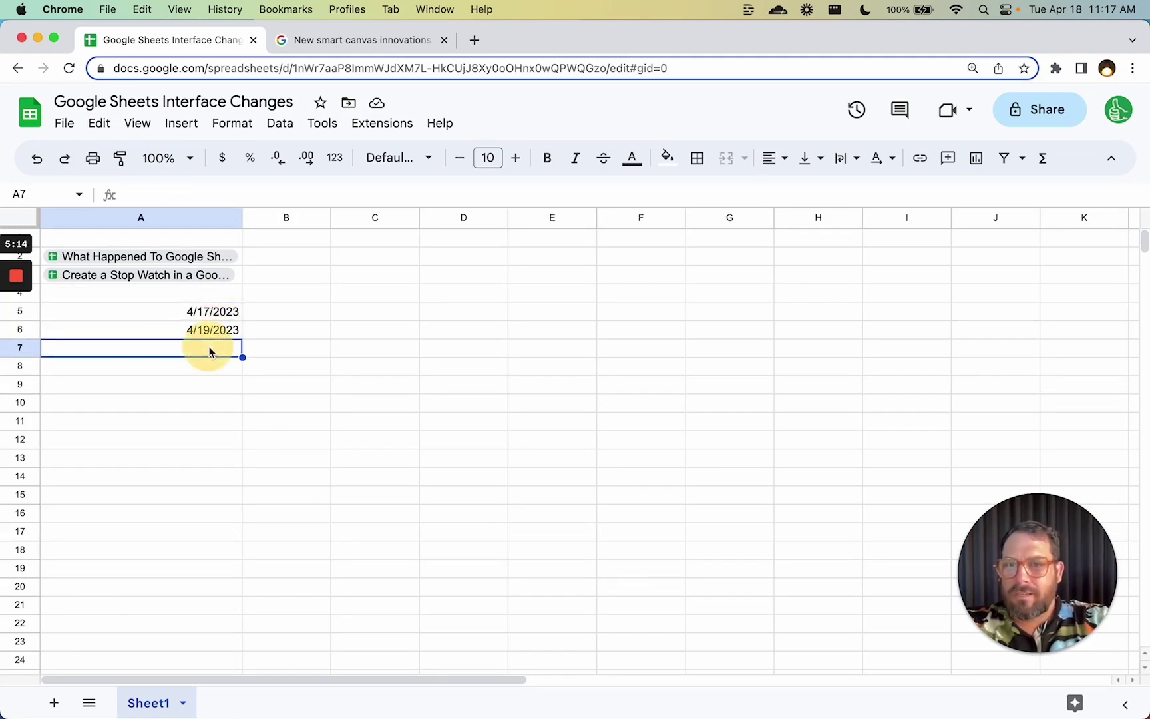
pyautogui.write('@date')
pyautogui.press('Return')
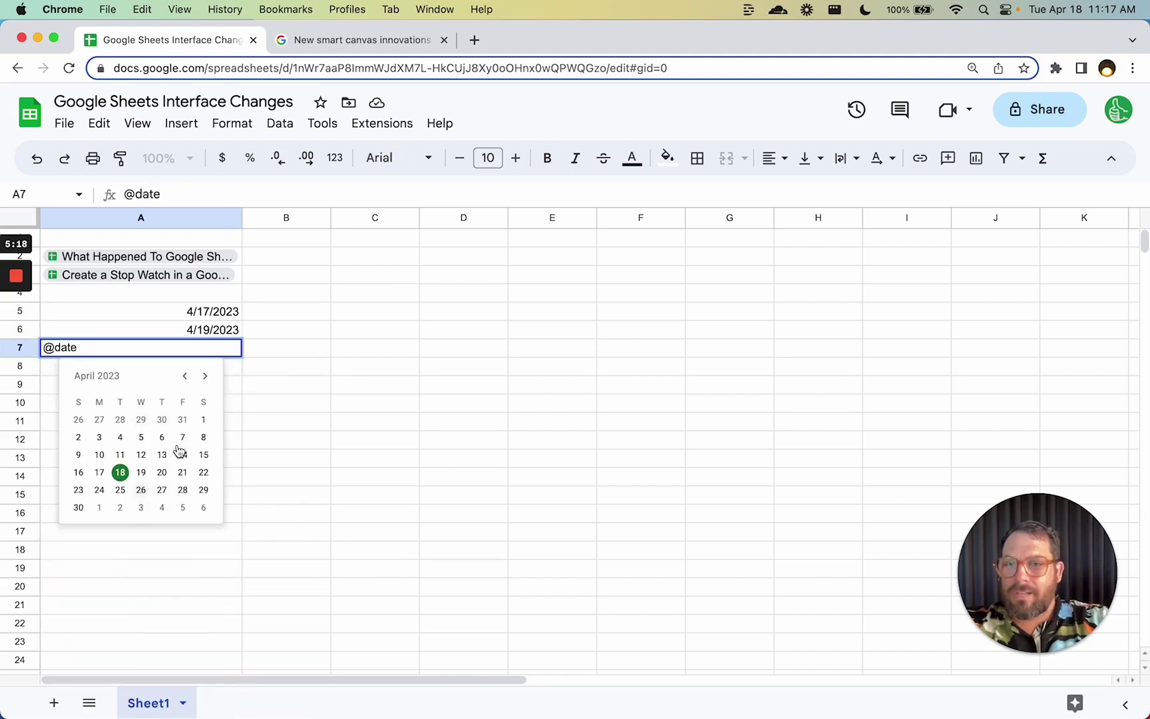
pyautogui.click(203, 459)
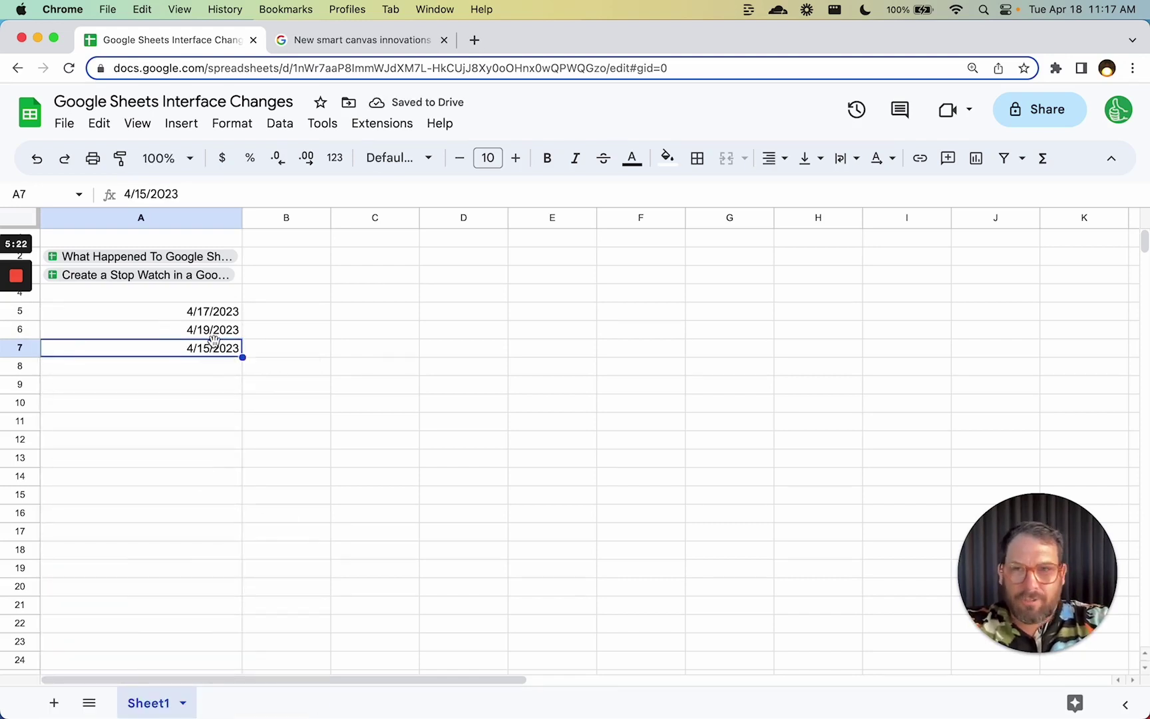
pyautogui.click(210, 370)
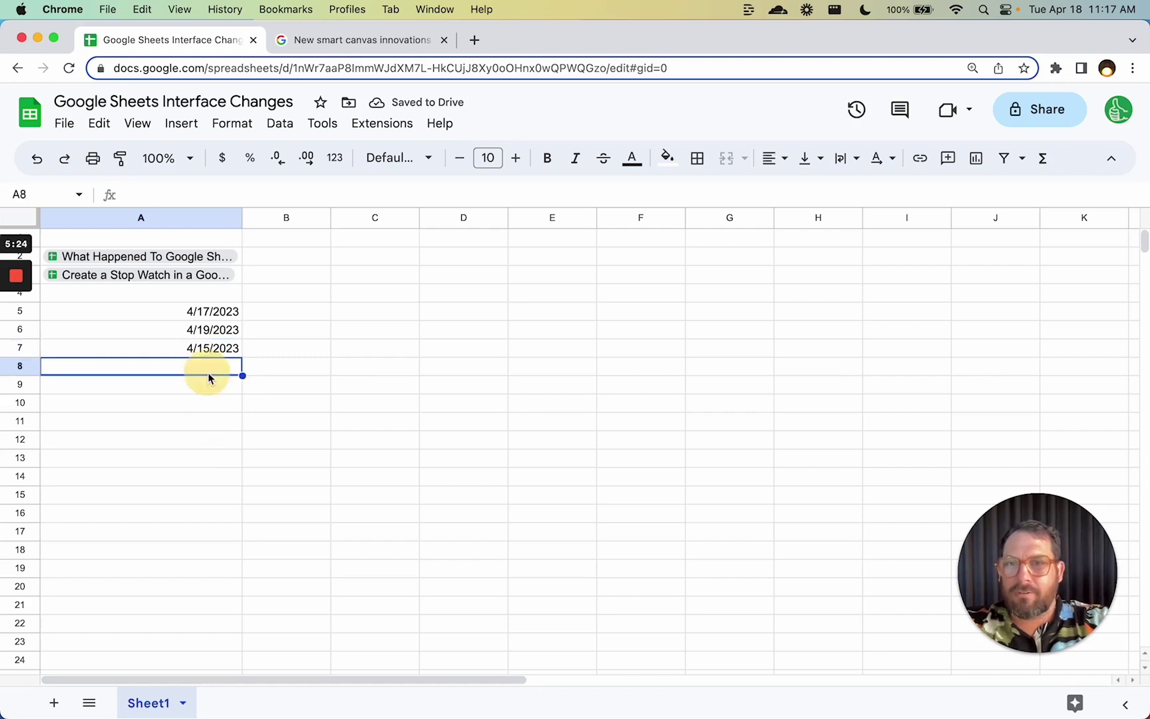
pyautogui.click(389, 215)
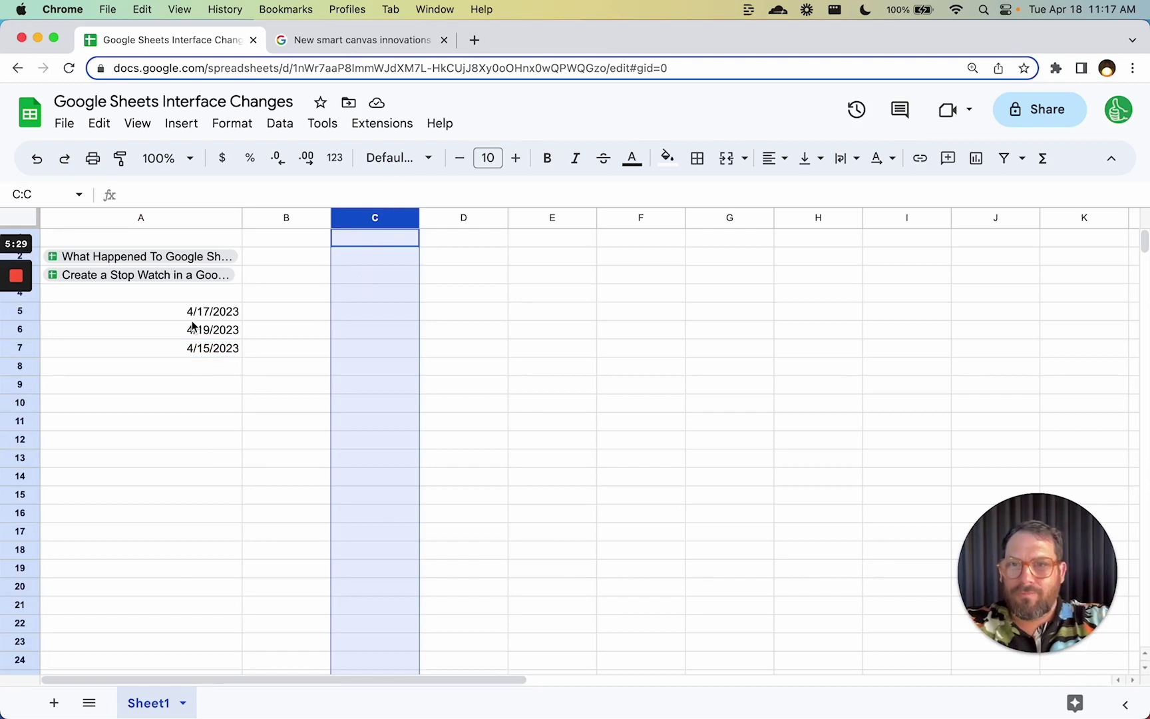
pyautogui.moveTo(193, 311); pyautogui.dragTo(190, 348)
pyautogui.click(210, 312)
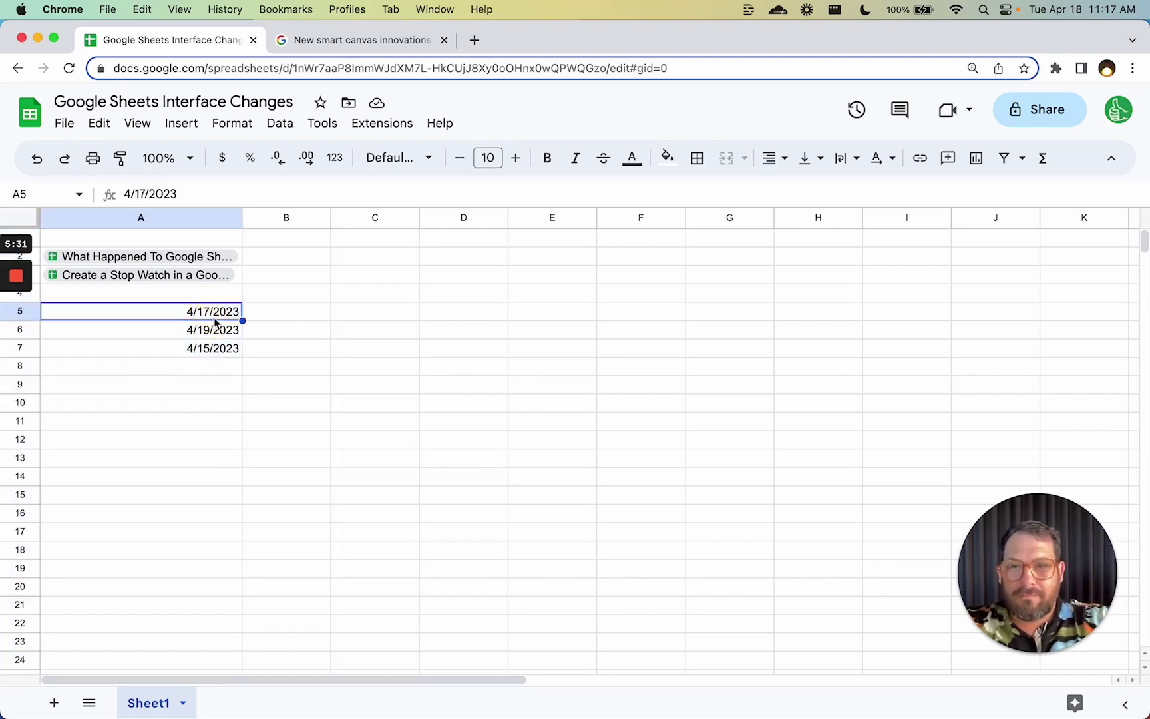
pyautogui.click(195, 408)
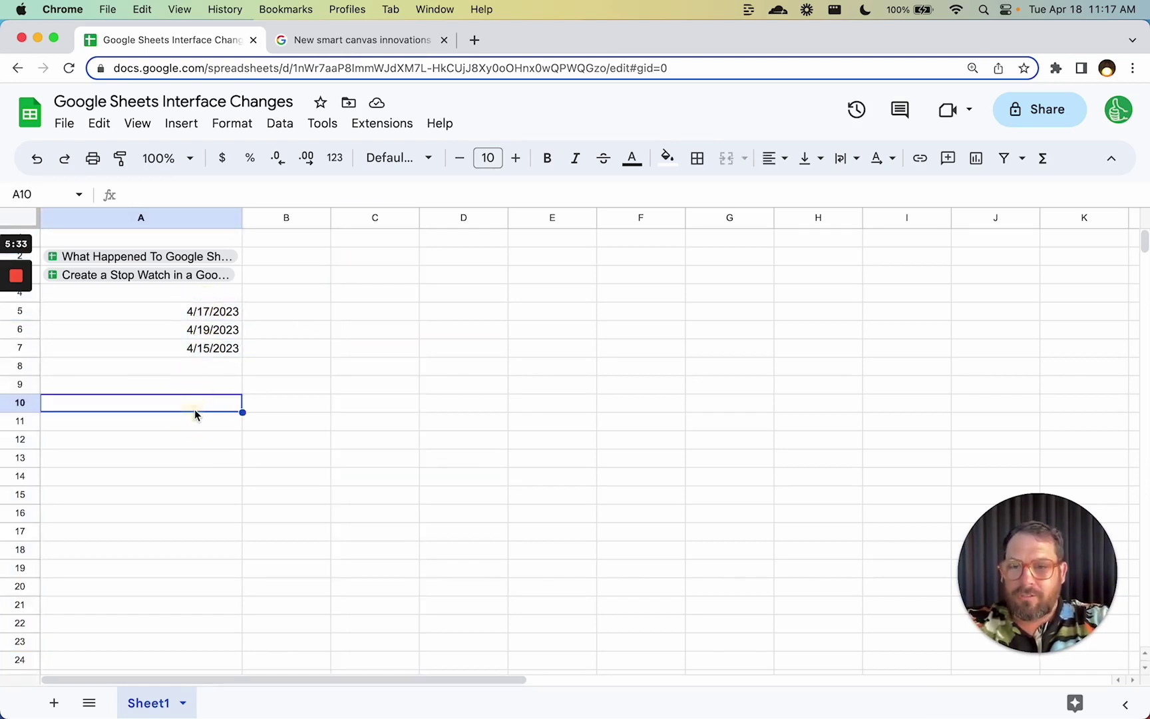
pyautogui.write('@yesterday')
pyautogui.press('Return')
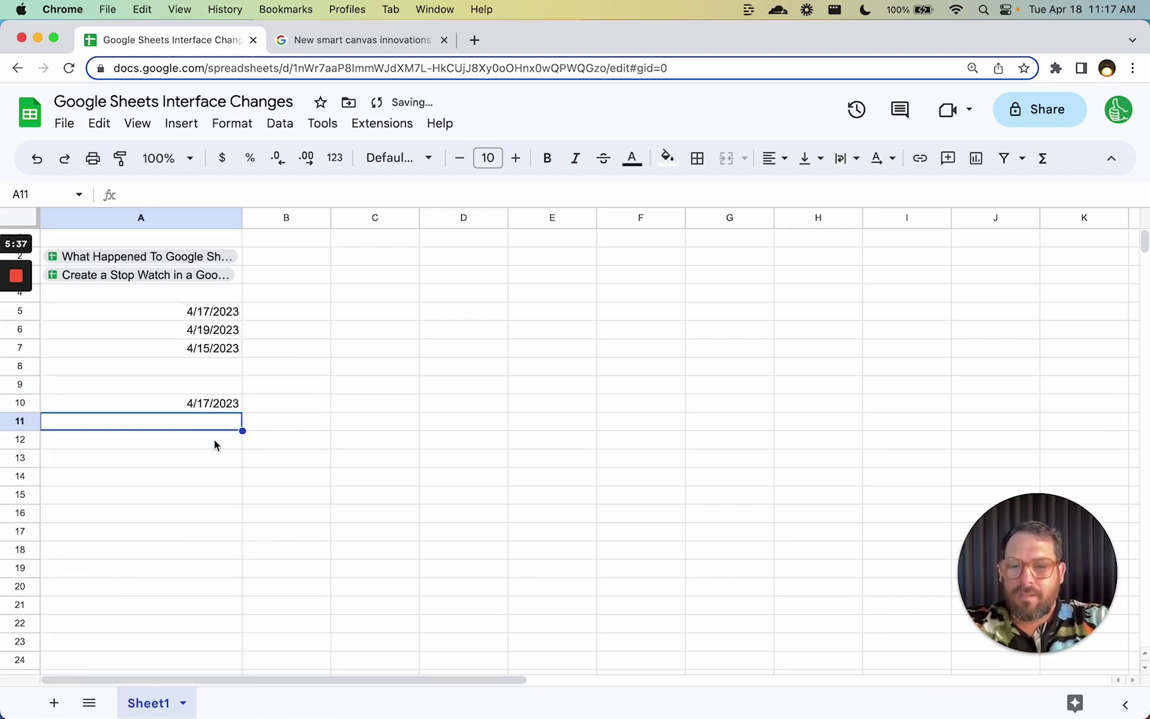
pyautogui.write('@date')
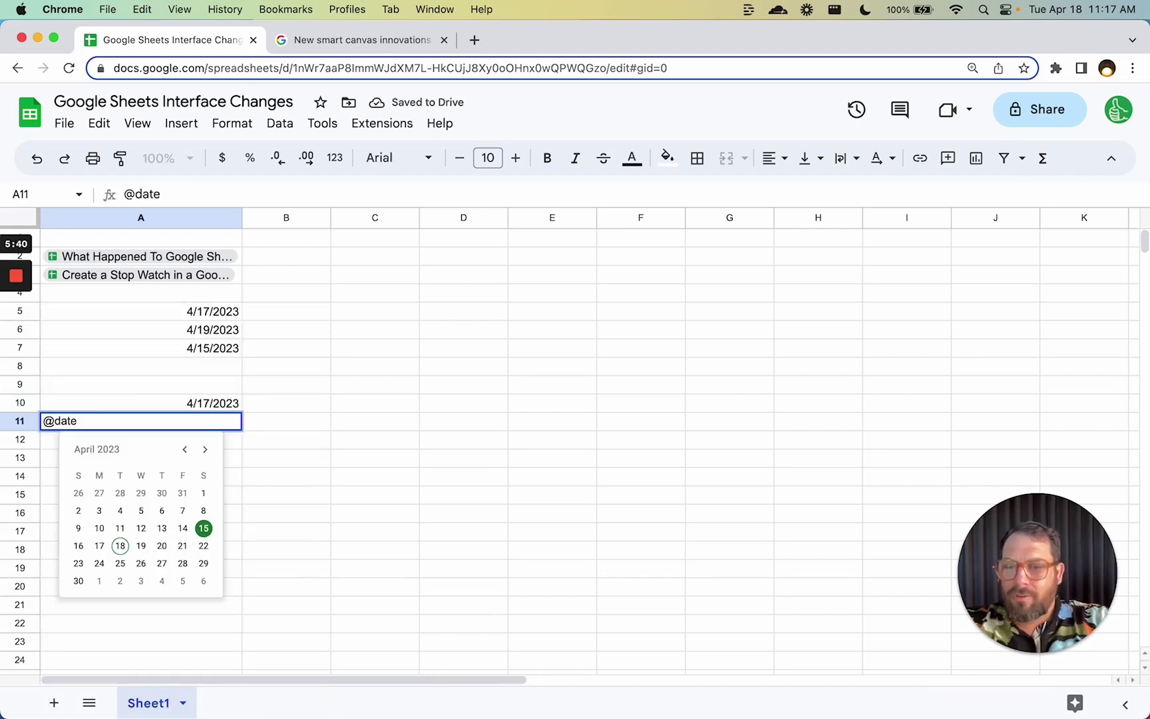
pyautogui.press('super+a')
pyautogui.press('Escape')
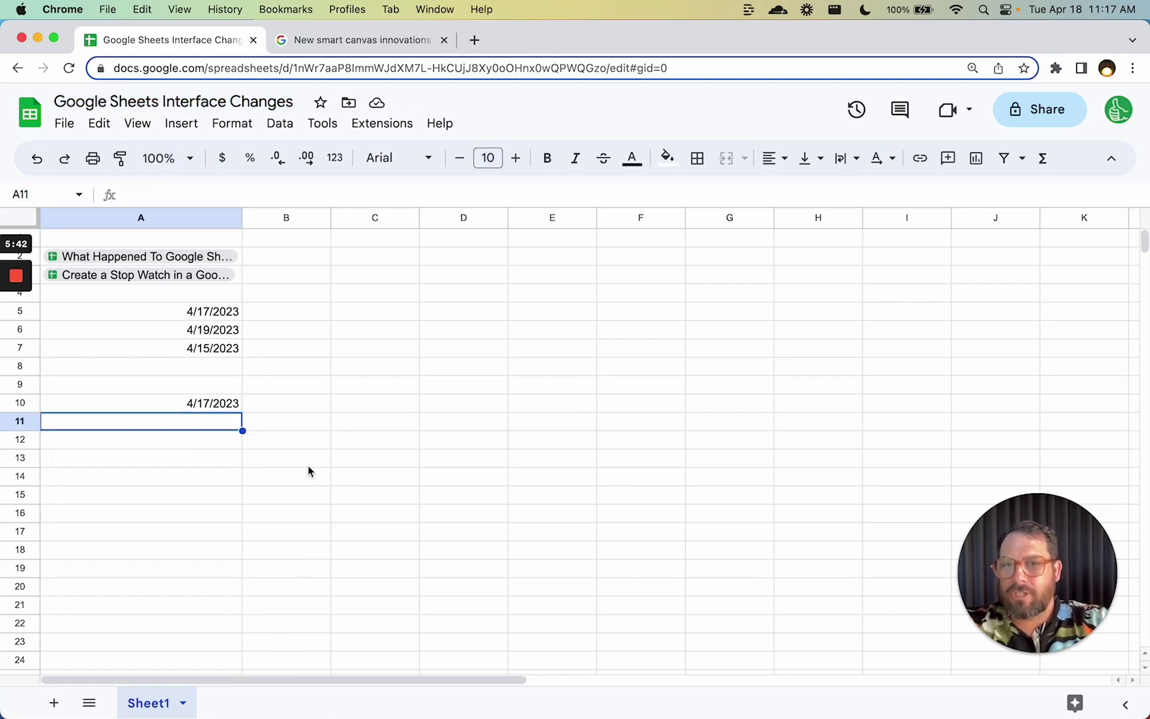
pyautogui.write('@date')
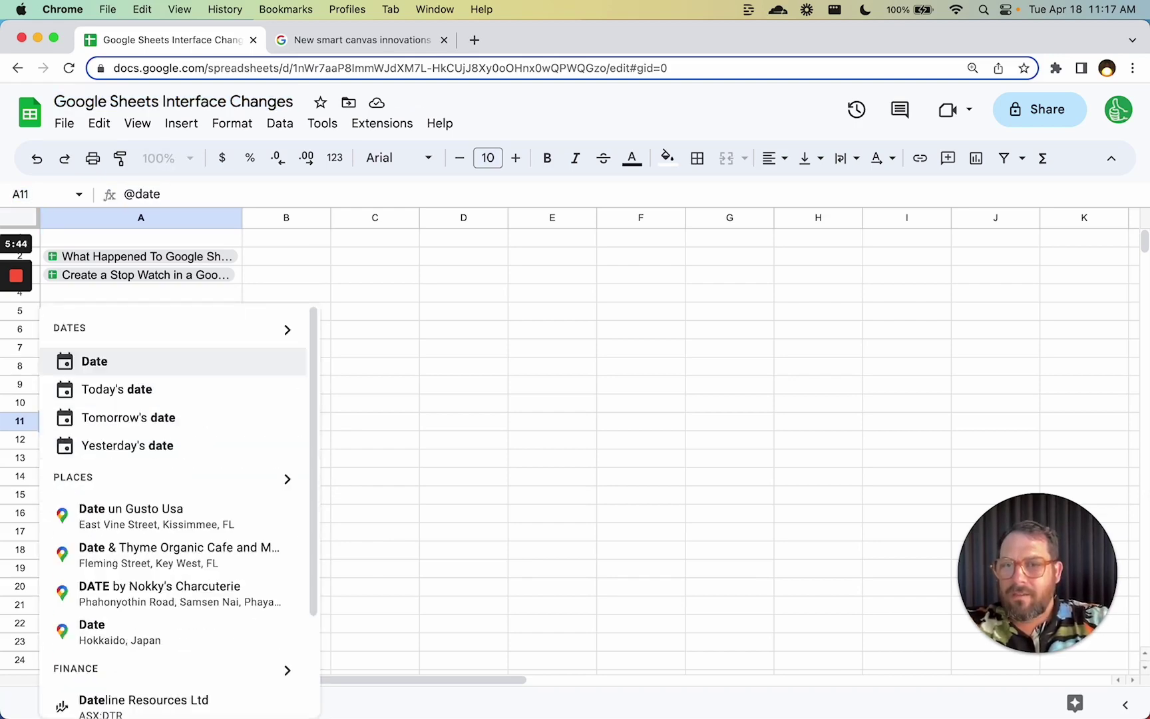
pyautogui.press('Down')
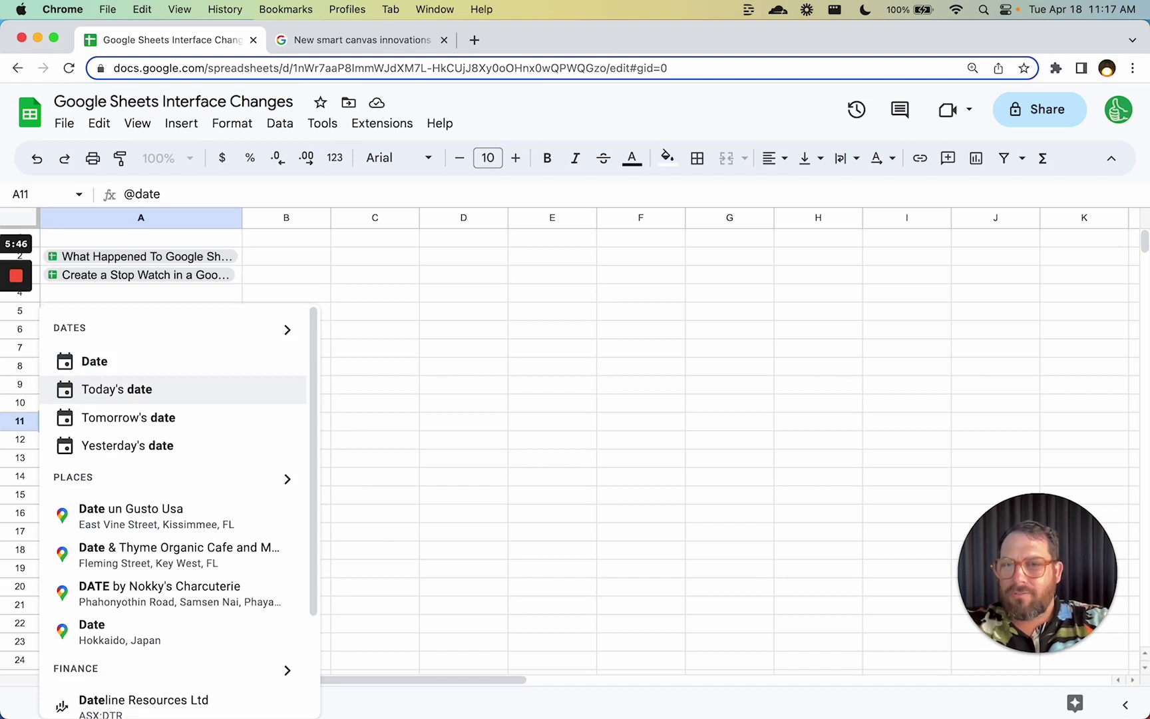
pyautogui.press('Down')
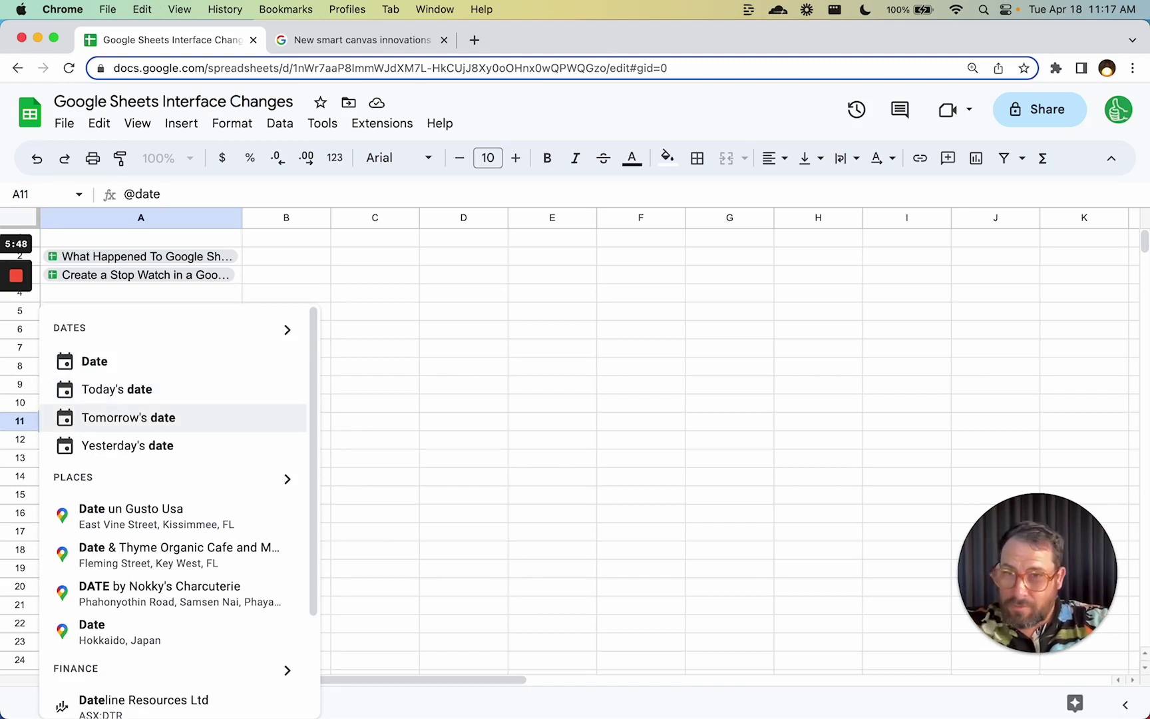
pyautogui.press('Down')
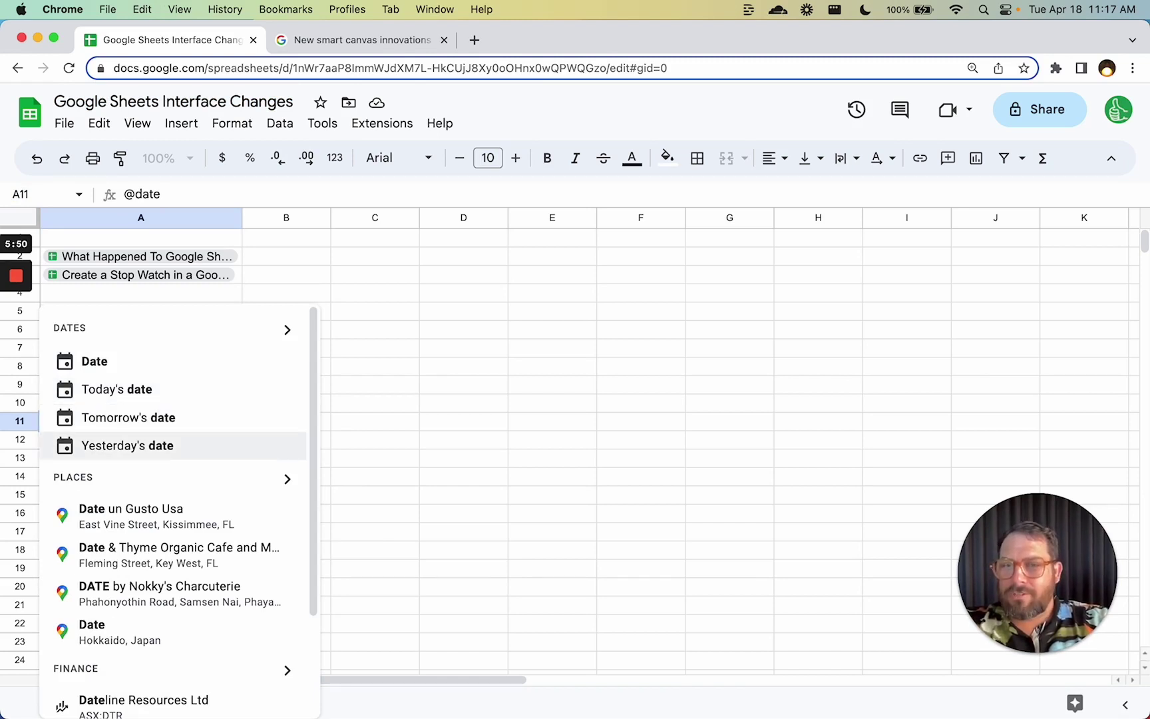
pyautogui.press('Up')
pyautogui.press('Up')
pyautogui.press('Up')
pyautogui.press('Escape')
pyautogui.click(267, 317)
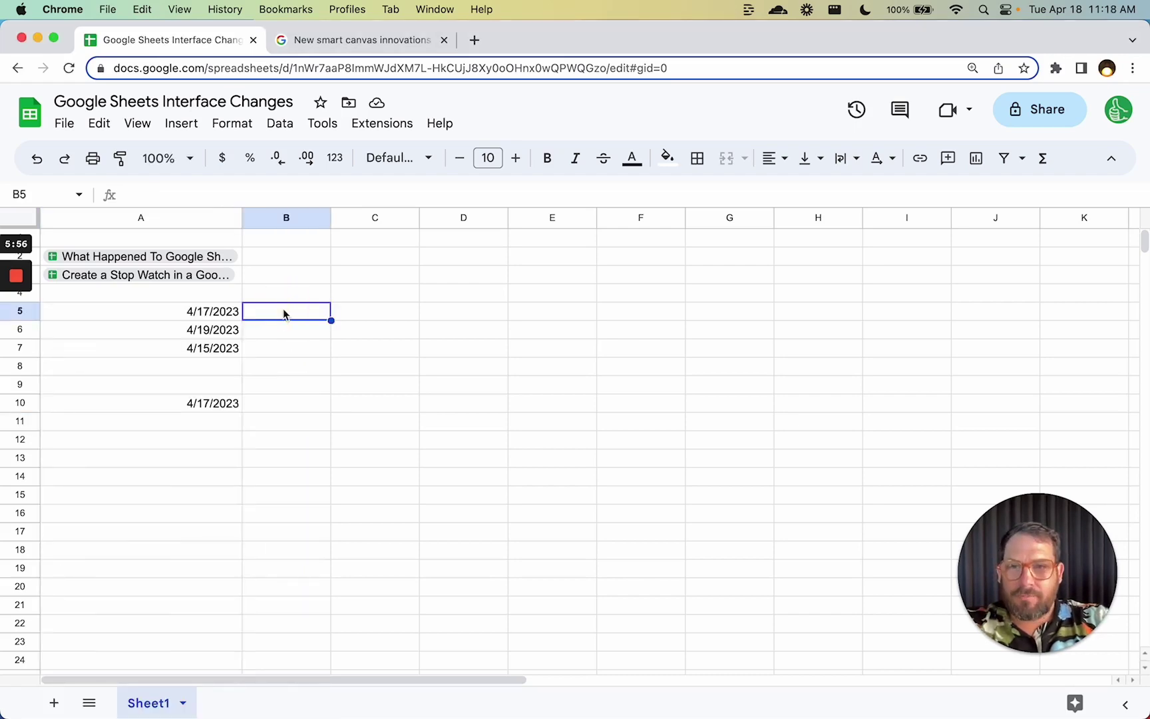
pyautogui.write('@KO')
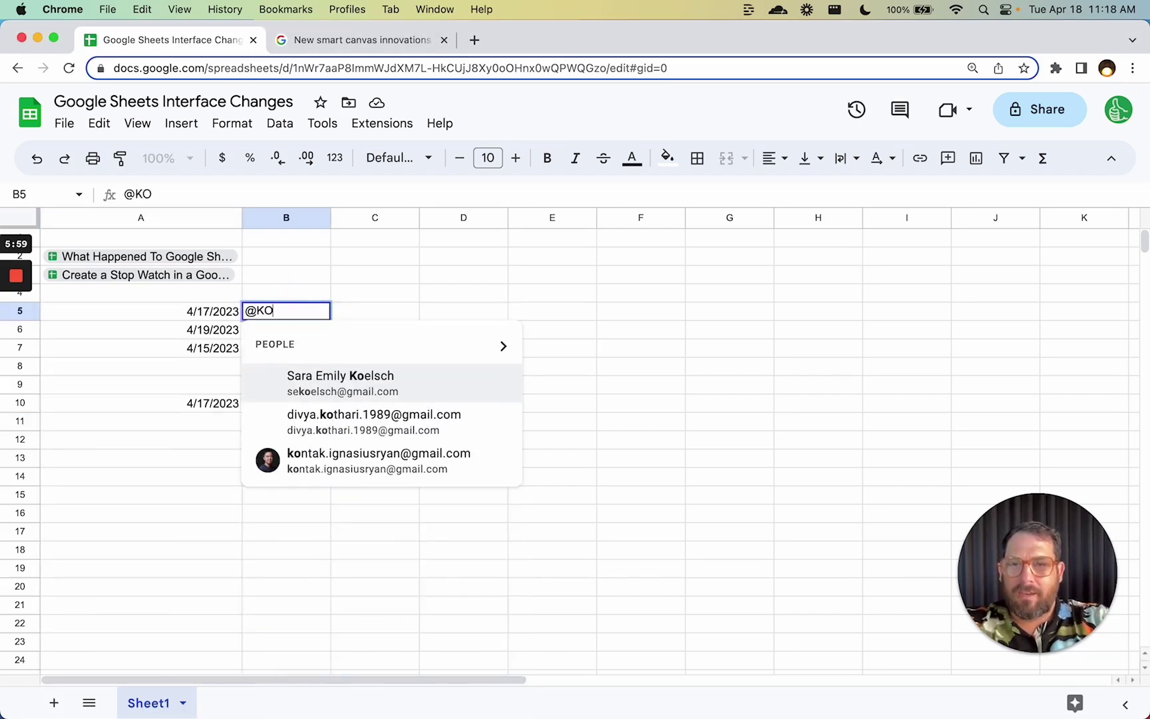
pyautogui.scroll(-3, 341, 586)
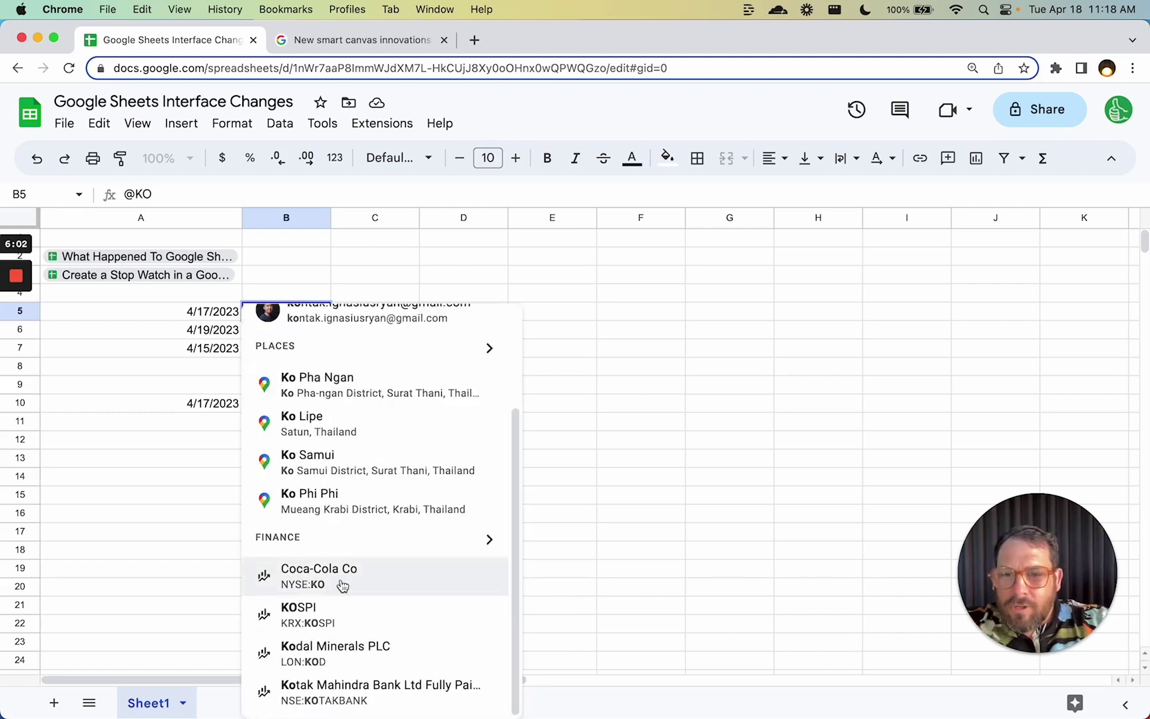
pyautogui.click(342, 579)
pyautogui.moveTo(269, 317)
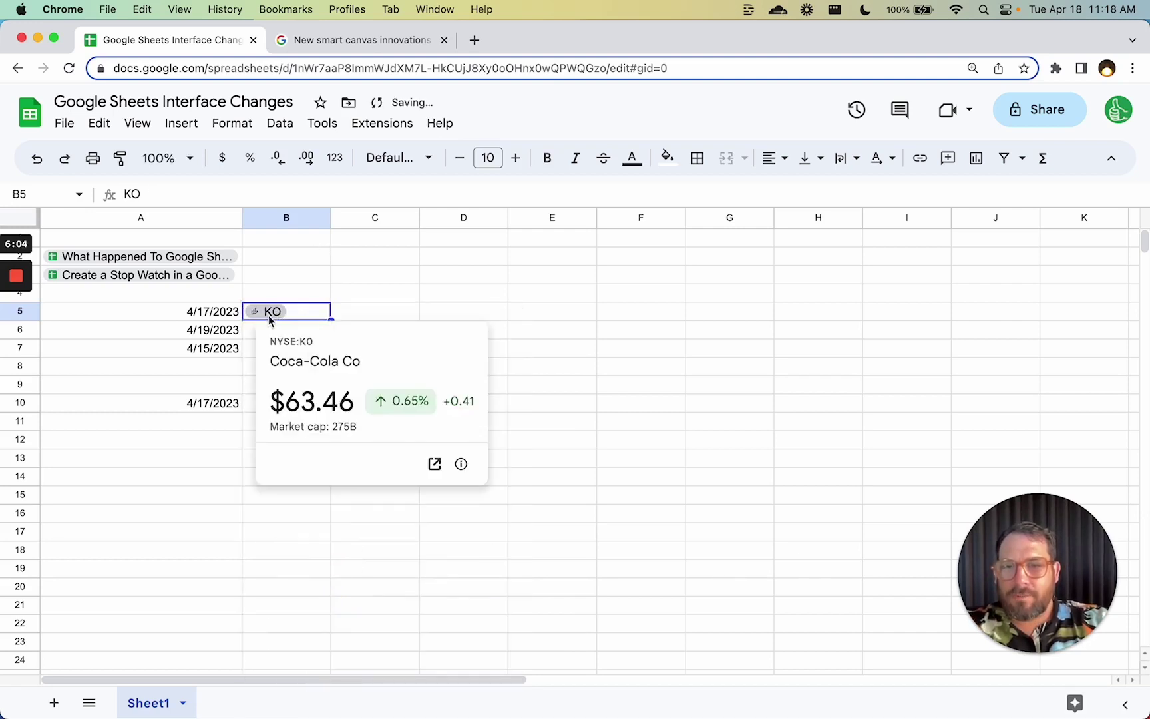
# Enter =googlefinance("KO") in D5, returning 63.46, and show the KO chip's stock details.
pyautogui.click(441, 311)
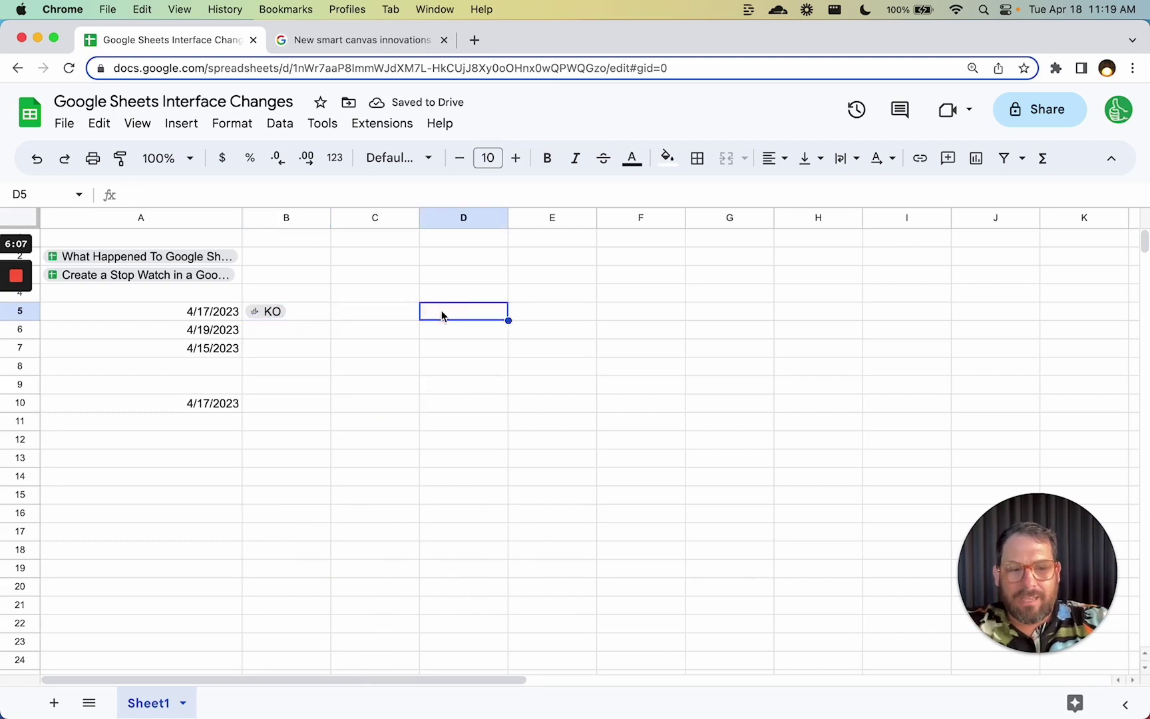
pyautogui.write('=')
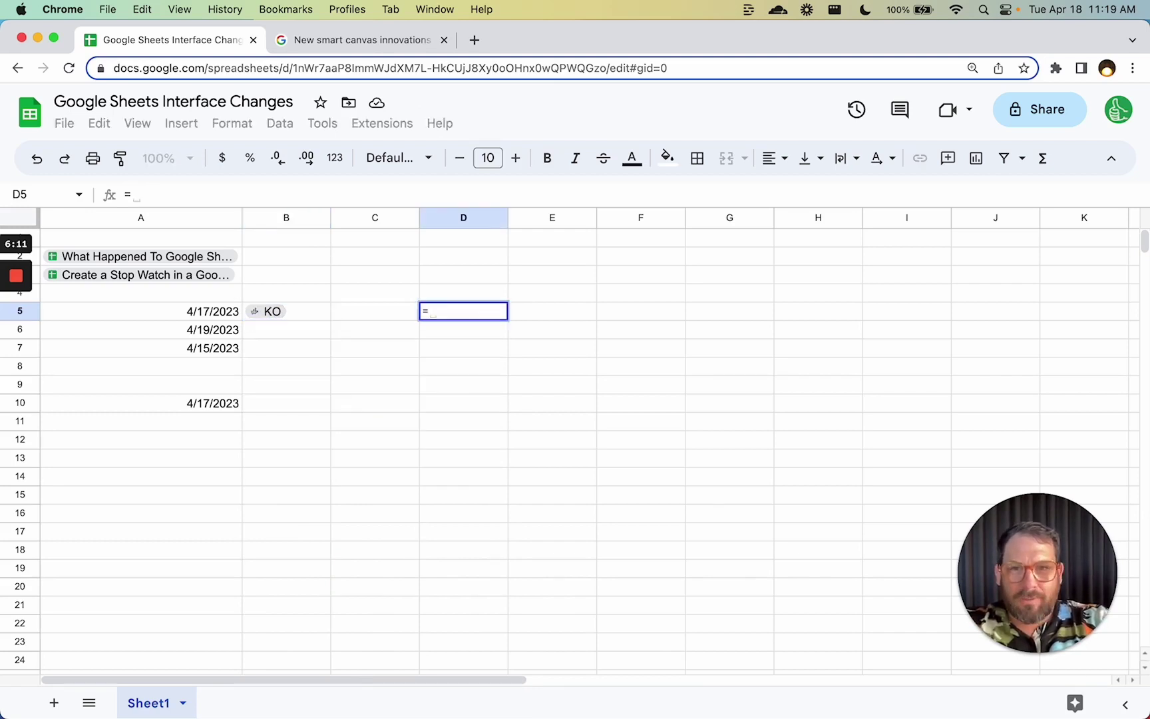
pyautogui.write('googlefinance')
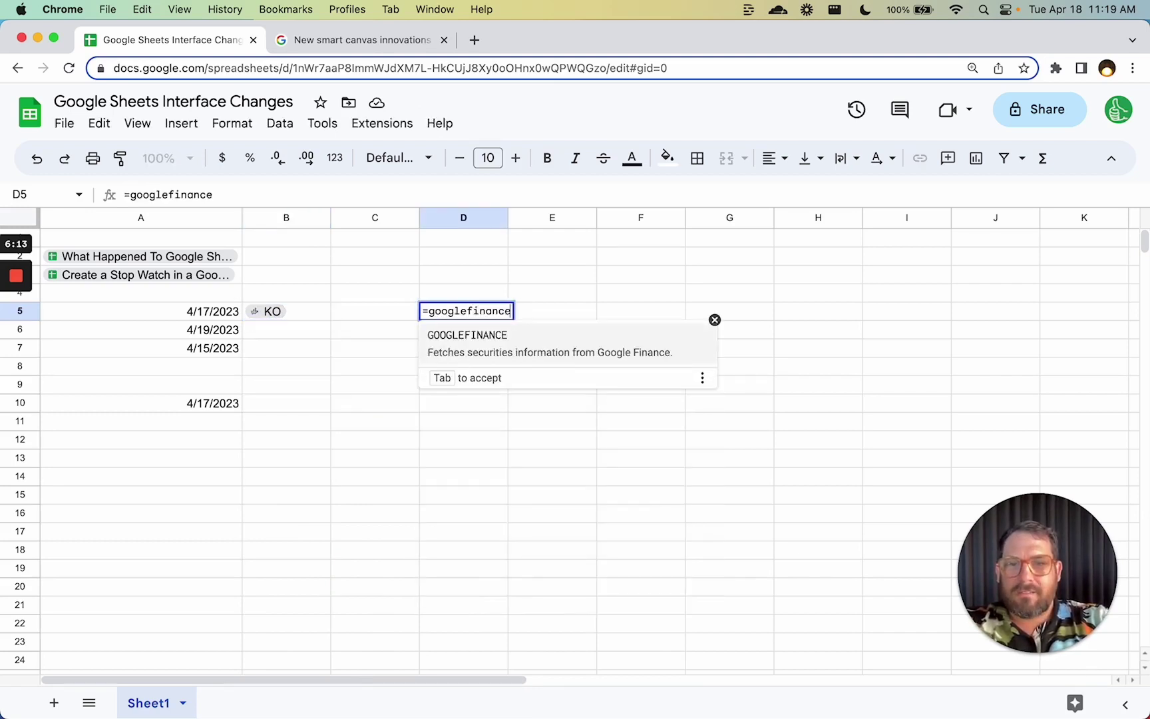
pyautogui.write('("KO')
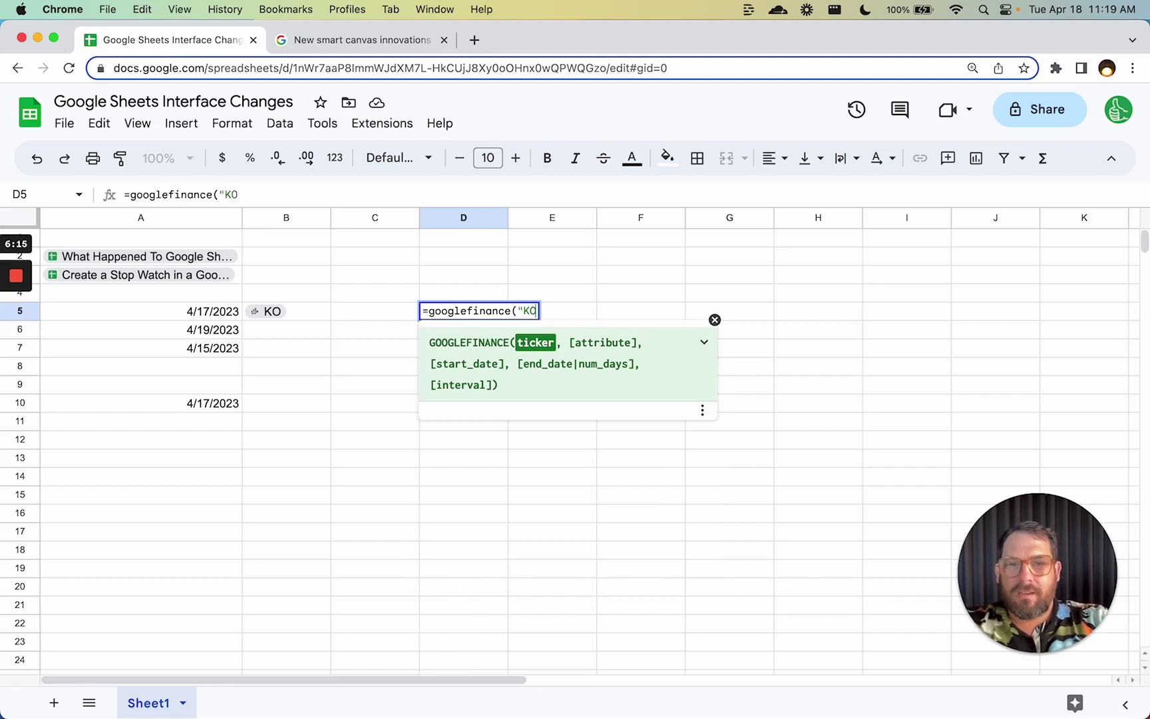
pyautogui.write('")')
pyautogui.press('Return')
pyautogui.click(486, 314)
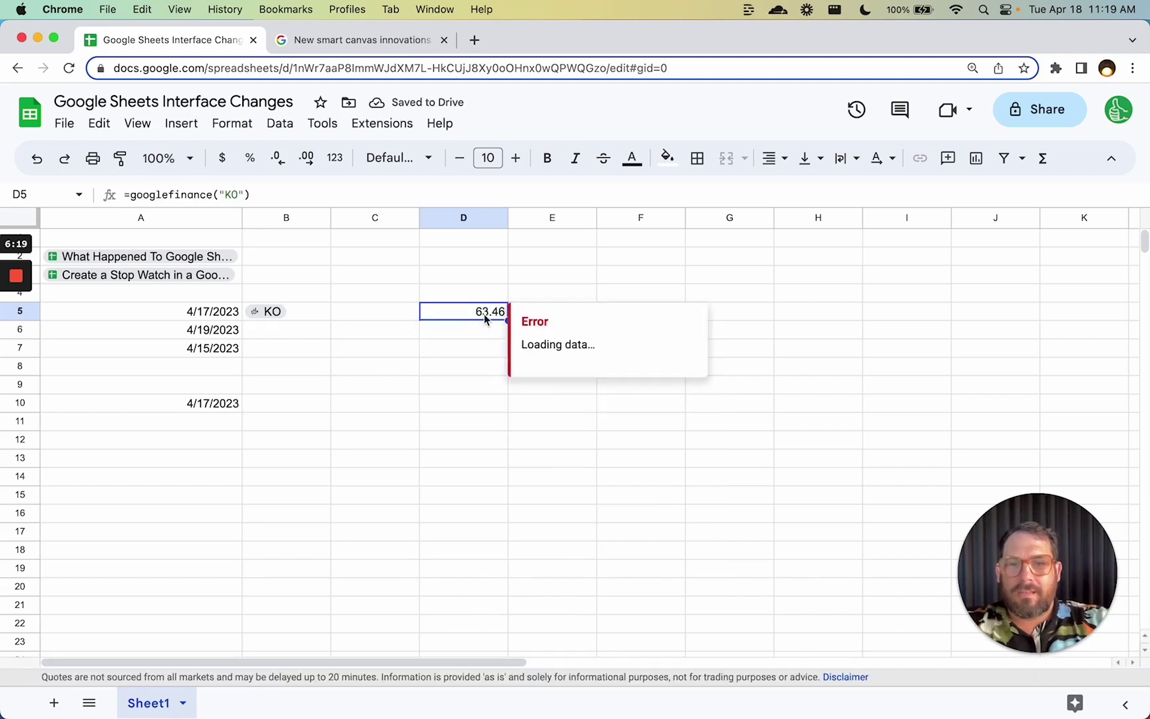
pyautogui.click(302, 317)
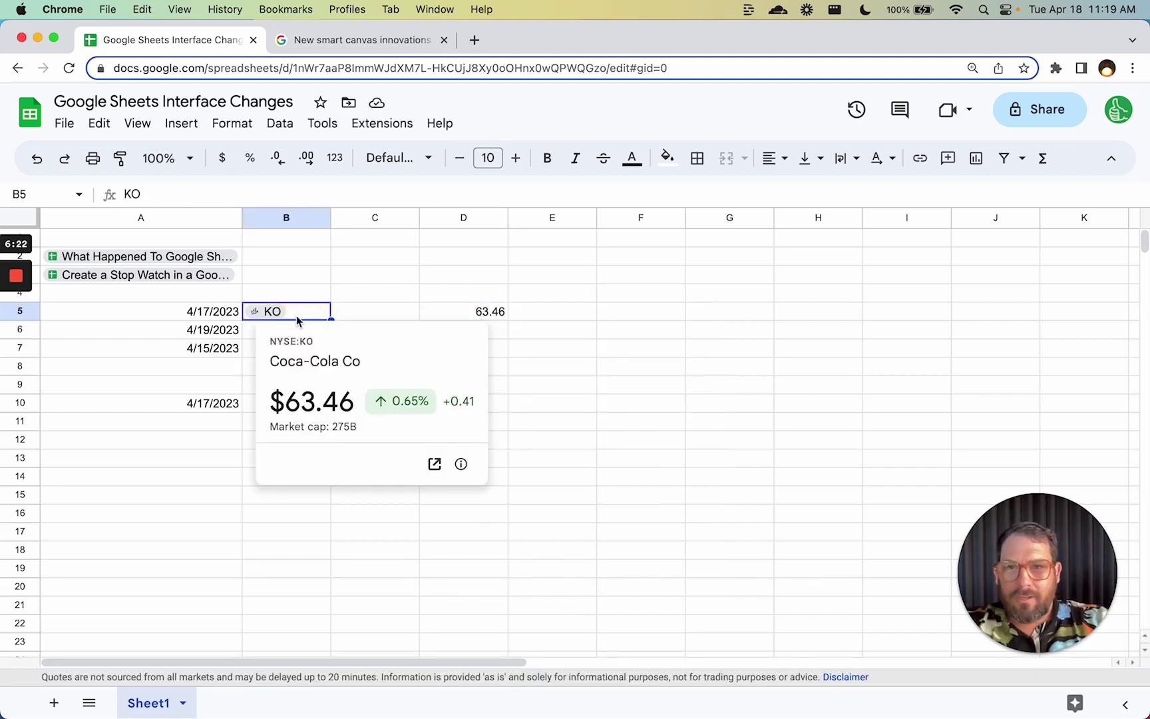
pyautogui.rightClick(274, 313)
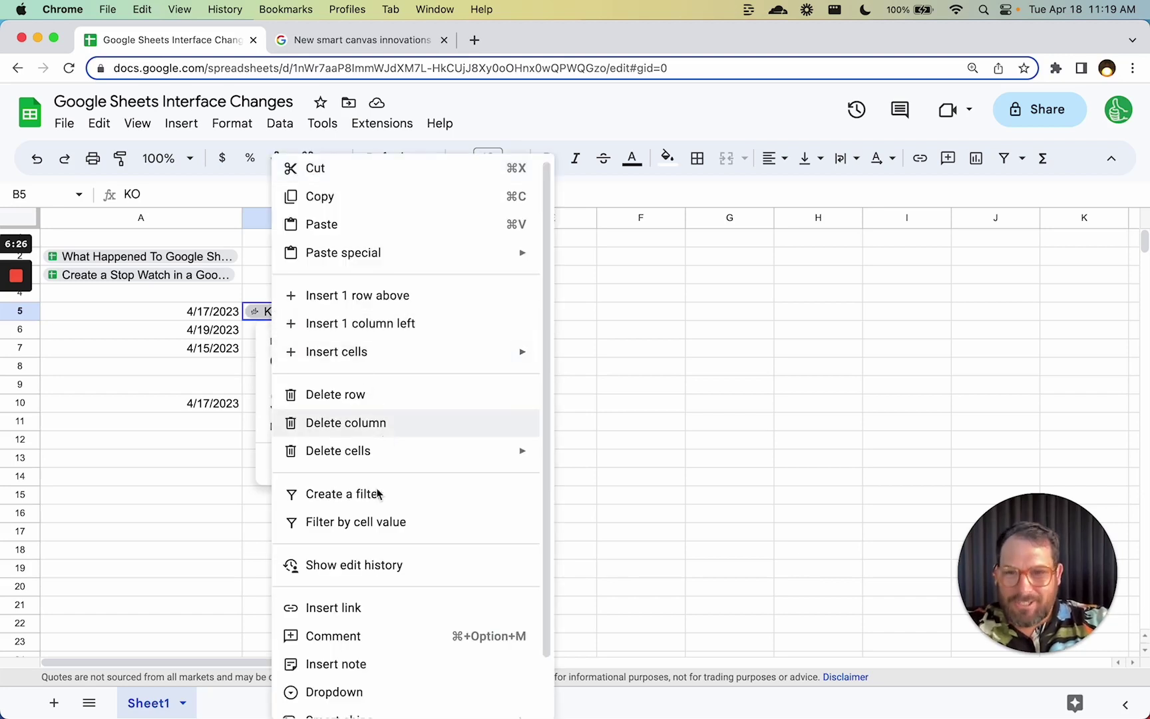
pyautogui.scroll(-2, 375, 586)
pyautogui.moveTo(382, 659)
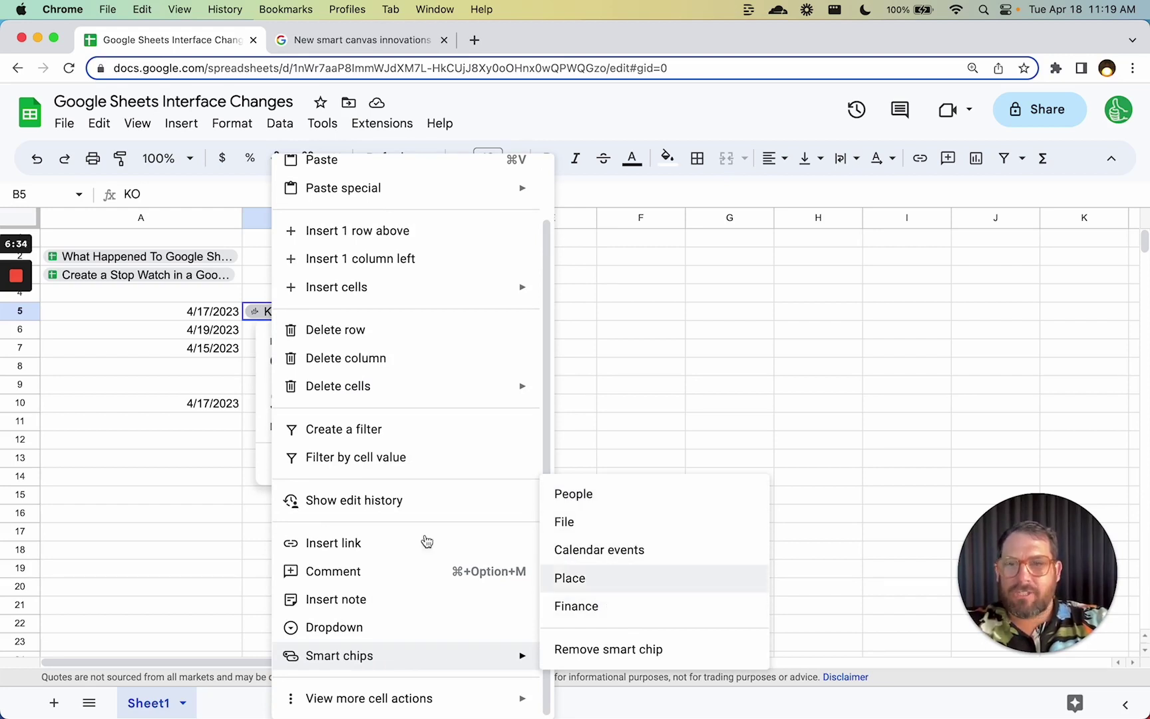
pyautogui.press('Escape')
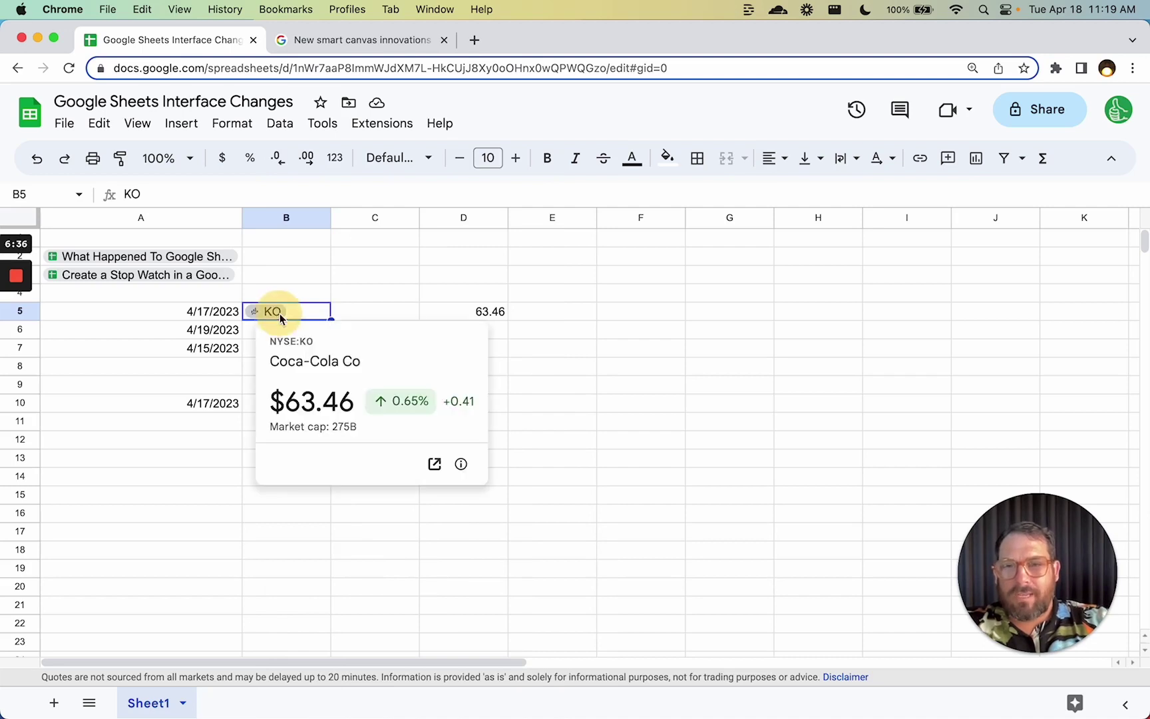
pyautogui.moveTo(15, 345)
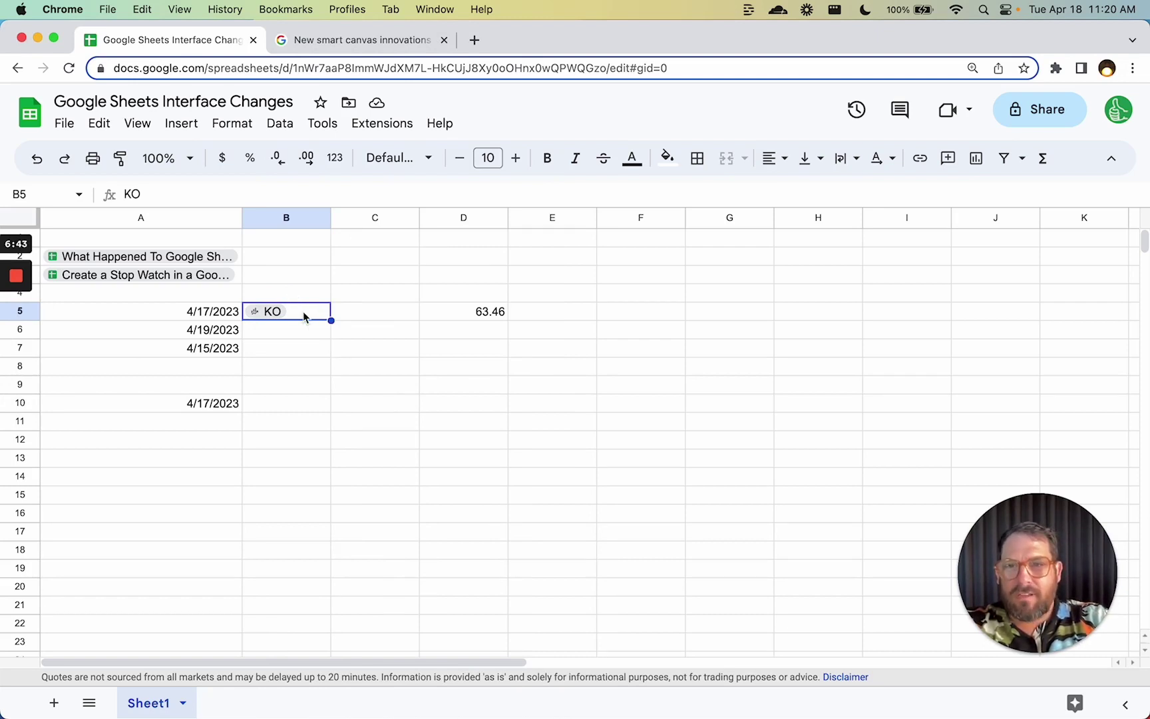
# Delete the KO chip from B5 and preview the Create a Stop Watch file chip.
pyautogui.press('BackSpace')
pyautogui.click(201, 285)
pyautogui.moveTo(232, 261)
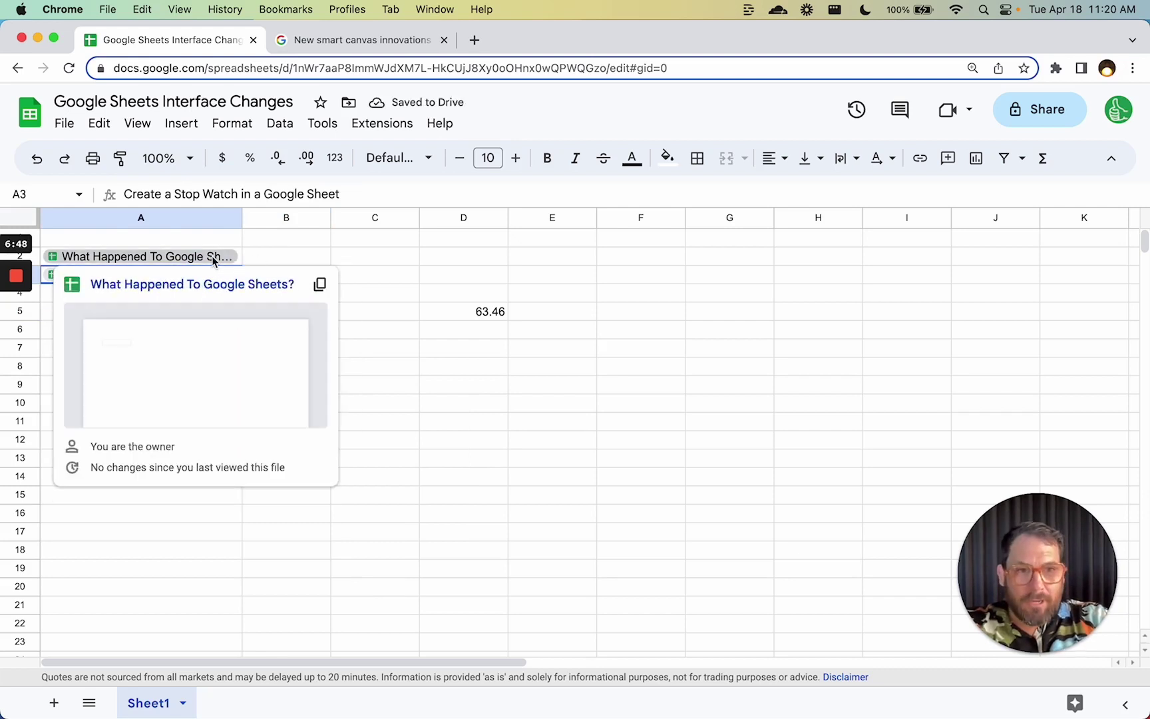
pyautogui.click(288, 257)
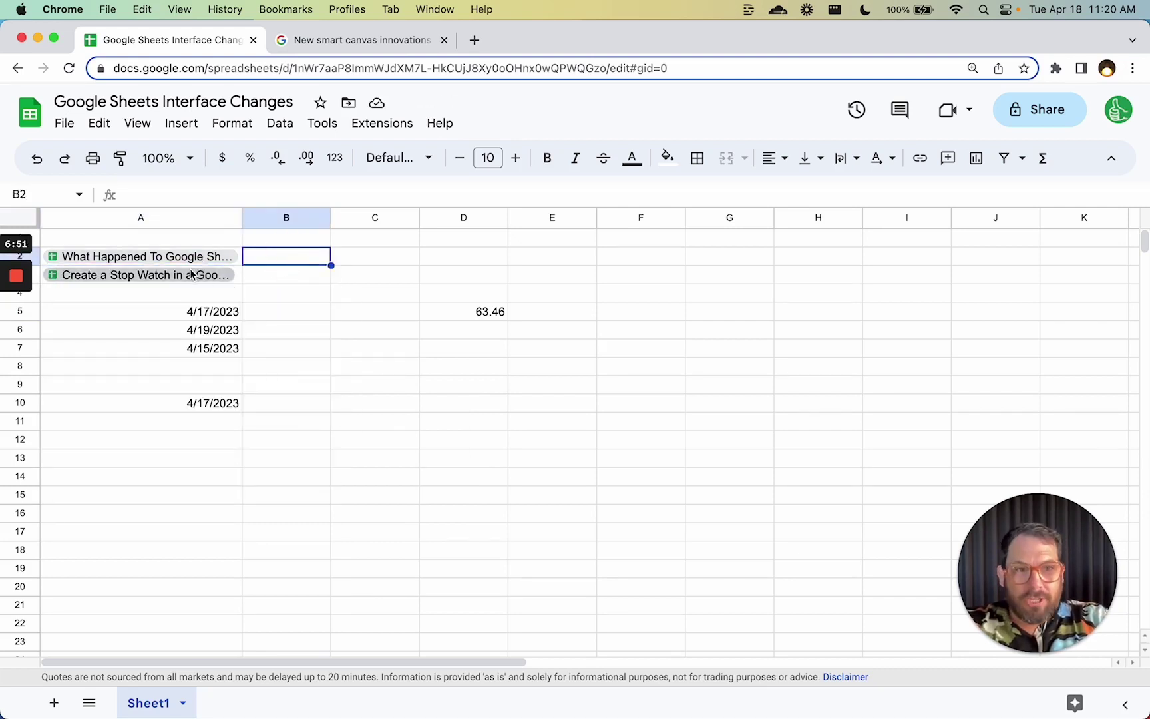
pyautogui.moveTo(190, 275)
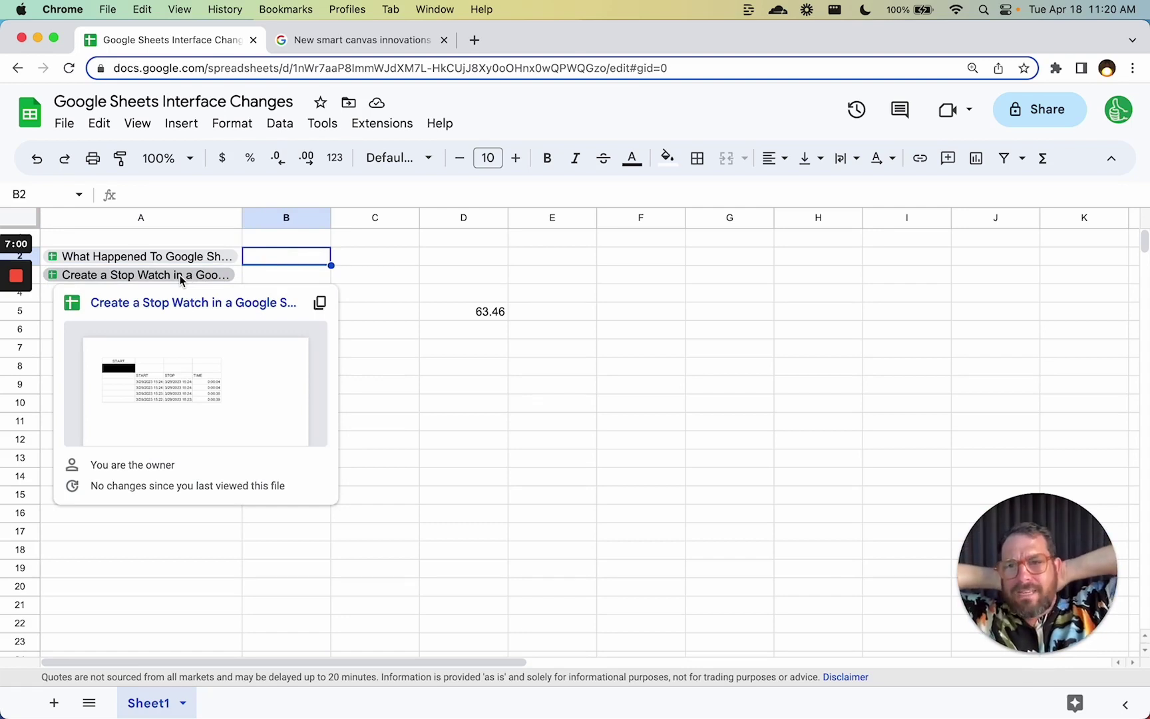
pyautogui.click(275, 240)
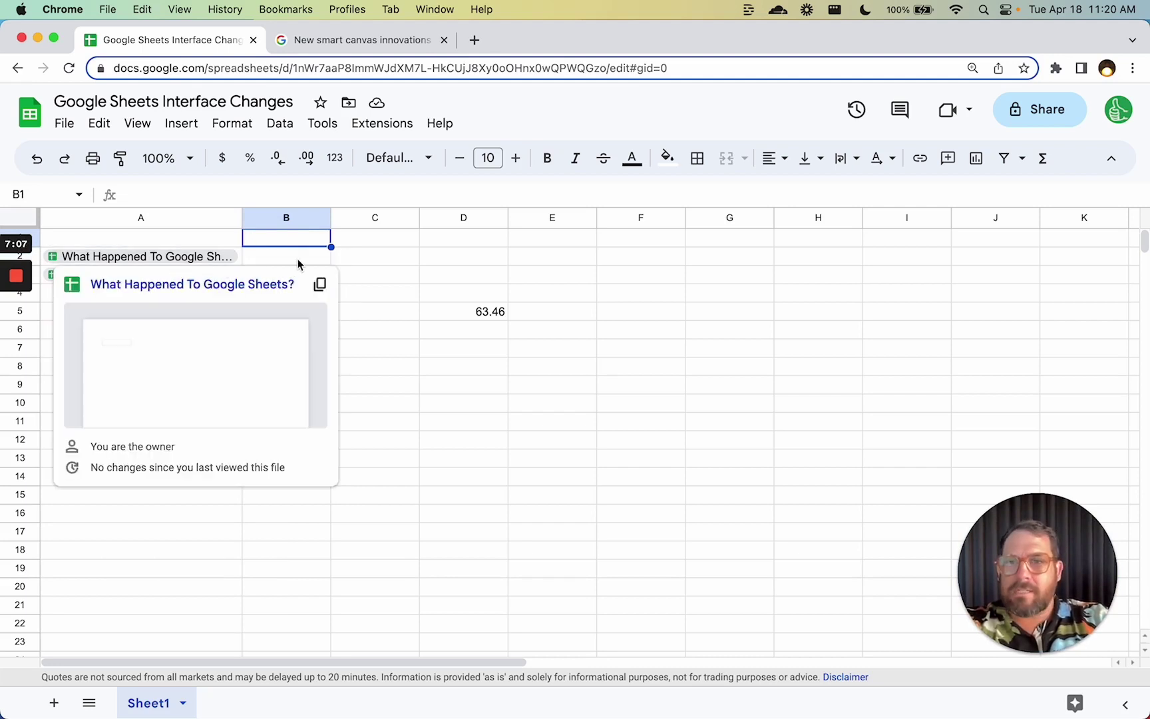
# Undo D5's 63.46 price and delete the dates in A5:A11.
pyautogui.press('super+z')
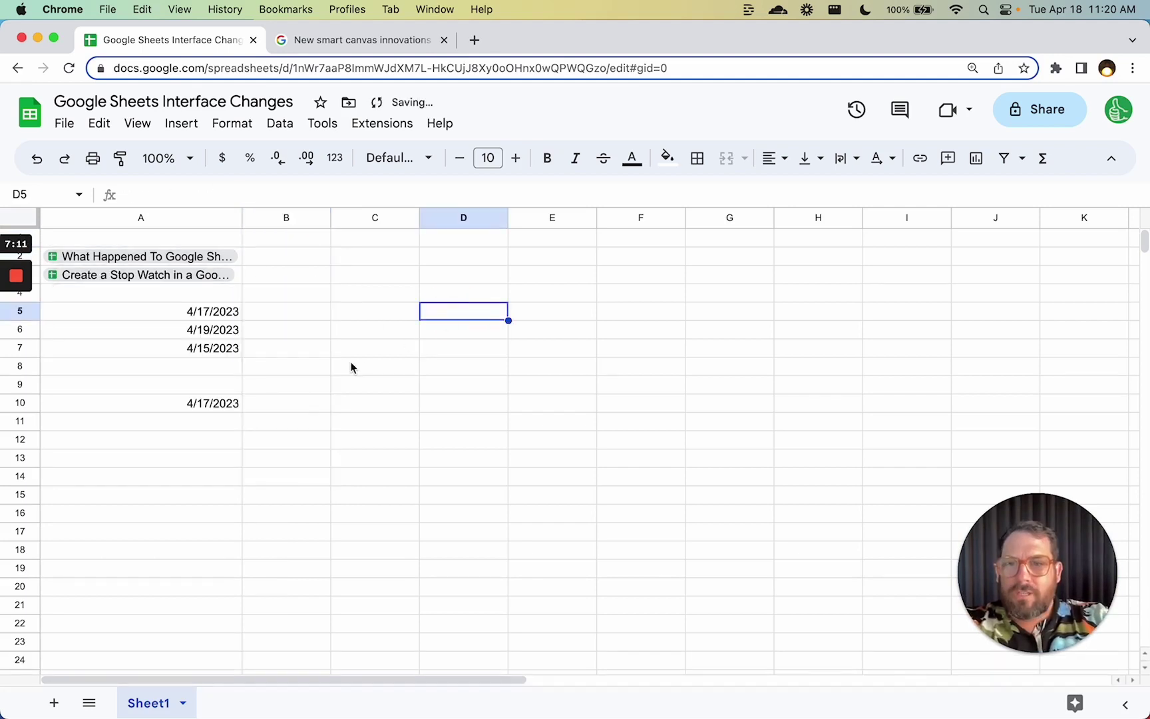
pyautogui.moveTo(214, 313); pyautogui.dragTo(239, 429)
pyautogui.press('Delete')
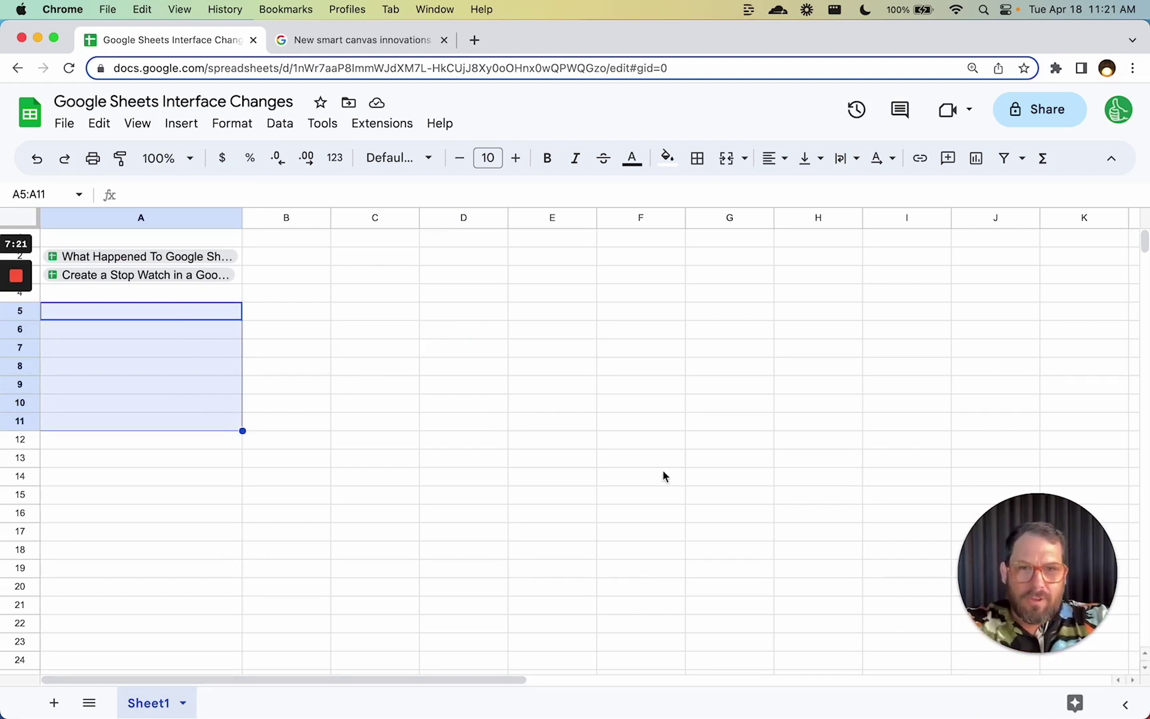
# Open the Explore insights panel, close it again, and select C3.
pyautogui.click(1057, 712)
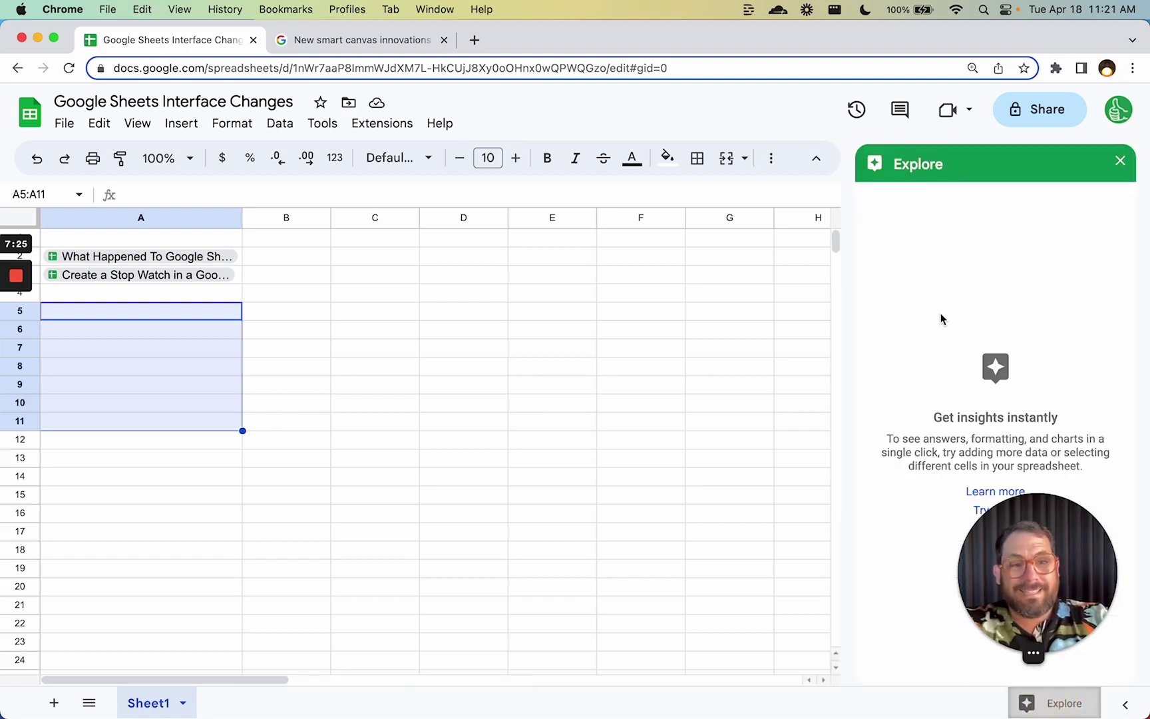
pyautogui.click(264, 295)
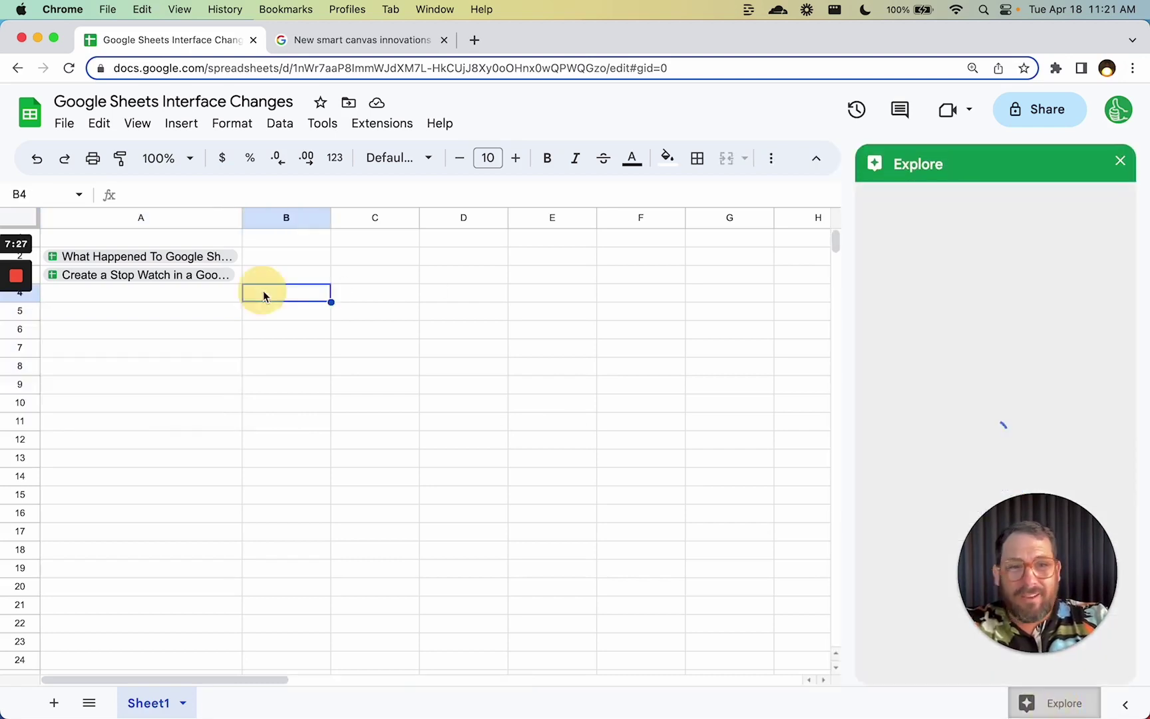
pyautogui.click(1121, 161)
pyautogui.click(335, 275)
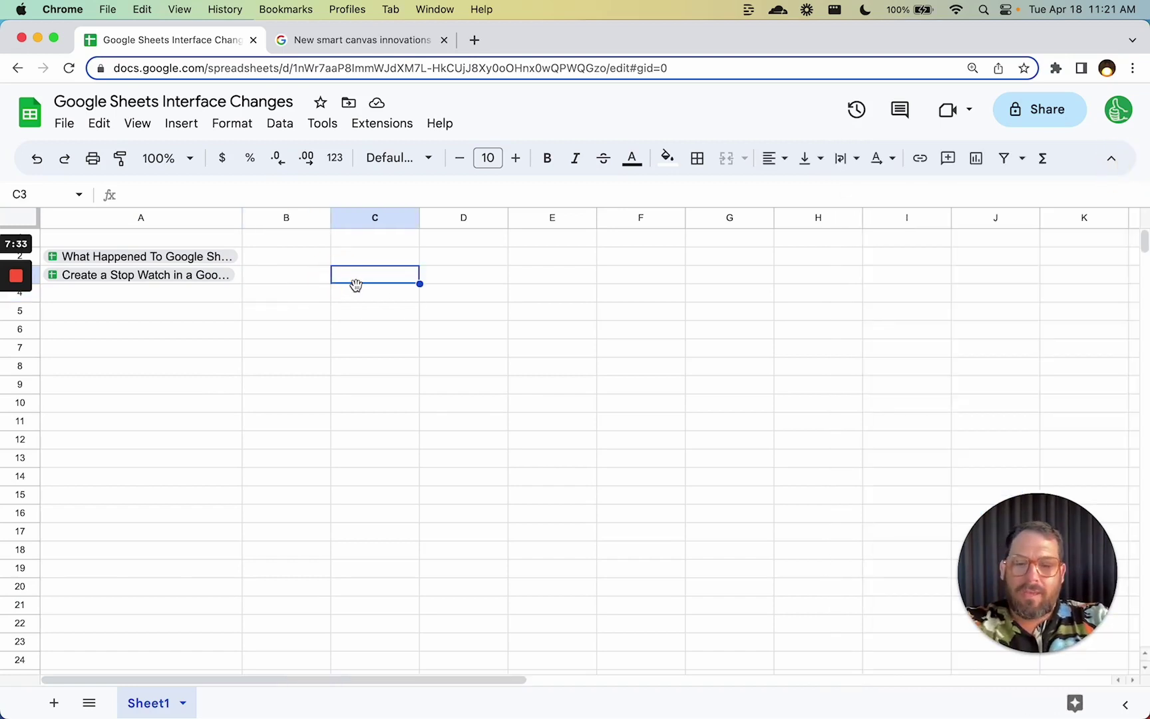
# Enter Today and tomorrow labels in C3:C4 with 34 in both D3 and D4.
pyautogui.write('Tday')
pyautogui.press('Tab')
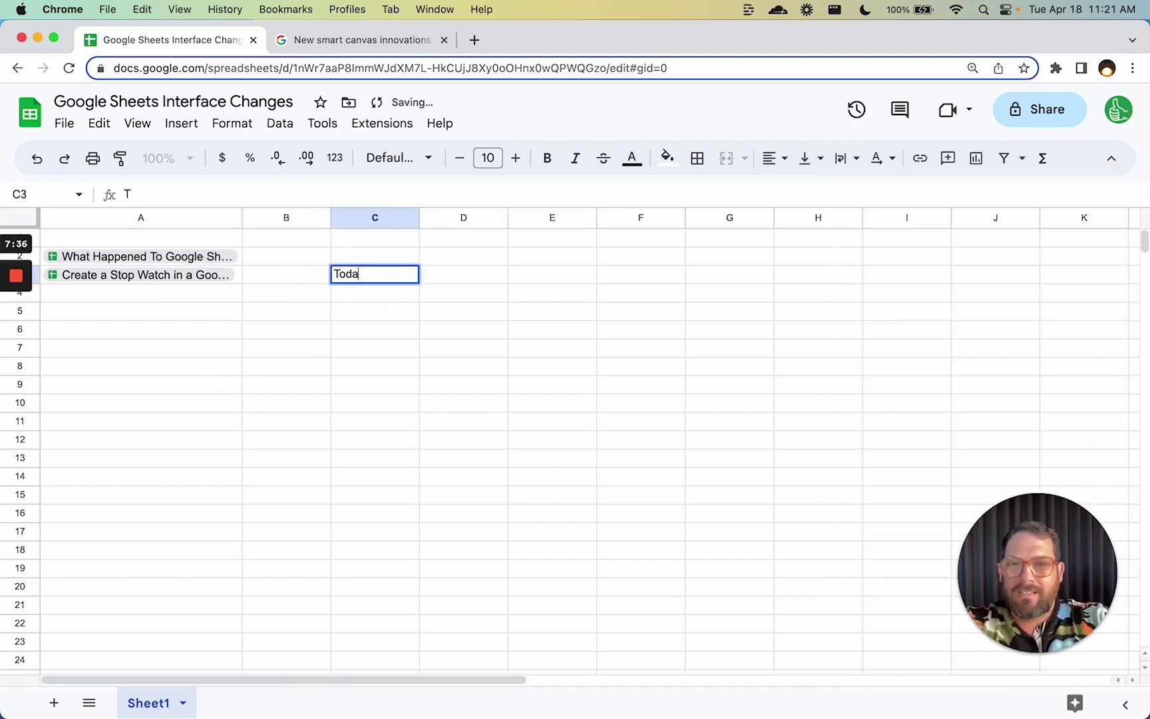
pyautogui.press('Return')
pyautogui.write('tomorrow')
pyautogui.press('Tab')
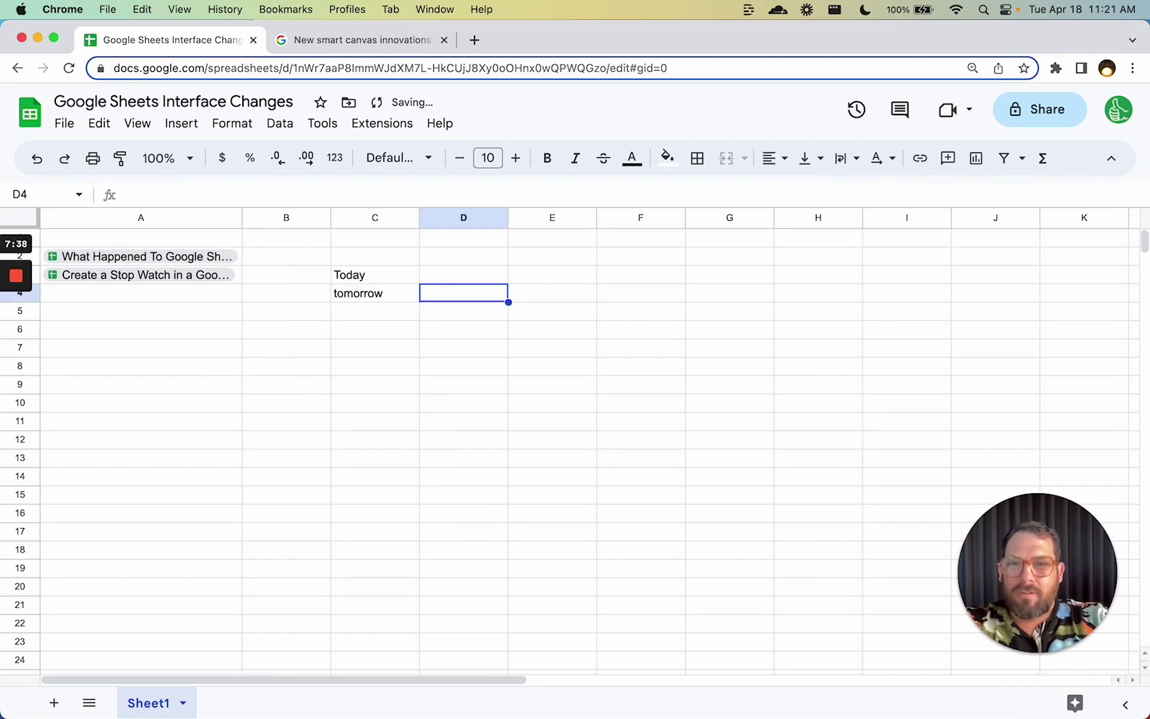
pyautogui.click(463, 274)
pyautogui.write('34')
pyautogui.press('Return')
pyautogui.write('34')
pyautogui.press('Return')
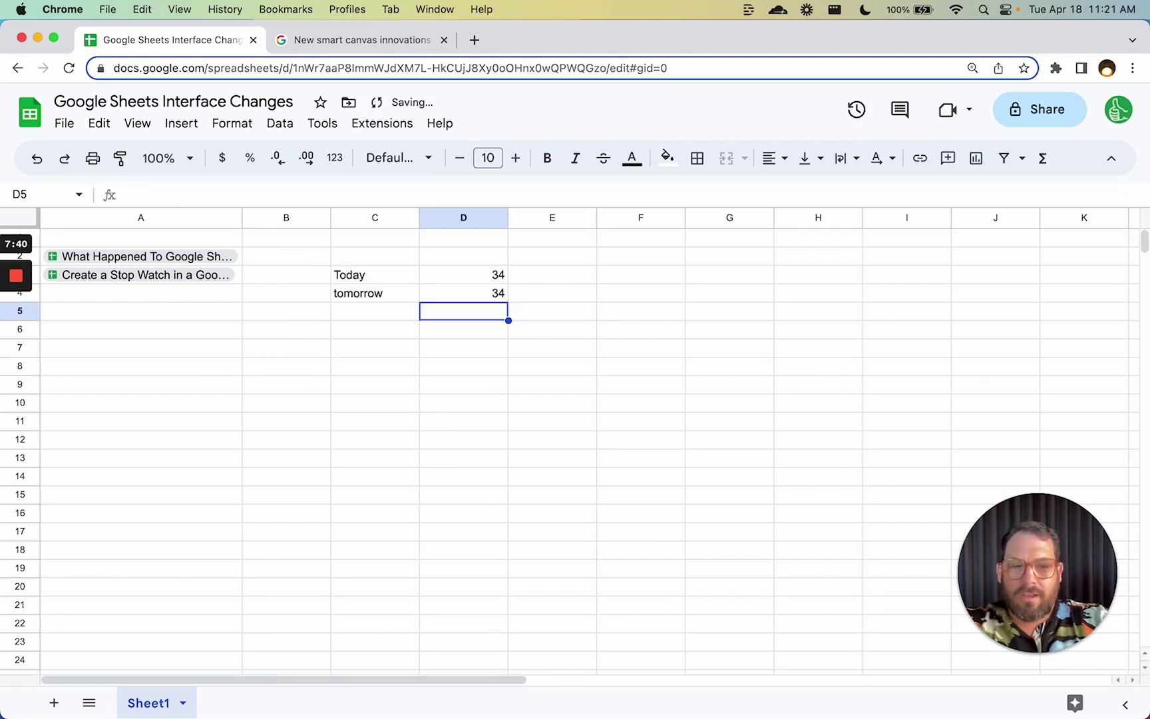
# Total D3:D4 in D5 with the suggested =SUM(D3:D4), giving 68.
pyautogui.write('=sum(')
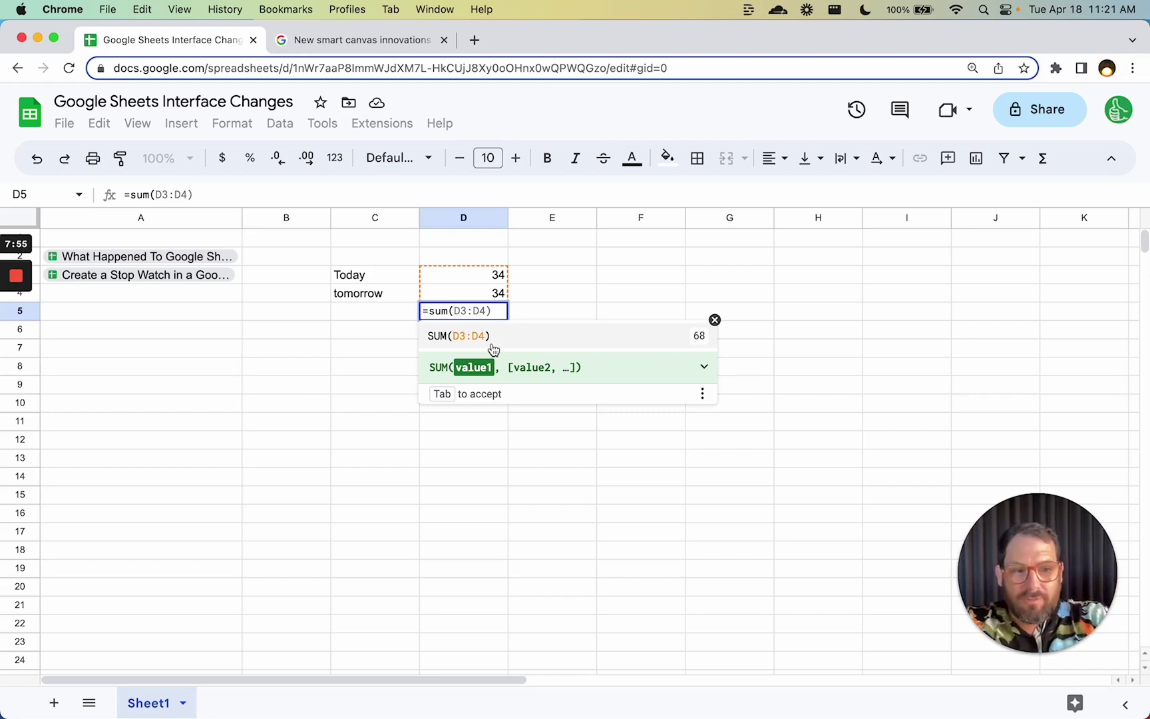
pyautogui.click(493, 349)
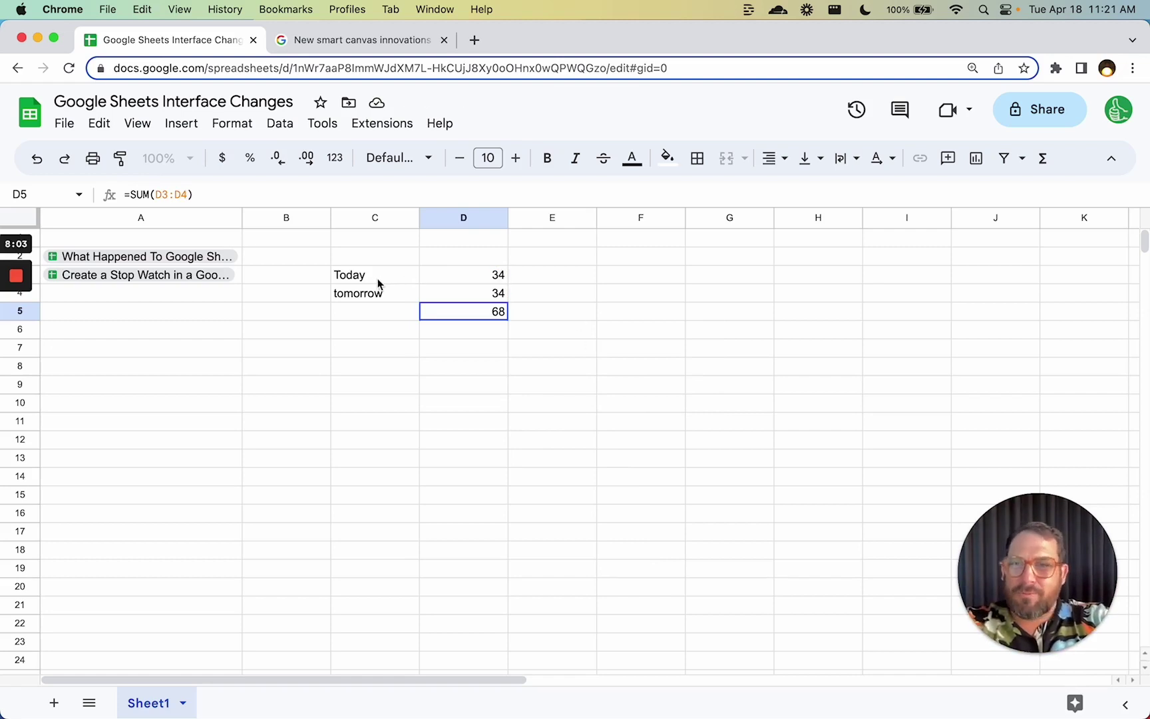
pyautogui.moveTo(466, 279); pyautogui.dragTo(462, 299)
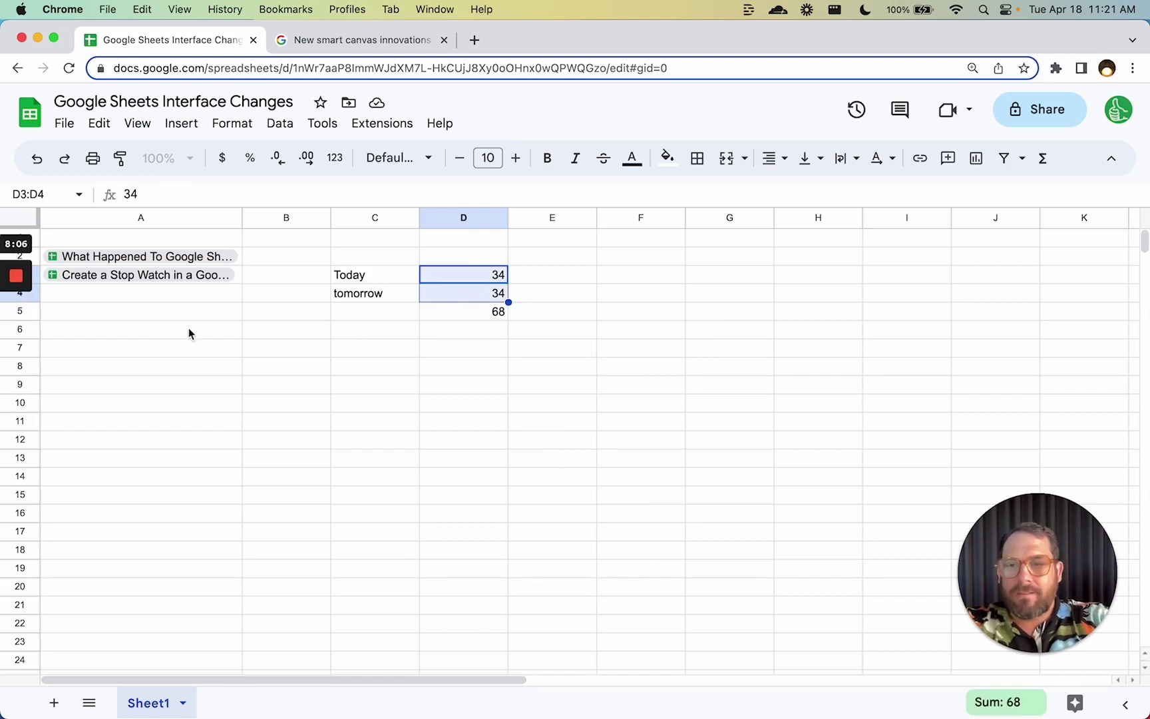
pyautogui.click(450, 314)
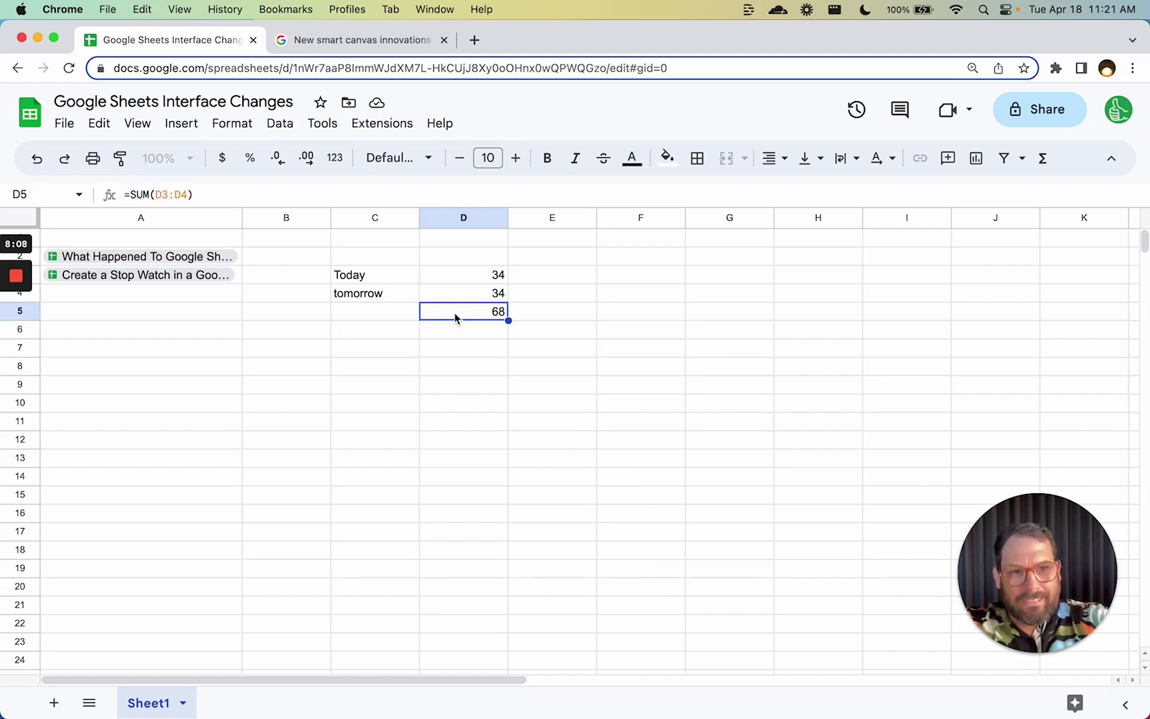
pyautogui.click(1058, 704)
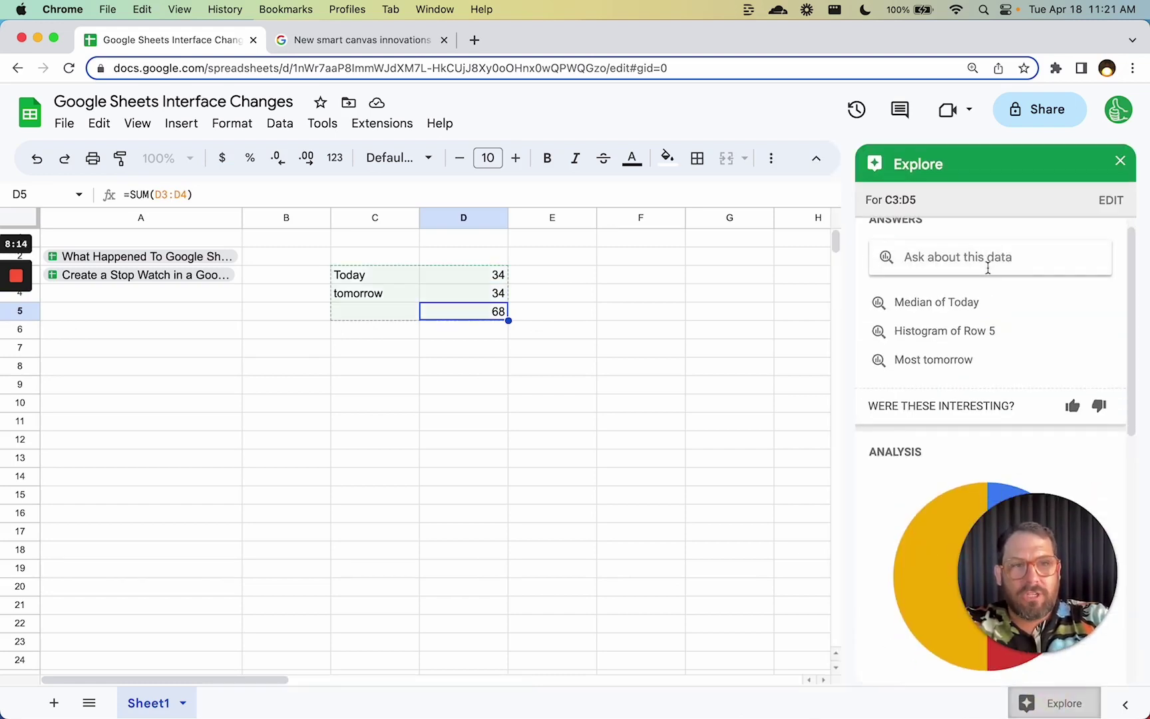
pyautogui.click(935, 276)
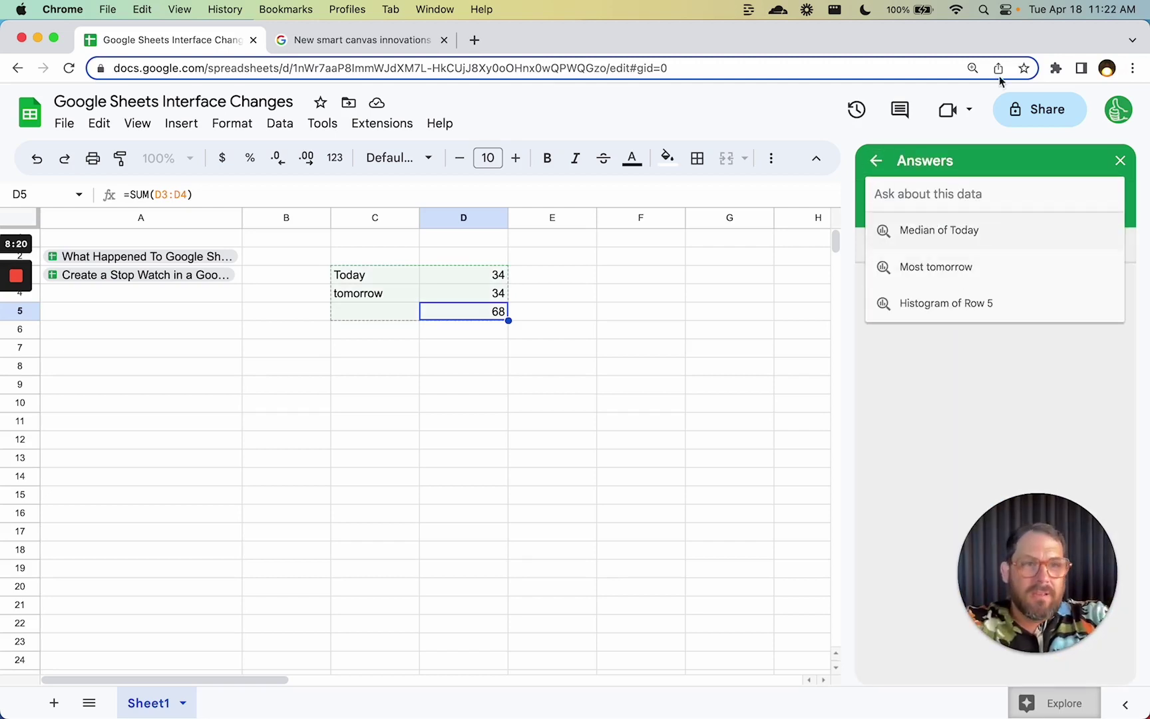
pyautogui.click(1120, 160)
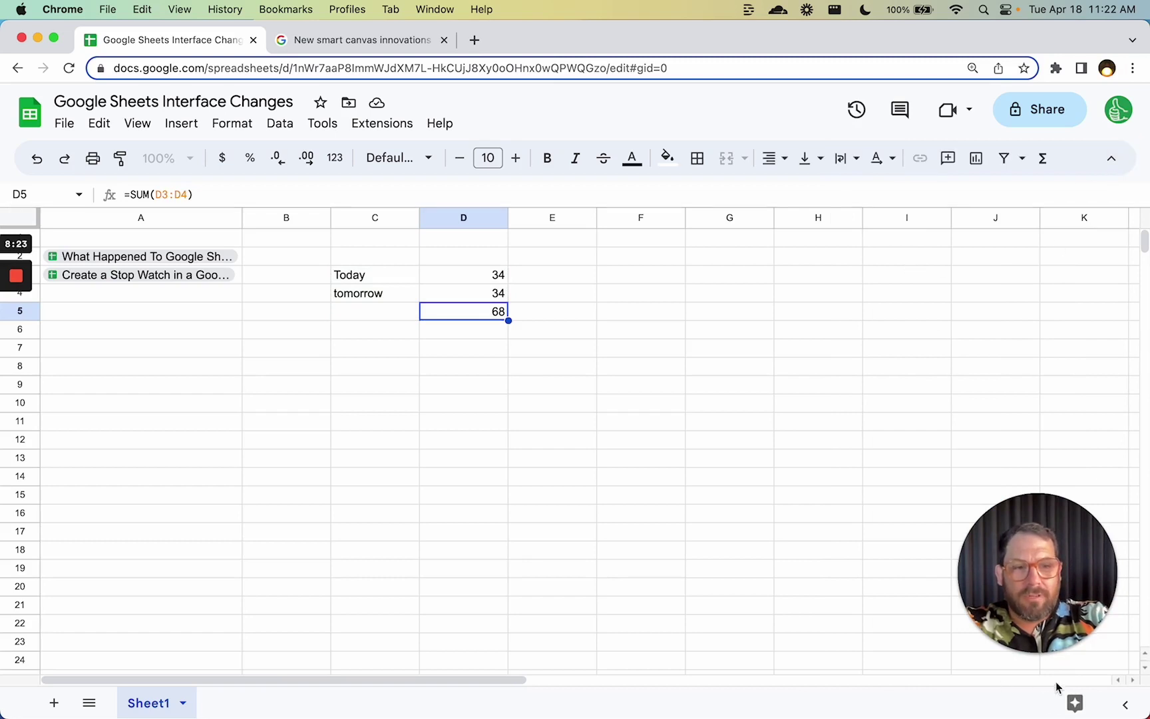
# Reopen Explore to see Histogram of Today, Average of Today and chart analysis for C3:D5.
pyautogui.click(1073, 702)
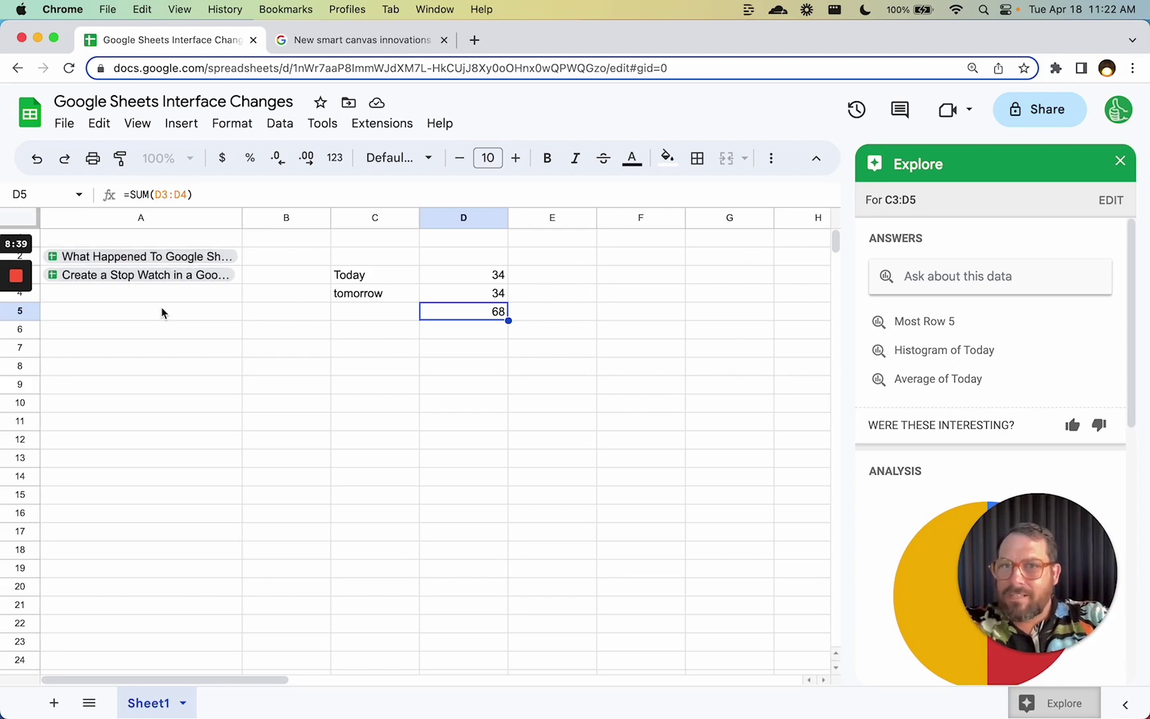
pyautogui.click(183, 299)
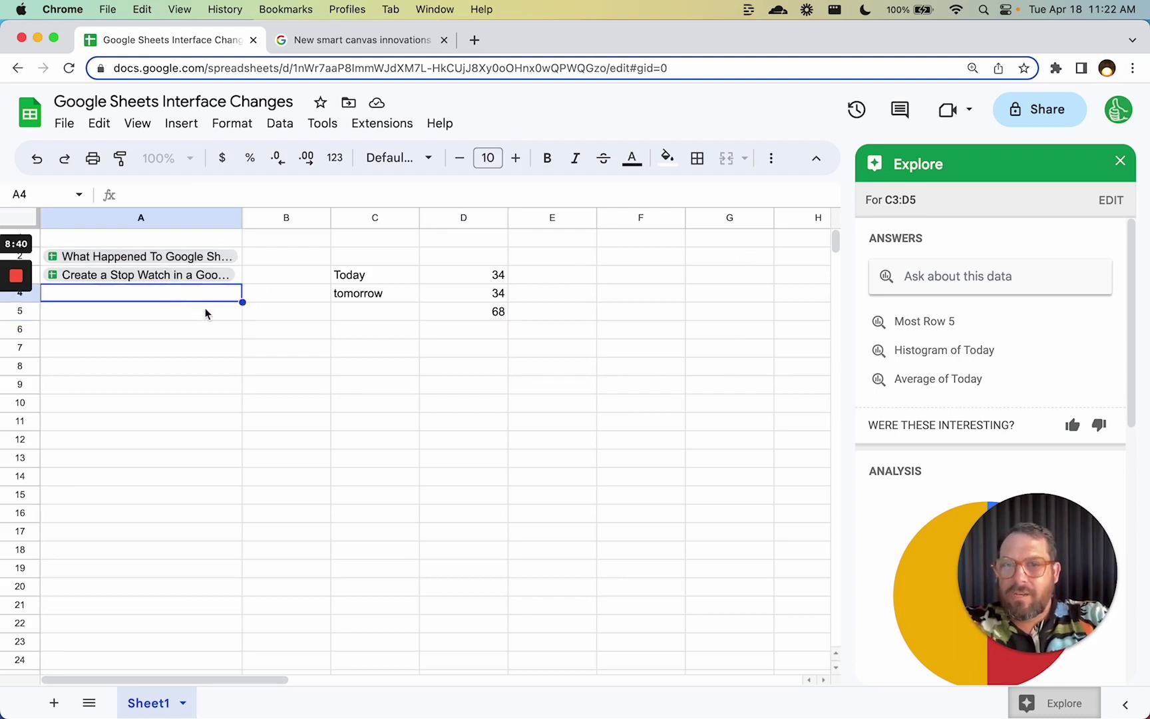
pyautogui.click(225, 260)
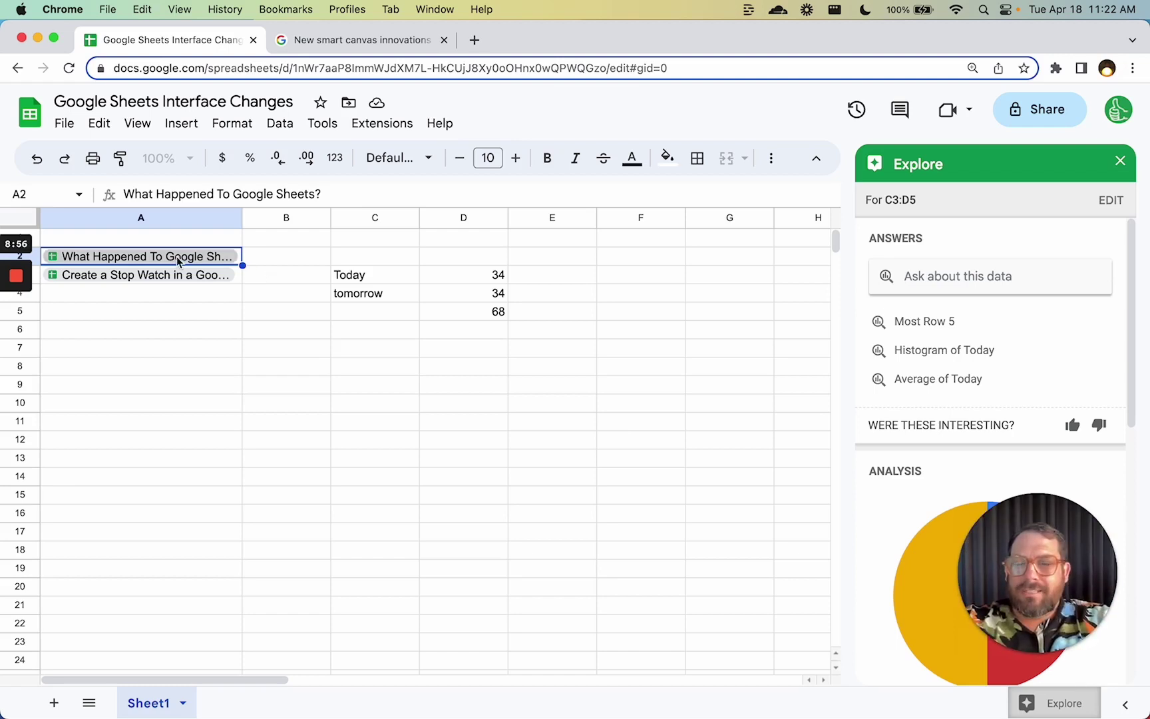
# Widen column A so the What Happened To Google Sheets? and stopwatch chip titles show fully.
pyautogui.moveTo(178, 261)
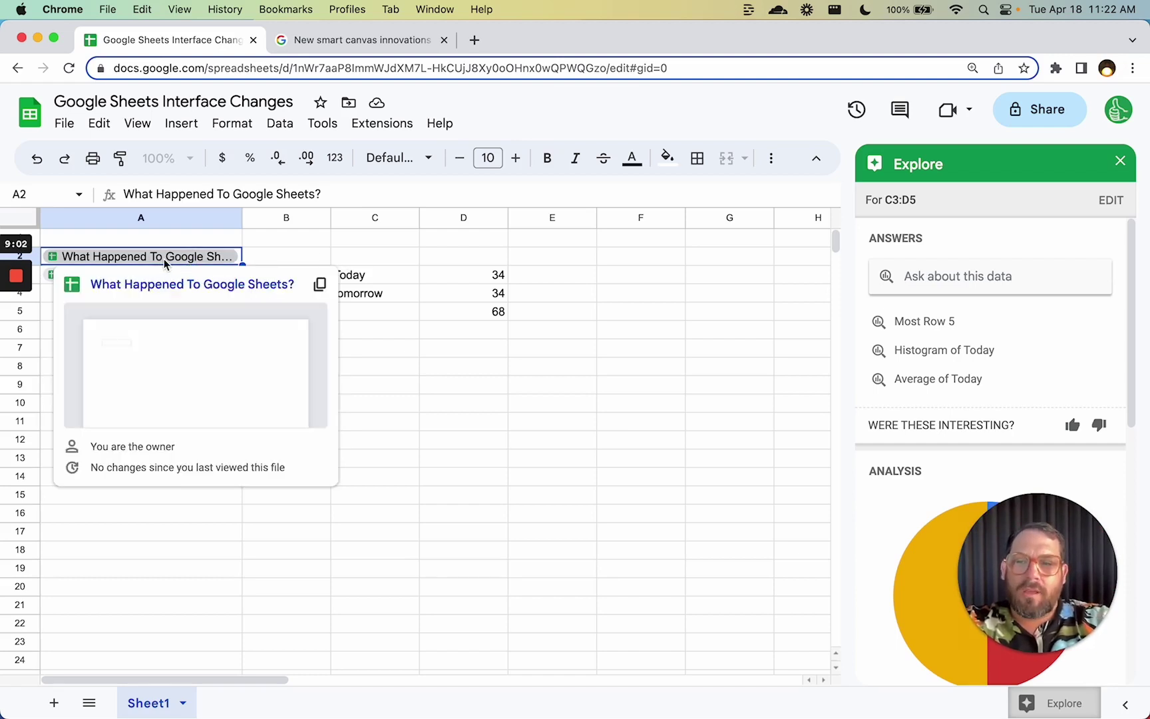
pyautogui.moveTo(241, 218); pyautogui.dragTo(566, 222)
pyautogui.moveTo(397, 271)
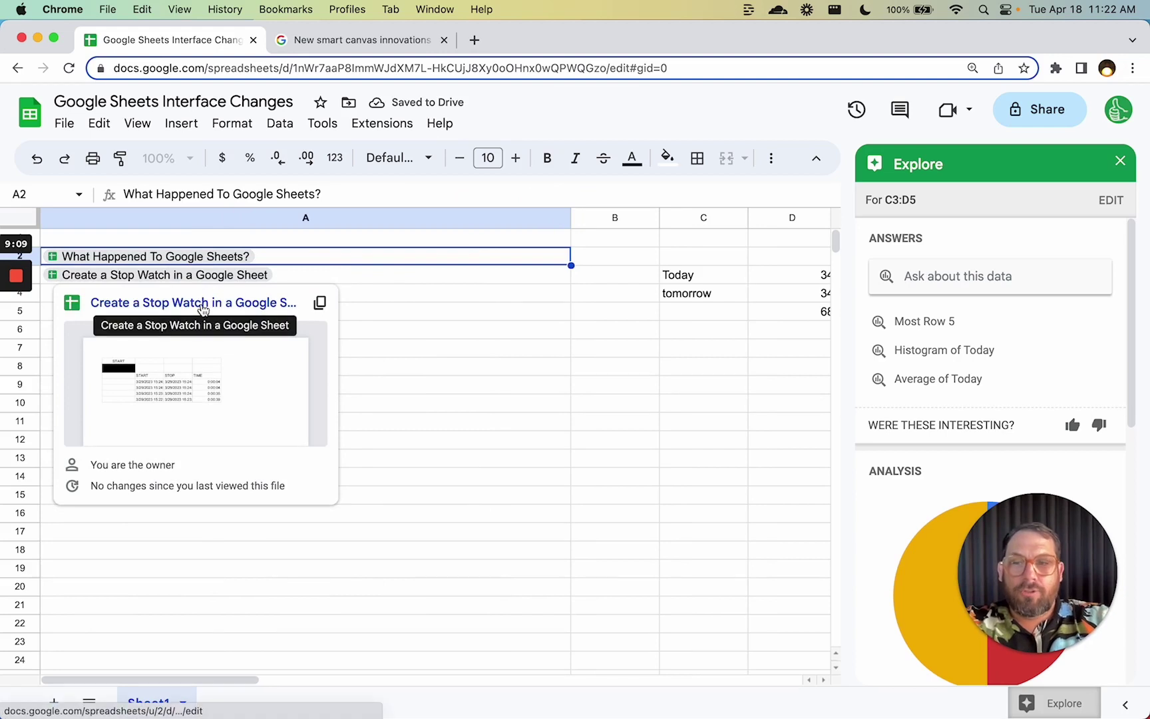
pyautogui.moveTo(208, 263)
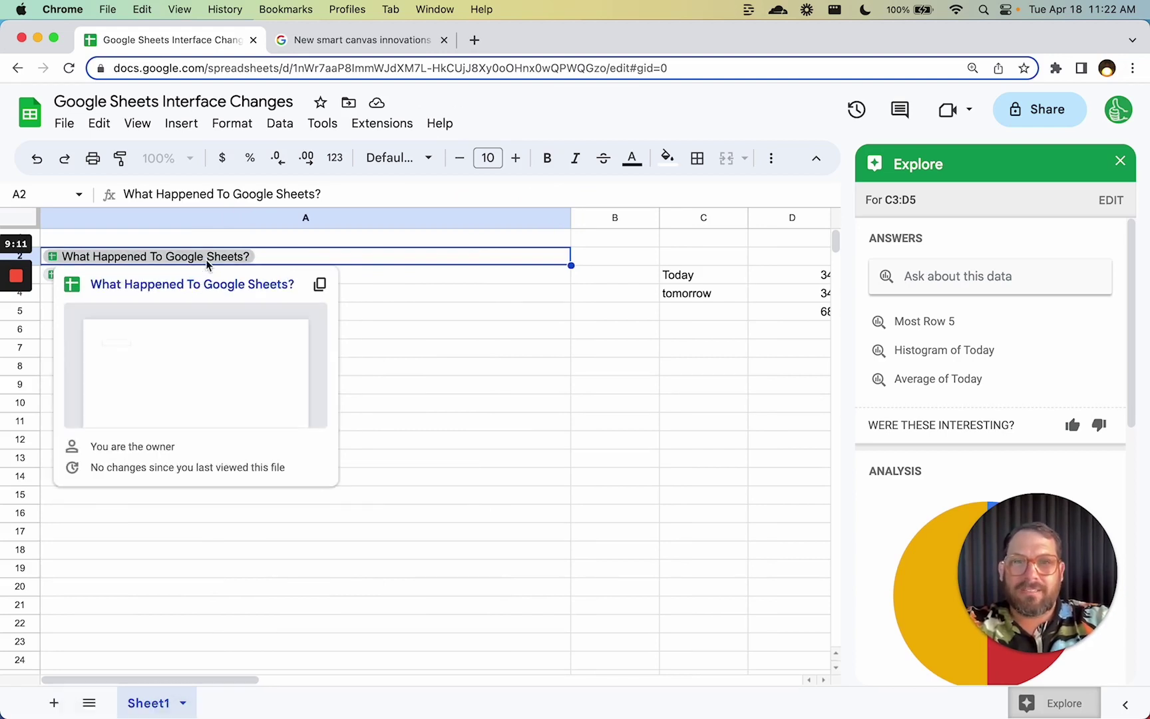
# Close the Explore panel, skim the smart canvas blog article, and dismiss the cell Smart chips menu.
pyautogui.click(1120, 161)
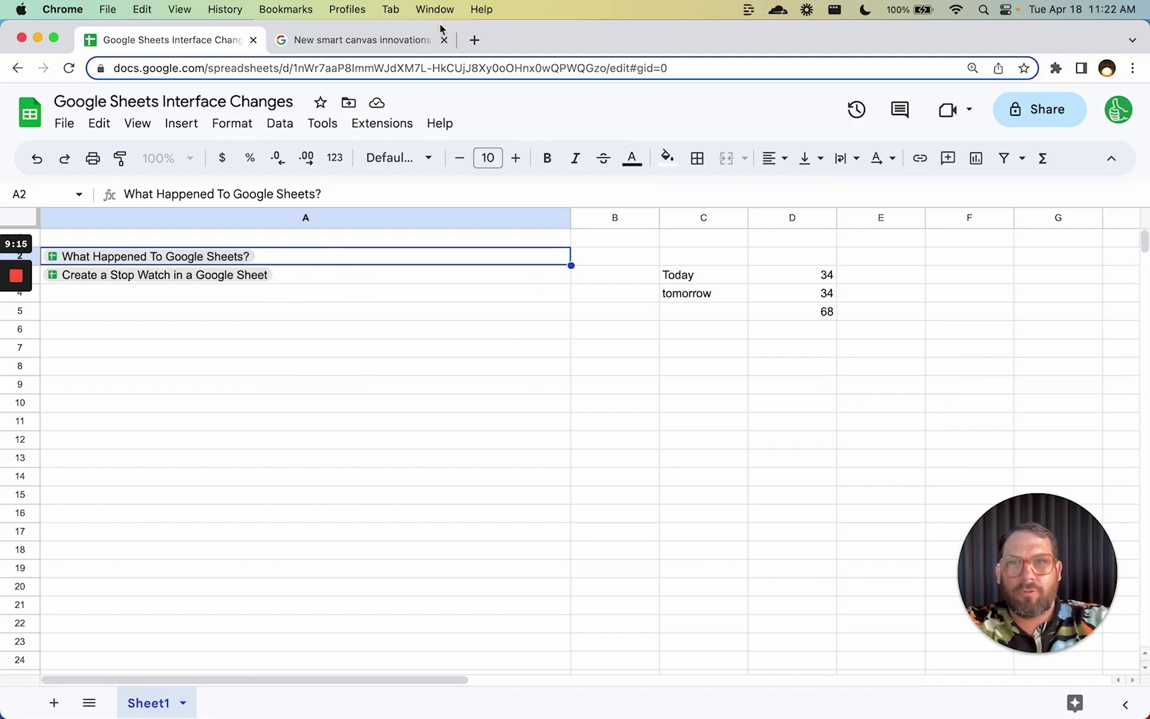
pyautogui.click(358, 44)
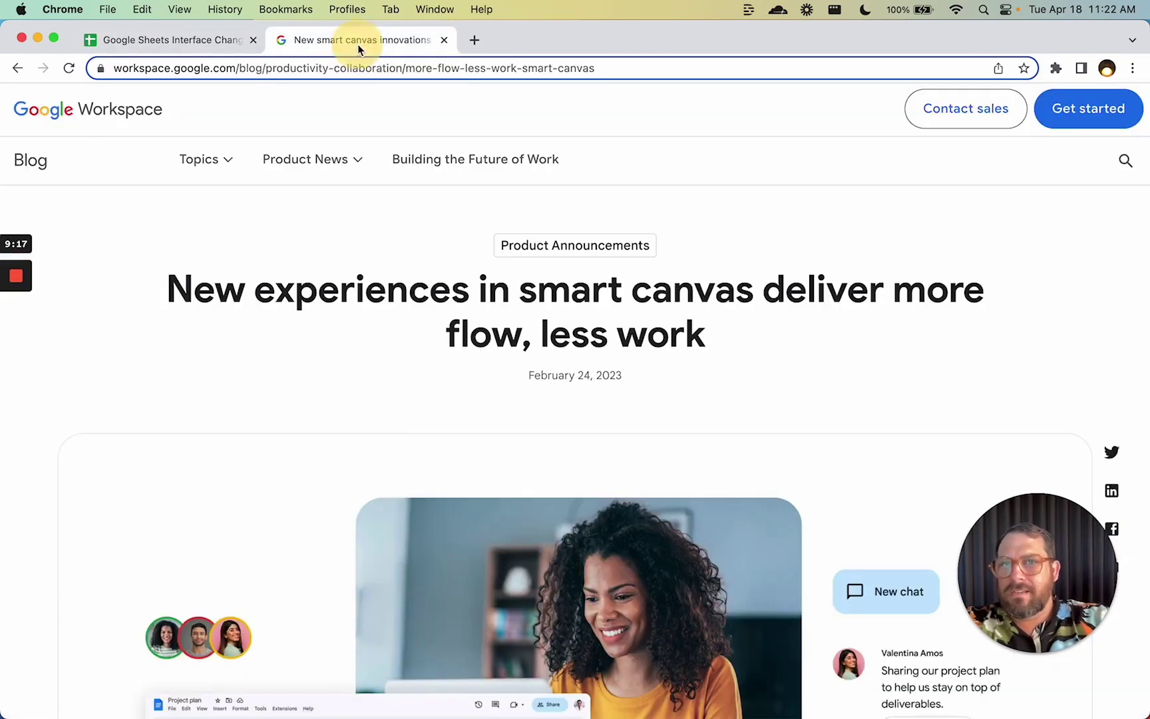
pyautogui.scroll(-10, 398, 426)
pyautogui.scroll(-5, 398, 426)
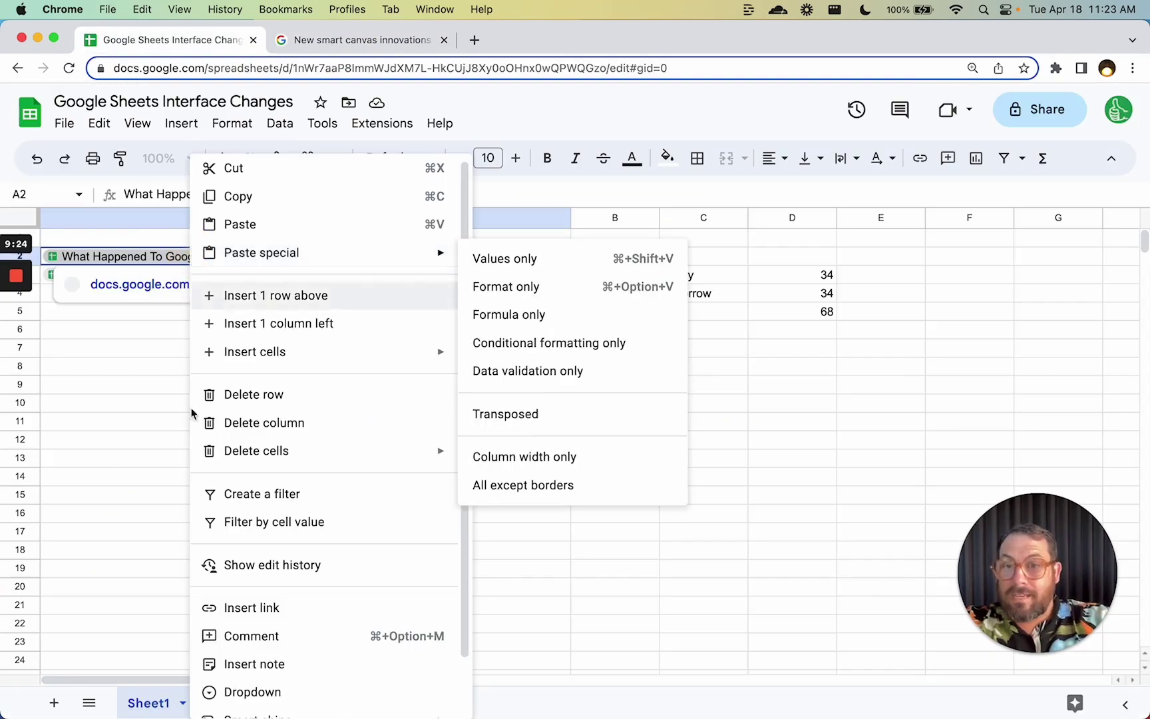
pyautogui.scroll(-3, 269, 563)
pyautogui.moveTo(279, 658)
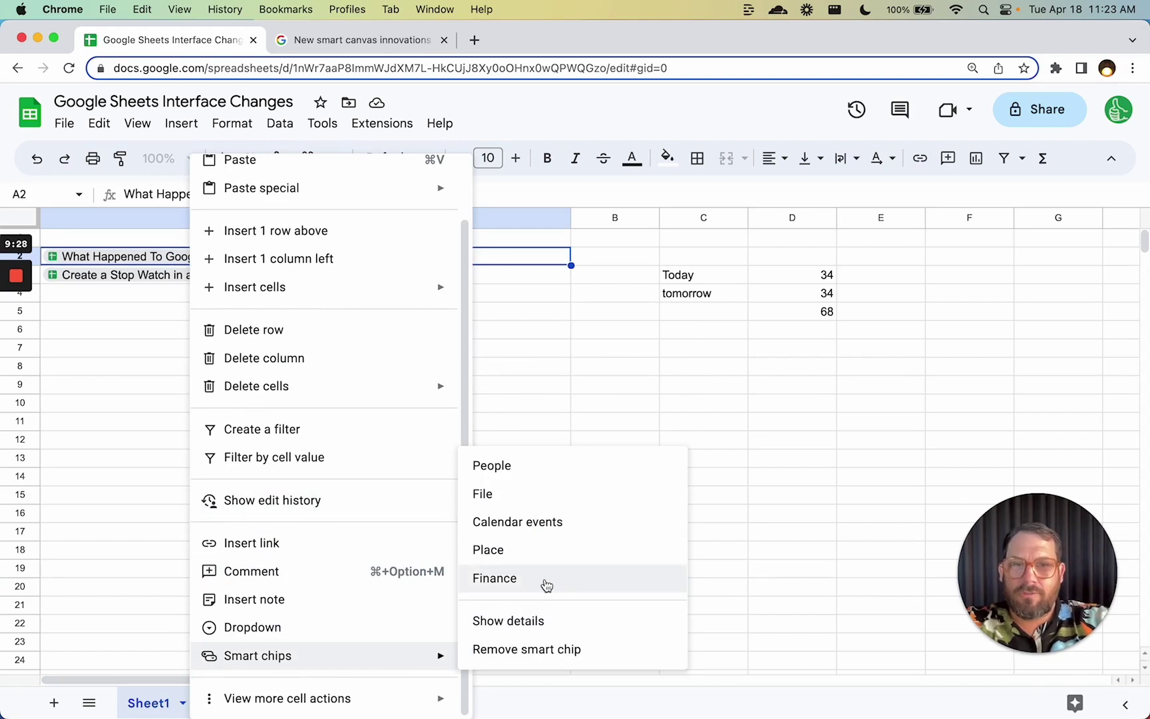
pyautogui.click(601, 317)
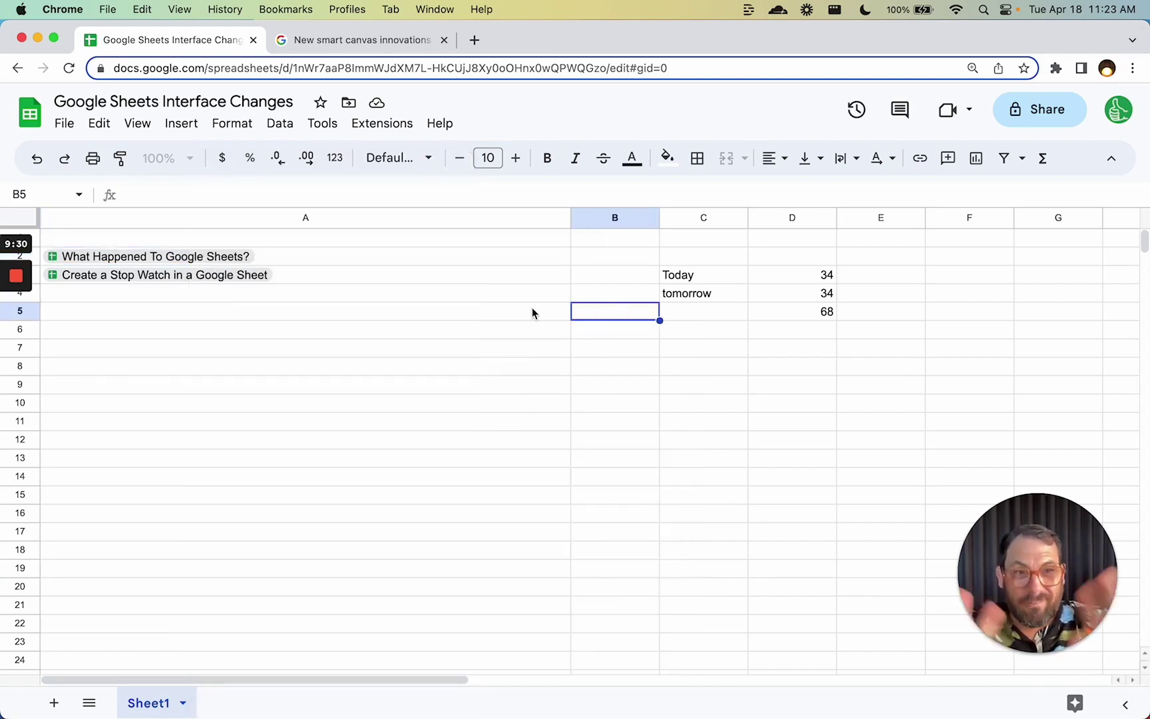
pyautogui.moveTo(377, 292); pyautogui.dragTo(782, 573)
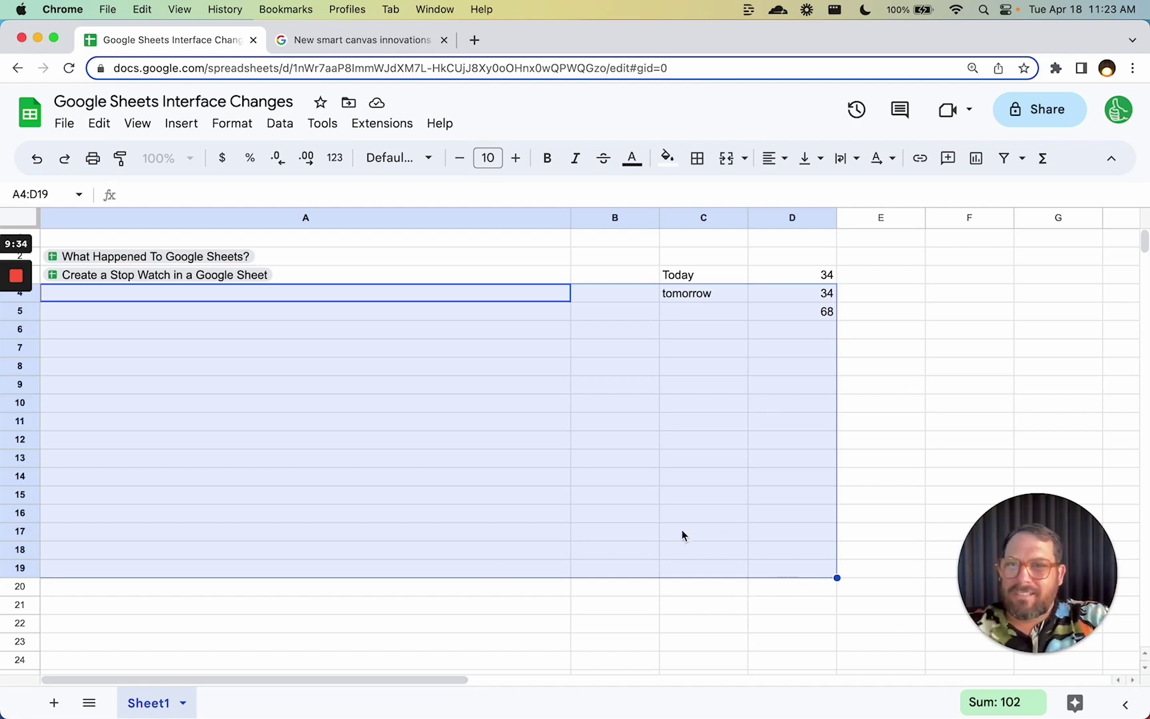
pyautogui.click(319, 212)
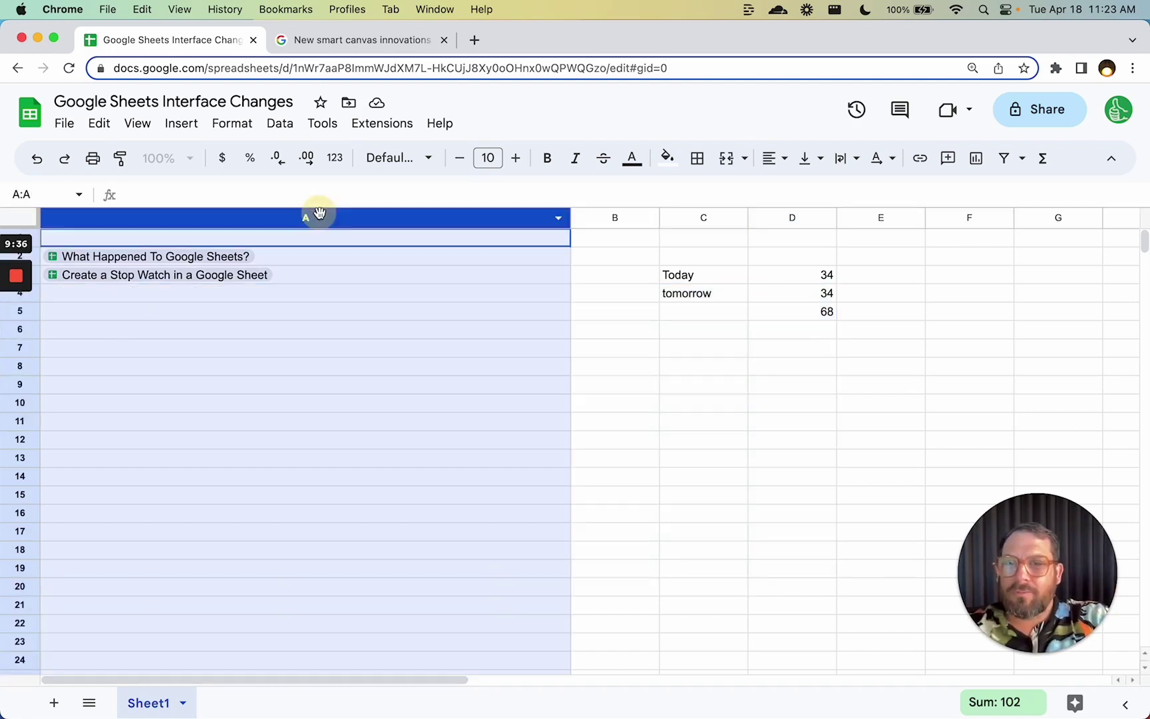
pyautogui.click(700, 239)
pyautogui.click(706, 218)
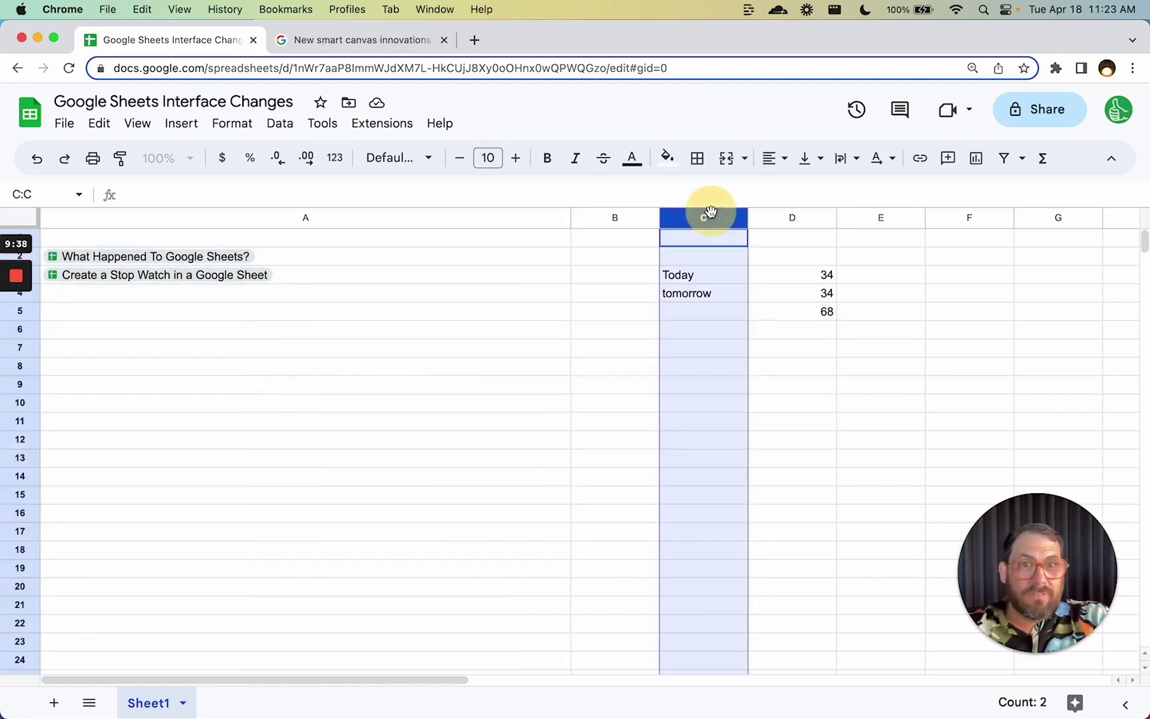
pyautogui.click(677, 296)
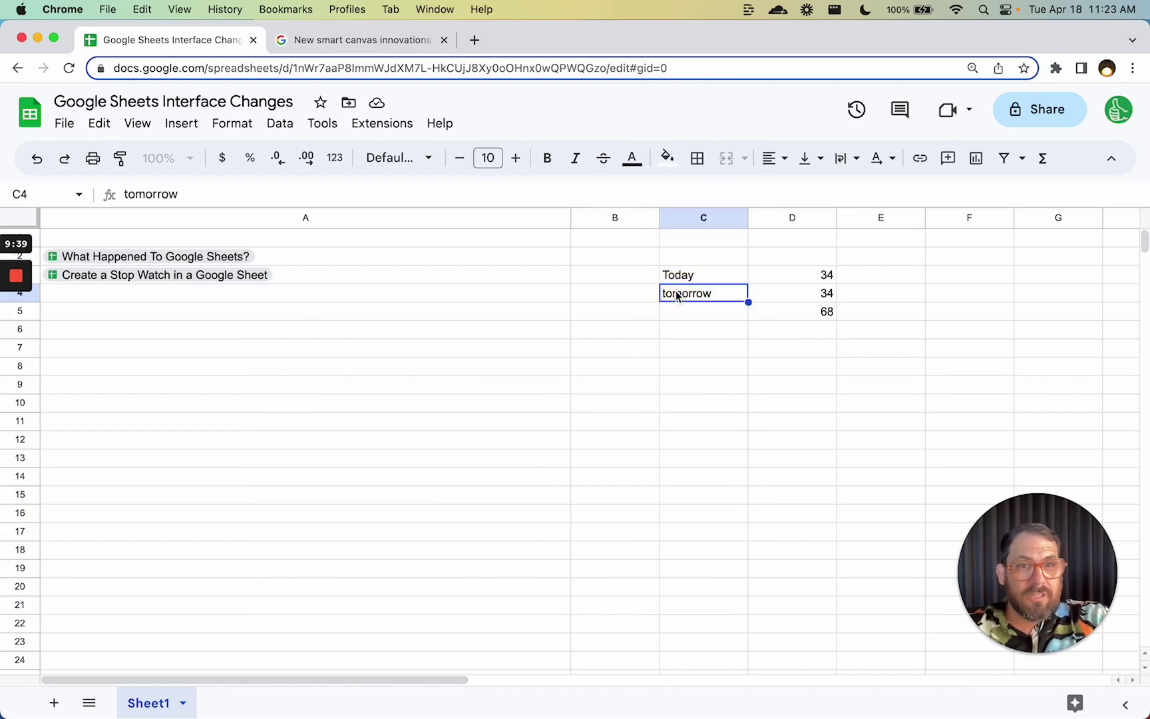
pyautogui.click(605, 300)
pyautogui.click(464, 297)
pyautogui.click(712, 347)
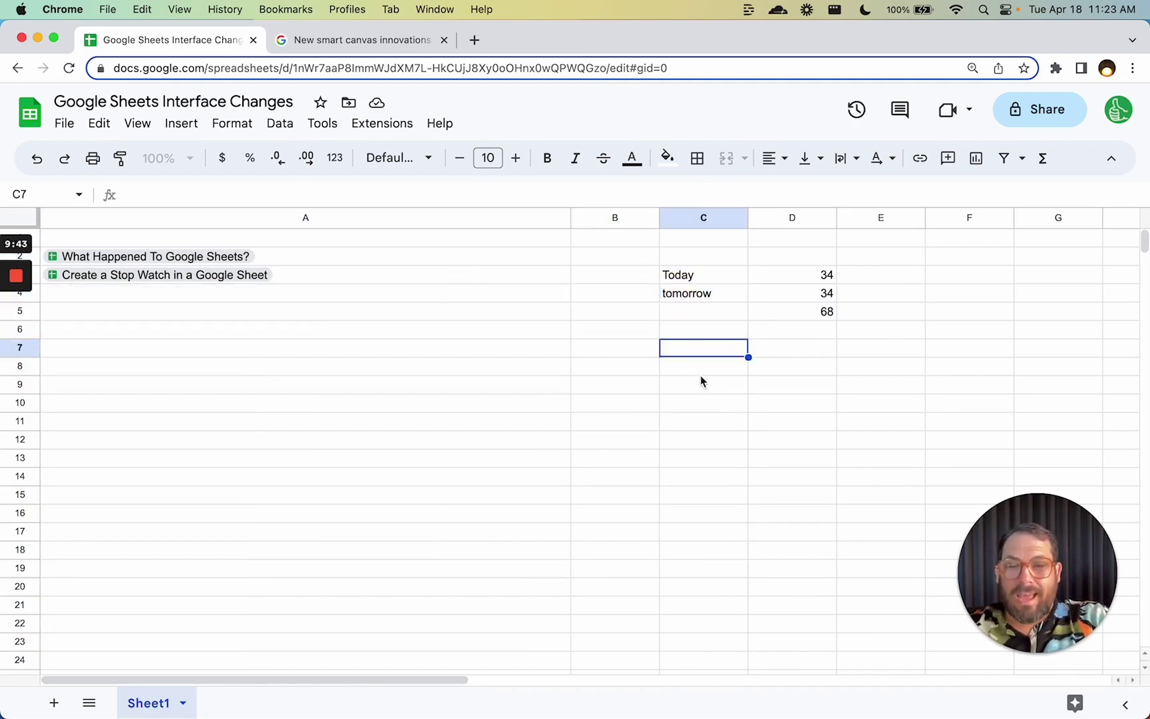
pyautogui.moveTo(484, 280); pyautogui.dragTo(769, 485)
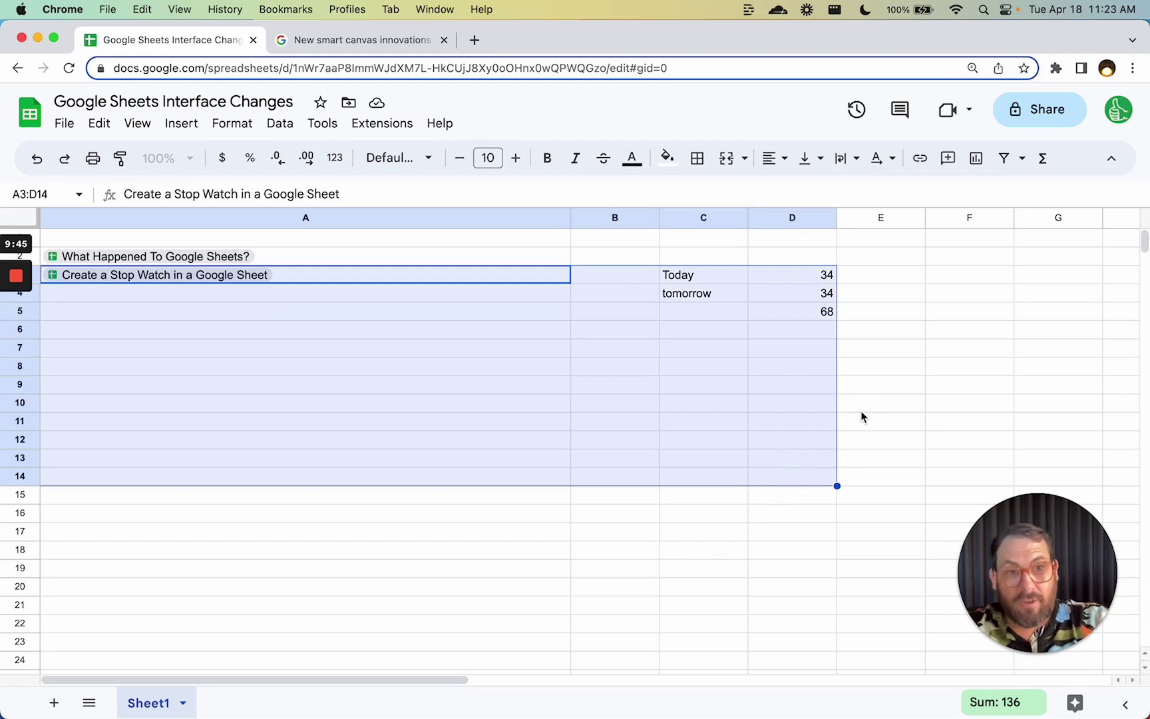
pyautogui.click(871, 329)
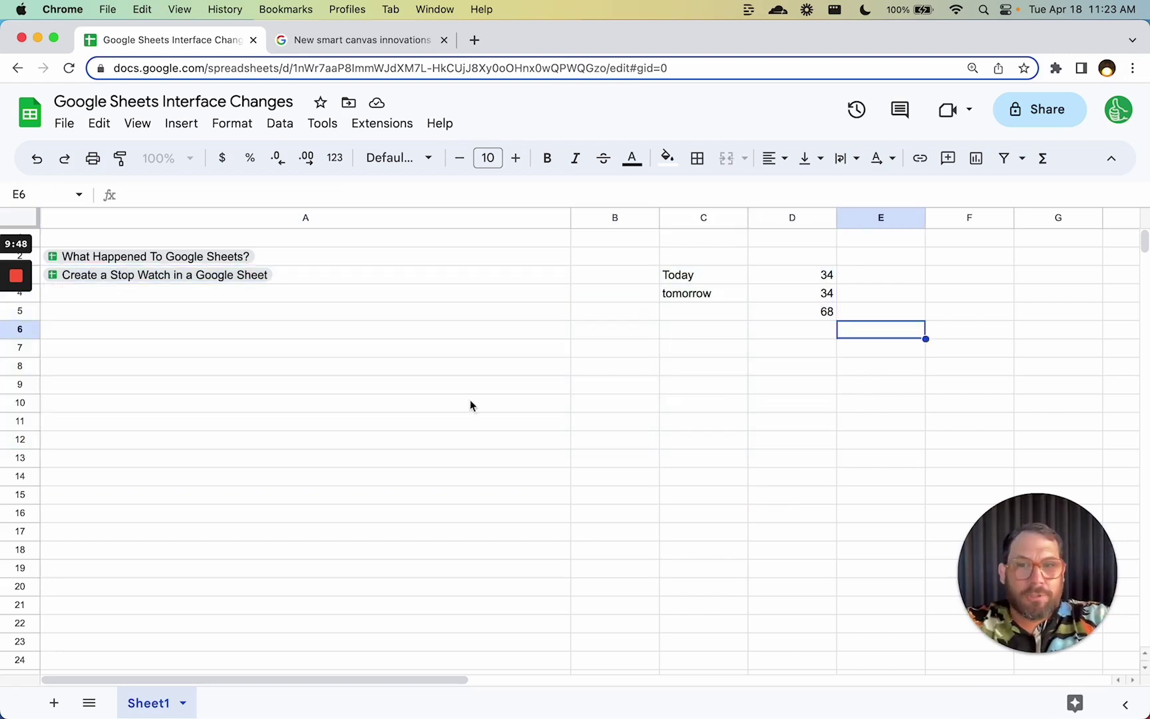
pyautogui.moveTo(405, 385); pyautogui.dragTo(554, 474)
pyautogui.click(400, 158)
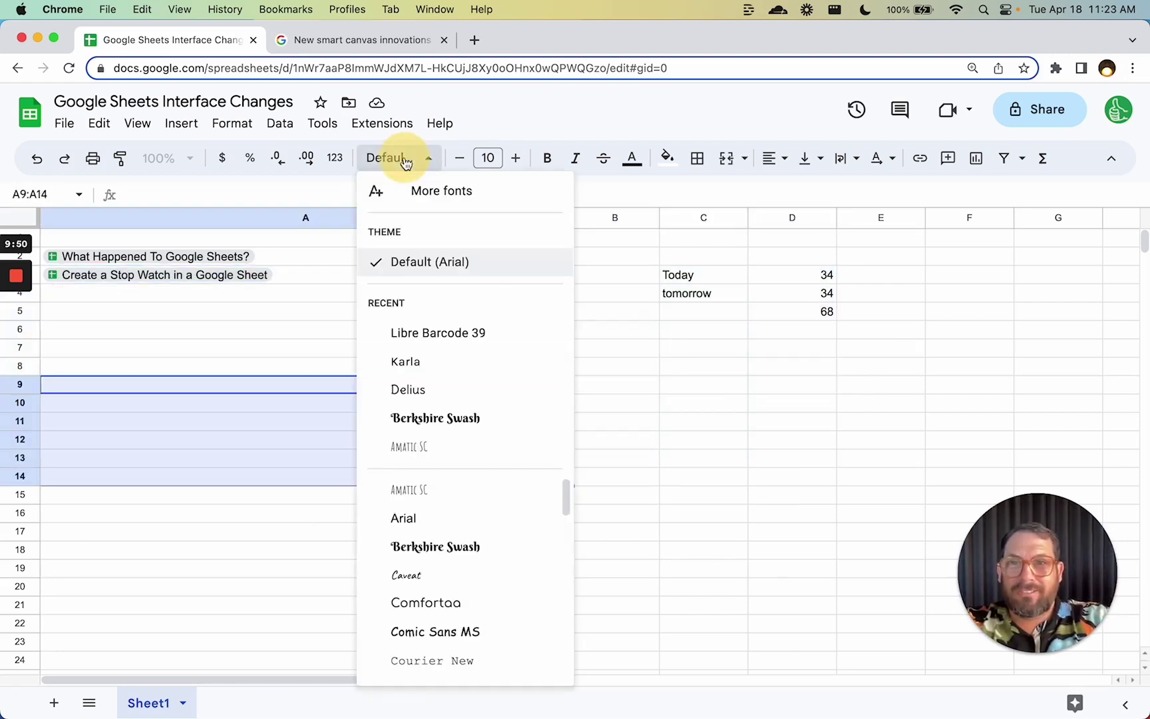
pyautogui.click(306, 347)
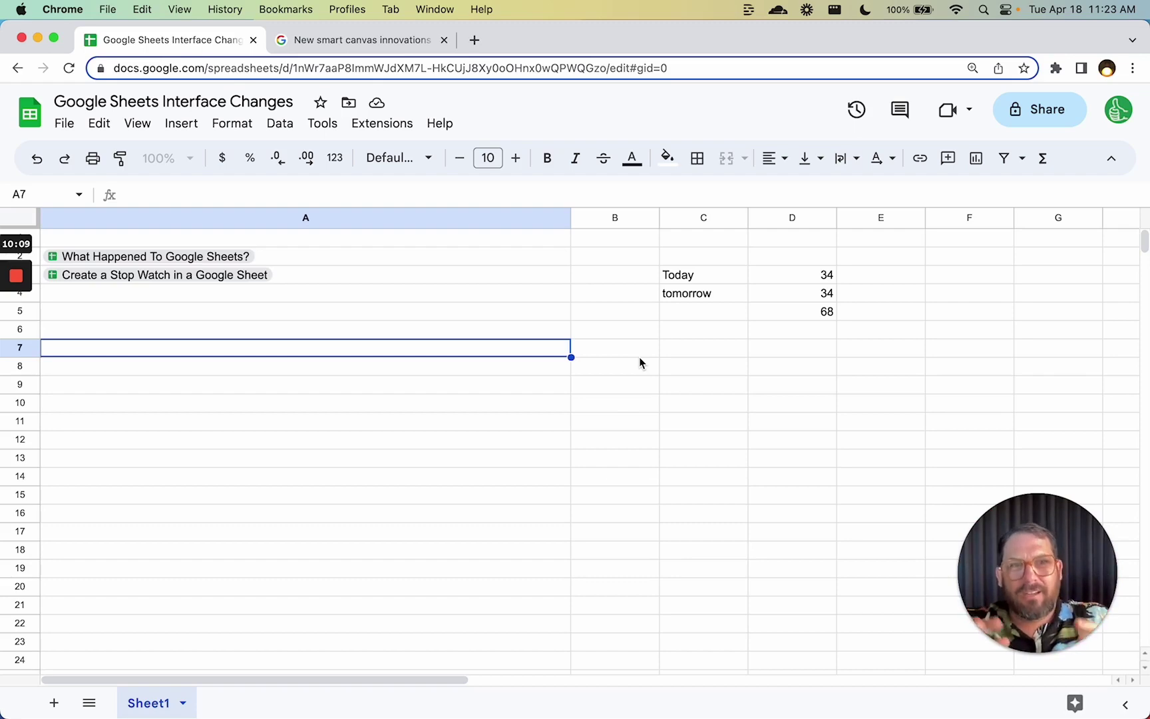
# Create a new blank Google Doc in a new tab via doc.new.
pyautogui.press('super+t')
pyautogui.write('doc.new/23')
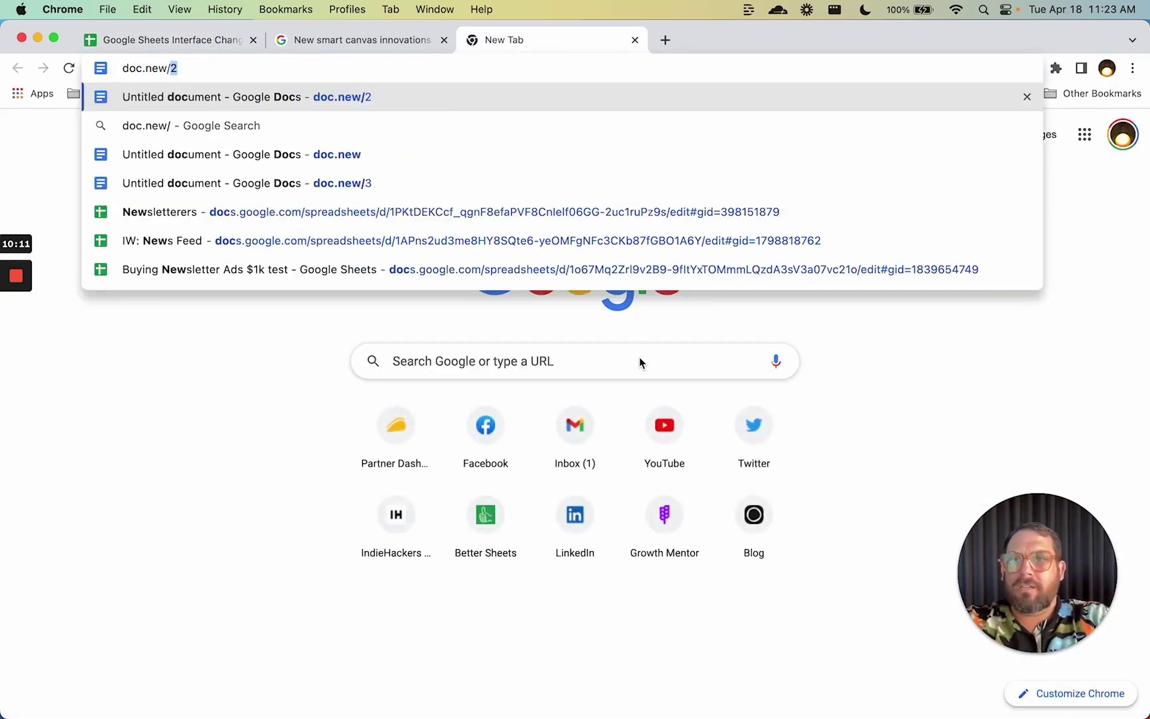
pyautogui.press('Return')
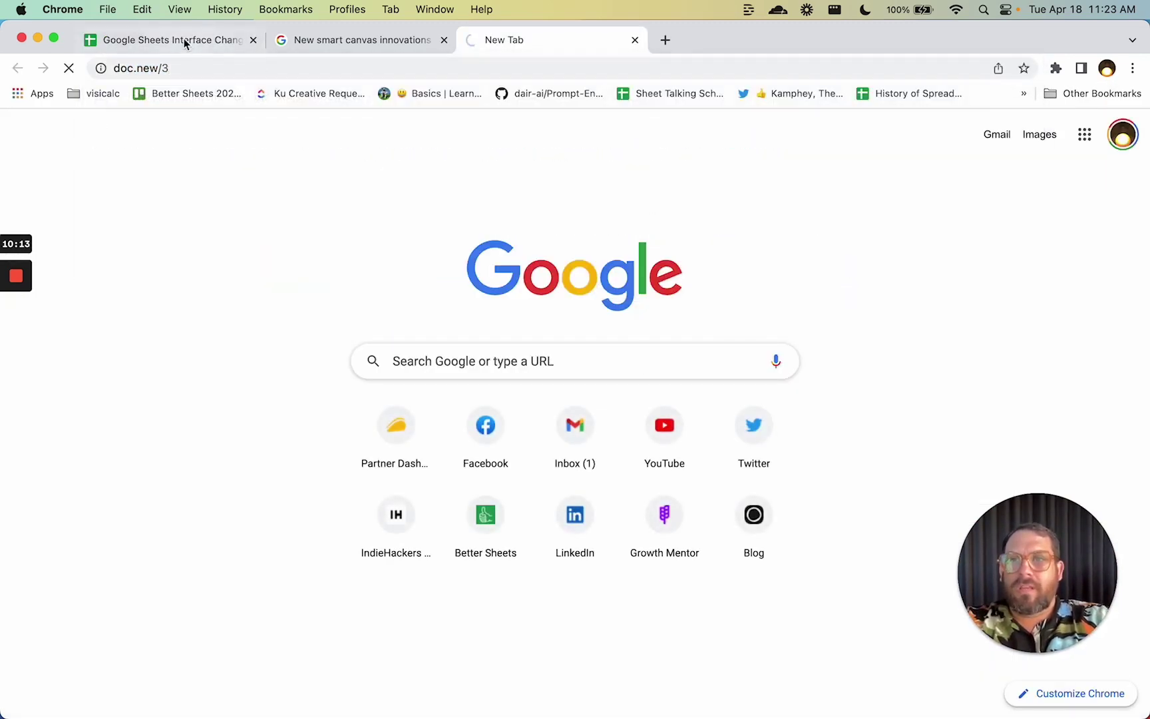
# Switch between the Untitled document and the spreadsheet tabs, ending on the spreadsheet.
pyautogui.click(183, 40)
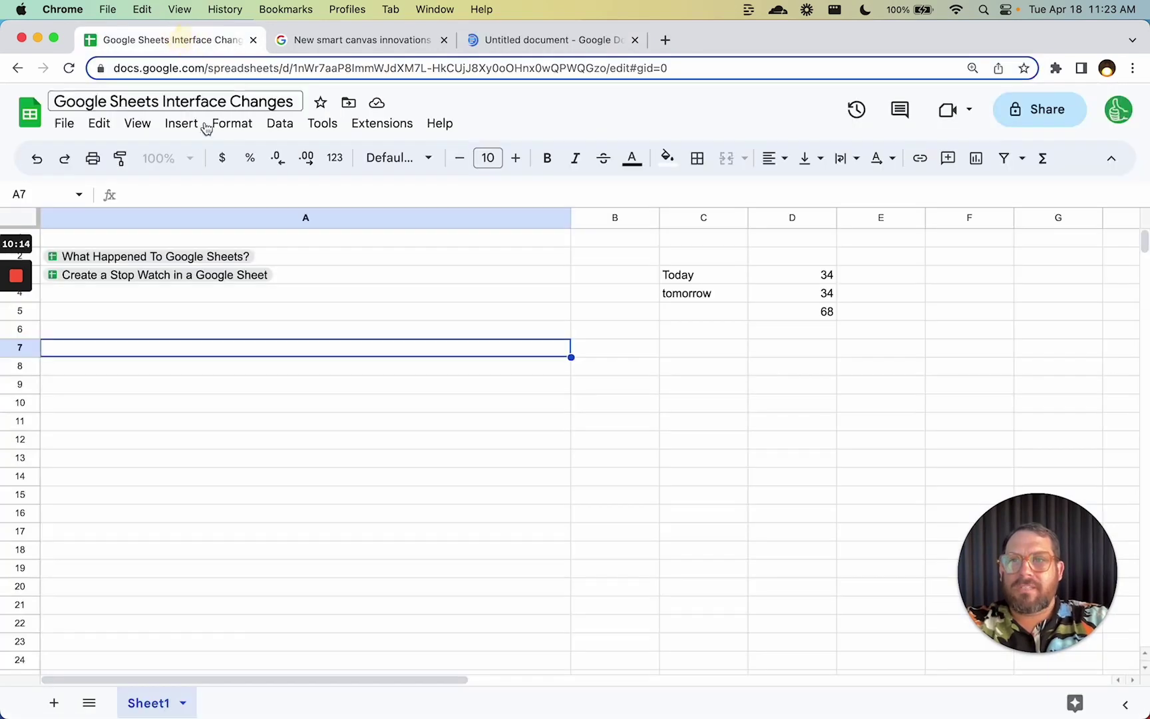
pyautogui.click(573, 33)
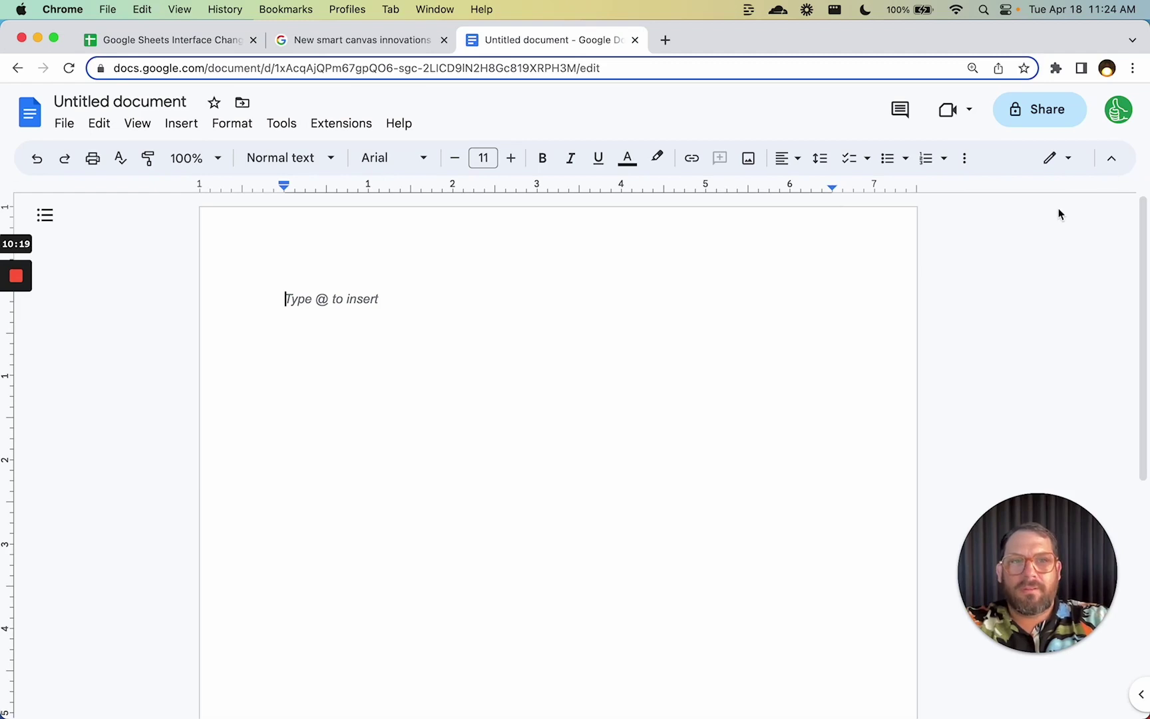
pyautogui.click(224, 45)
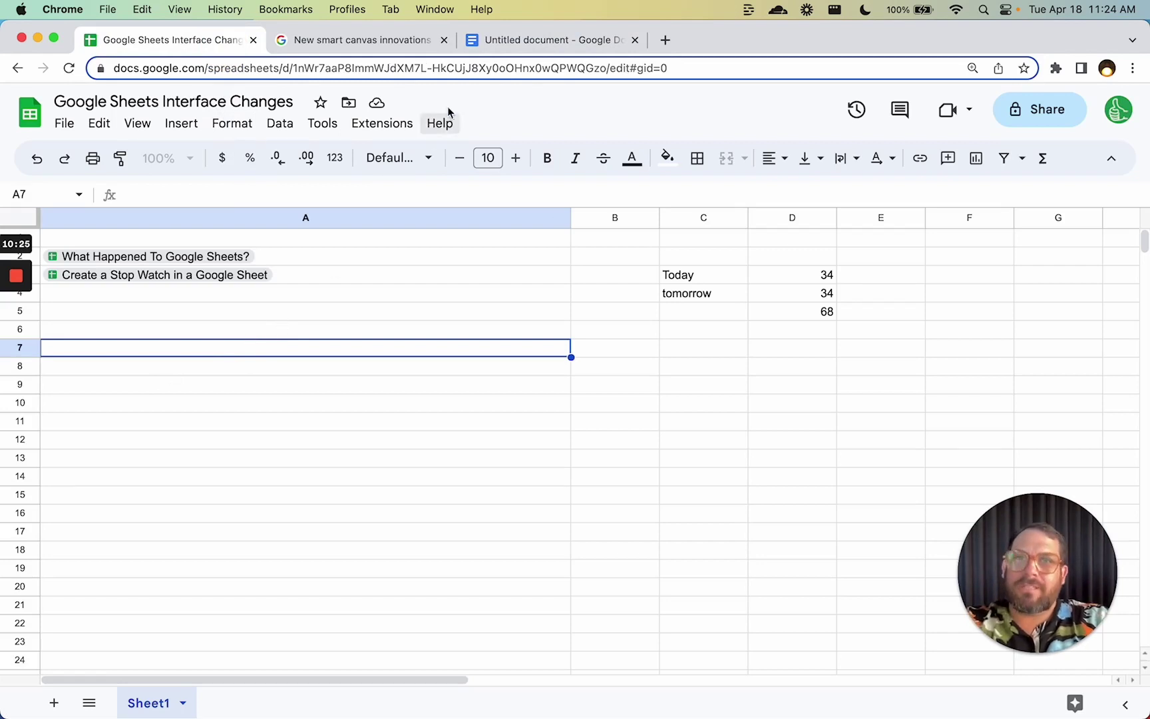
pyautogui.click(549, 41)
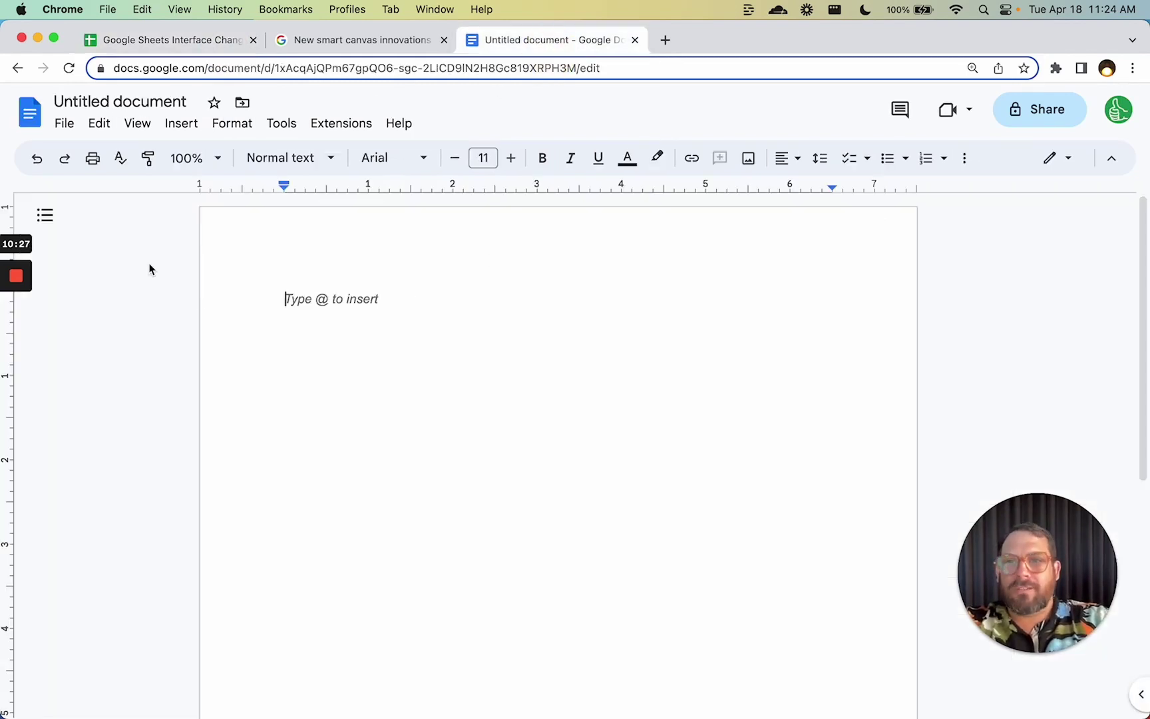
pyautogui.click(193, 42)
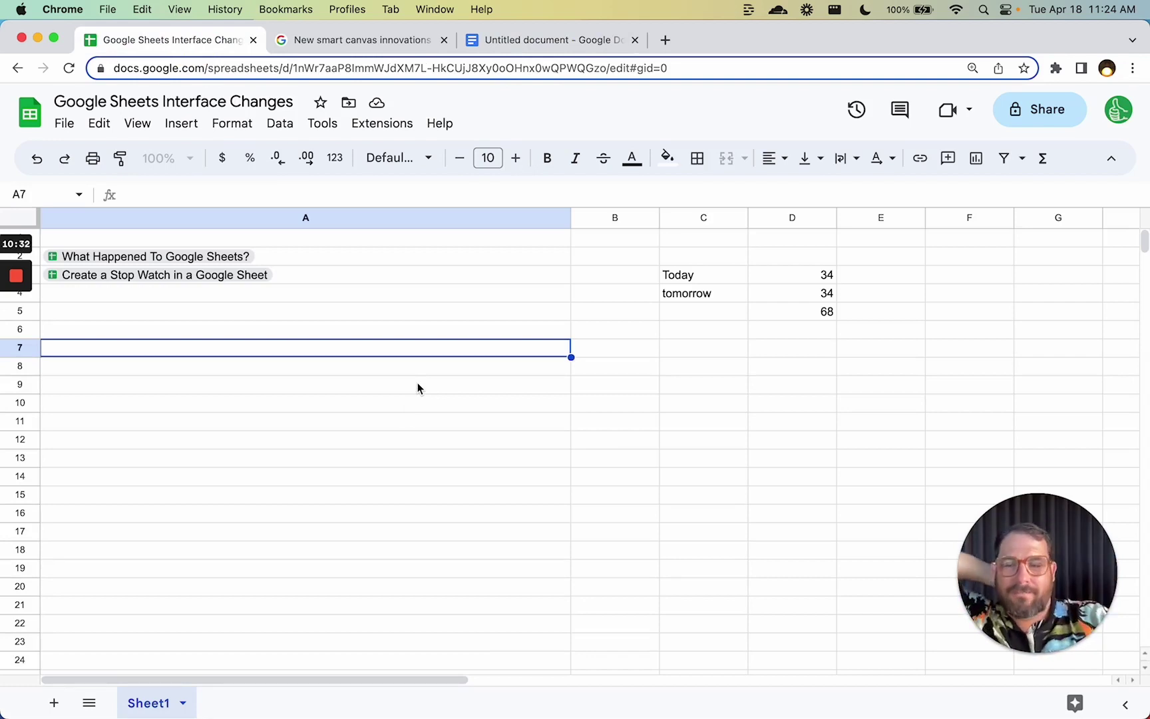
# Delete the Today/tomorrow block in C3:D6 and preview the A2 file chip.
pyautogui.moveTo(709, 280); pyautogui.dragTo(807, 329)
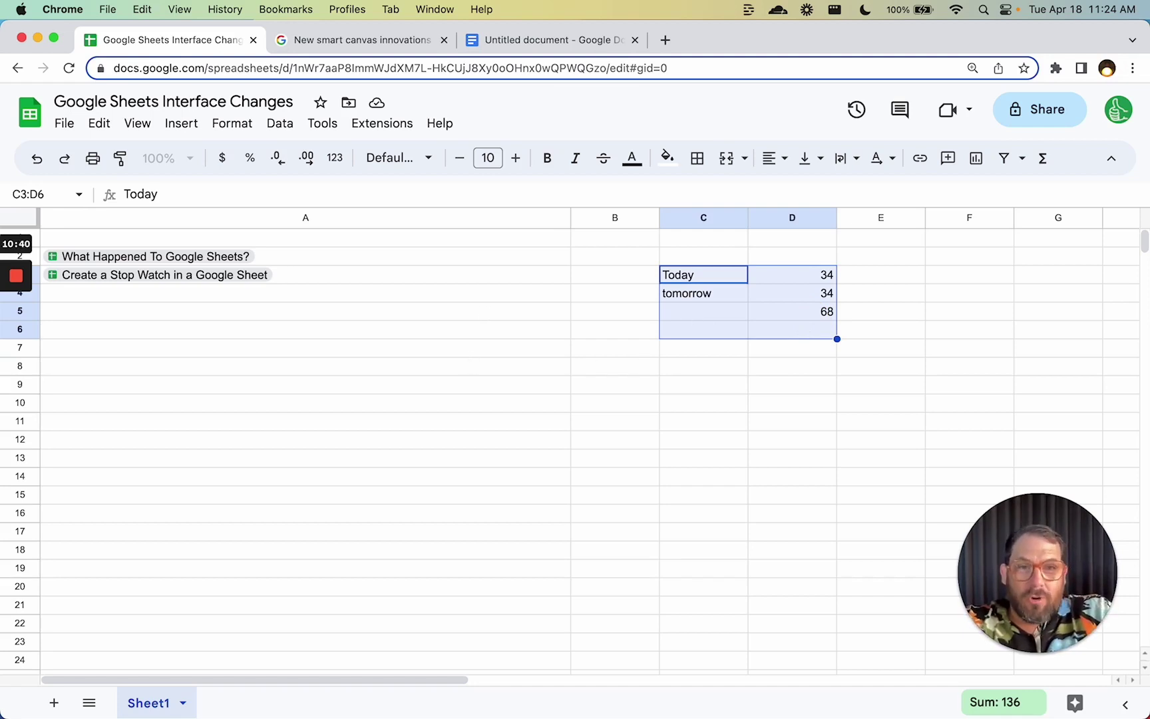
pyautogui.press('Delete')
pyautogui.click(198, 256)
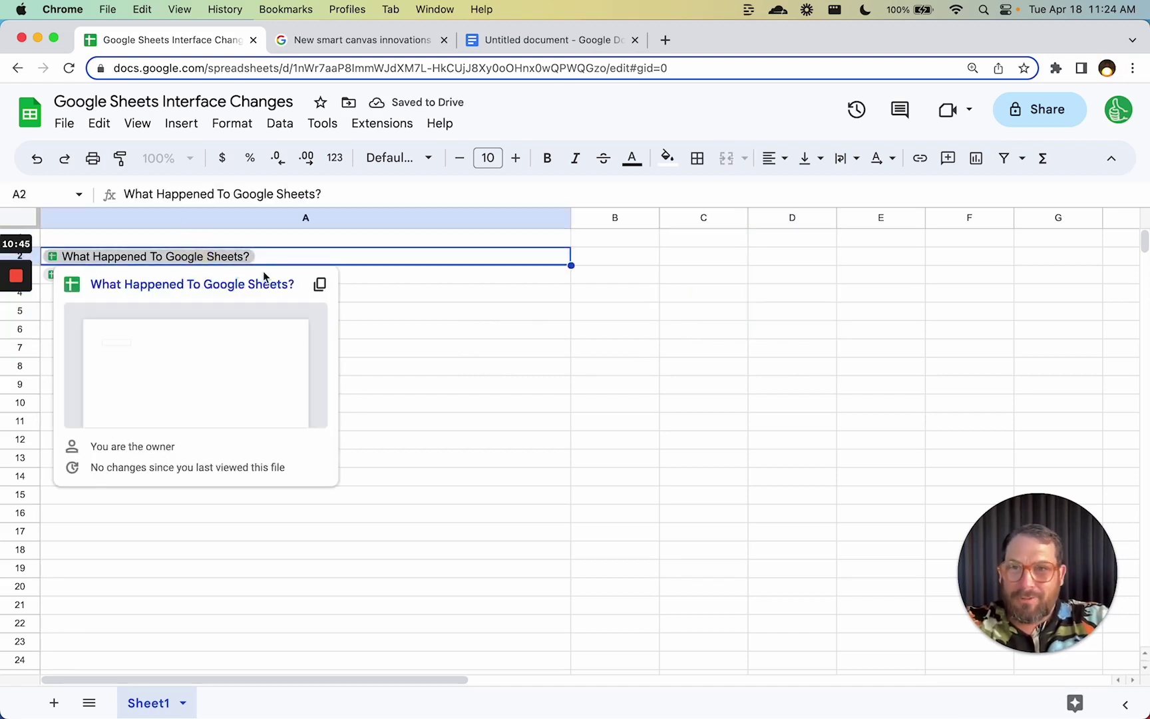
# Start an =importrange formula in A6, then cancel it.
pyautogui.click(388, 329)
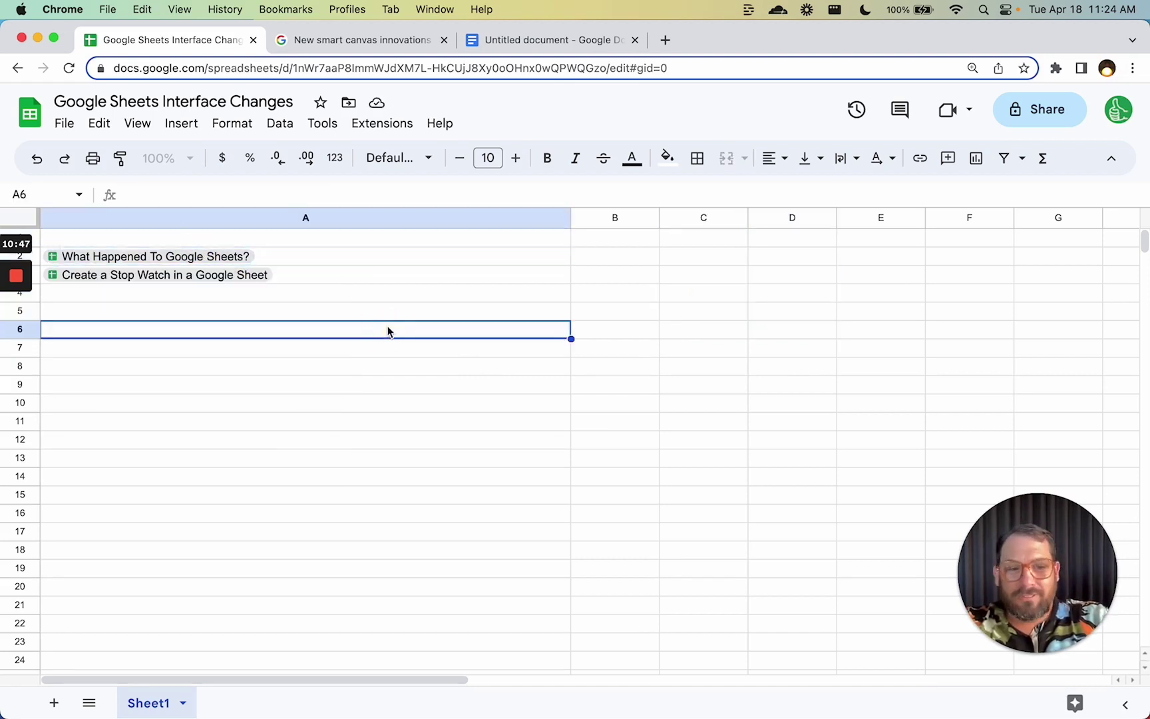
pyautogui.write('=importrange(0')
pyautogui.press('Escape')
# Show the preview cards for the A2 file chip and the A3 stopwatch chip.
pyautogui.click(186, 257)
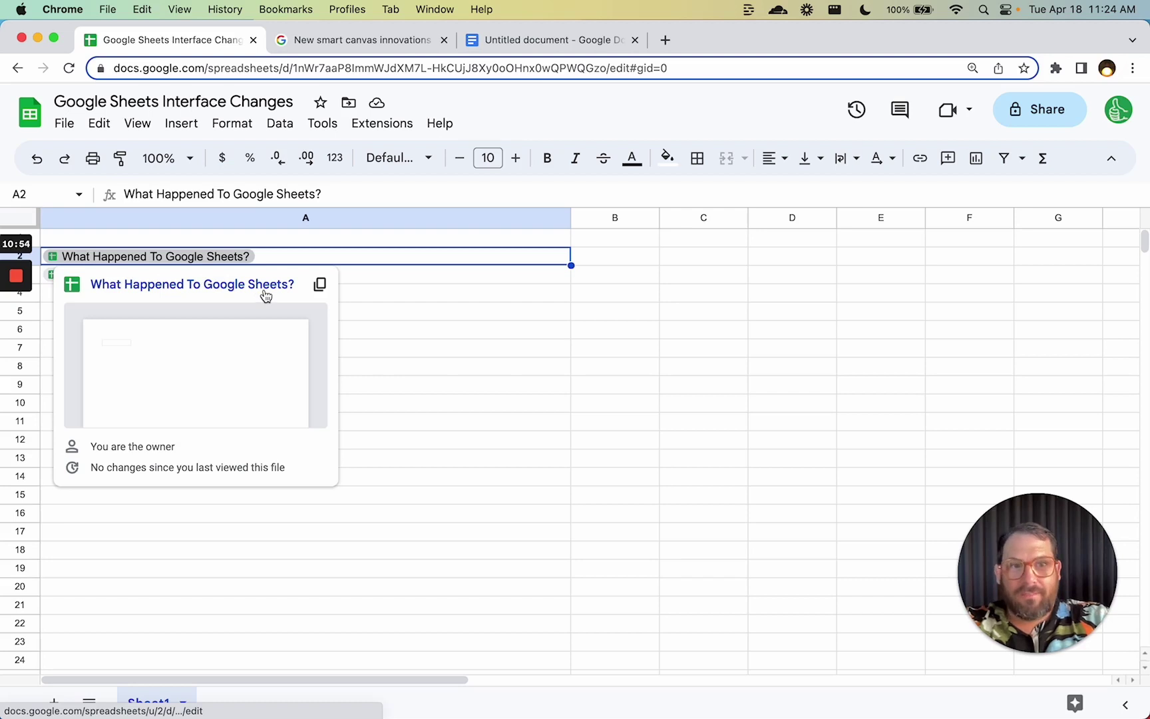
pyautogui.click(413, 272)
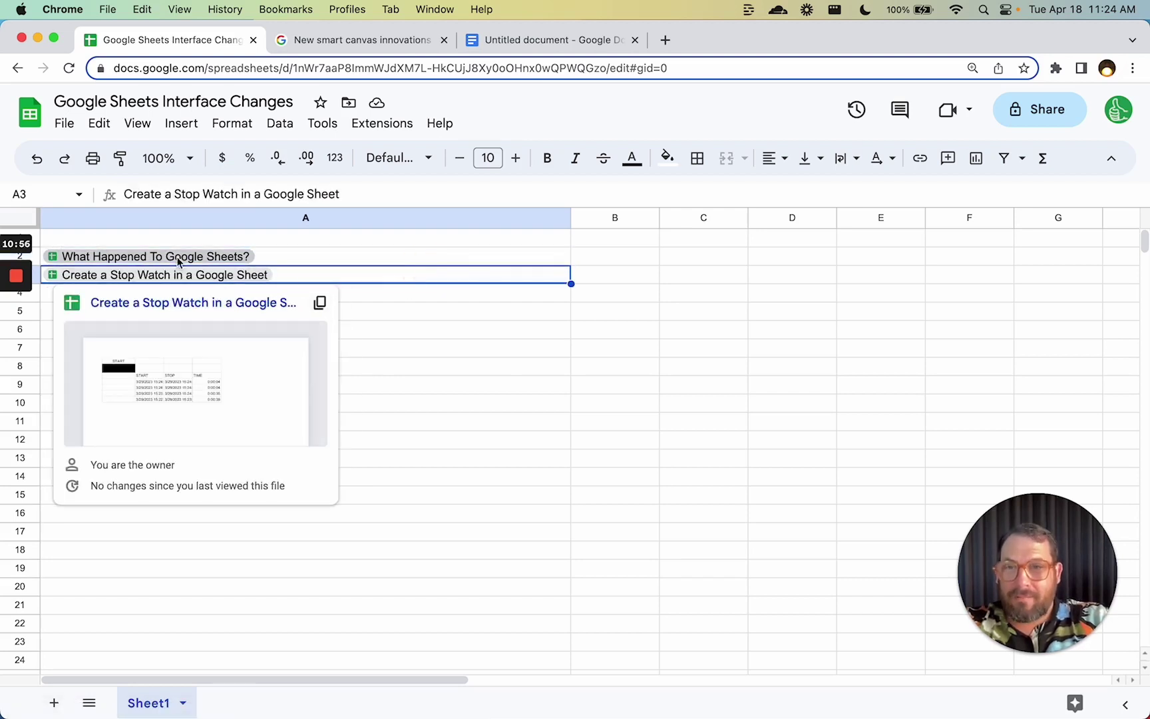
pyautogui.moveTo(247, 257)
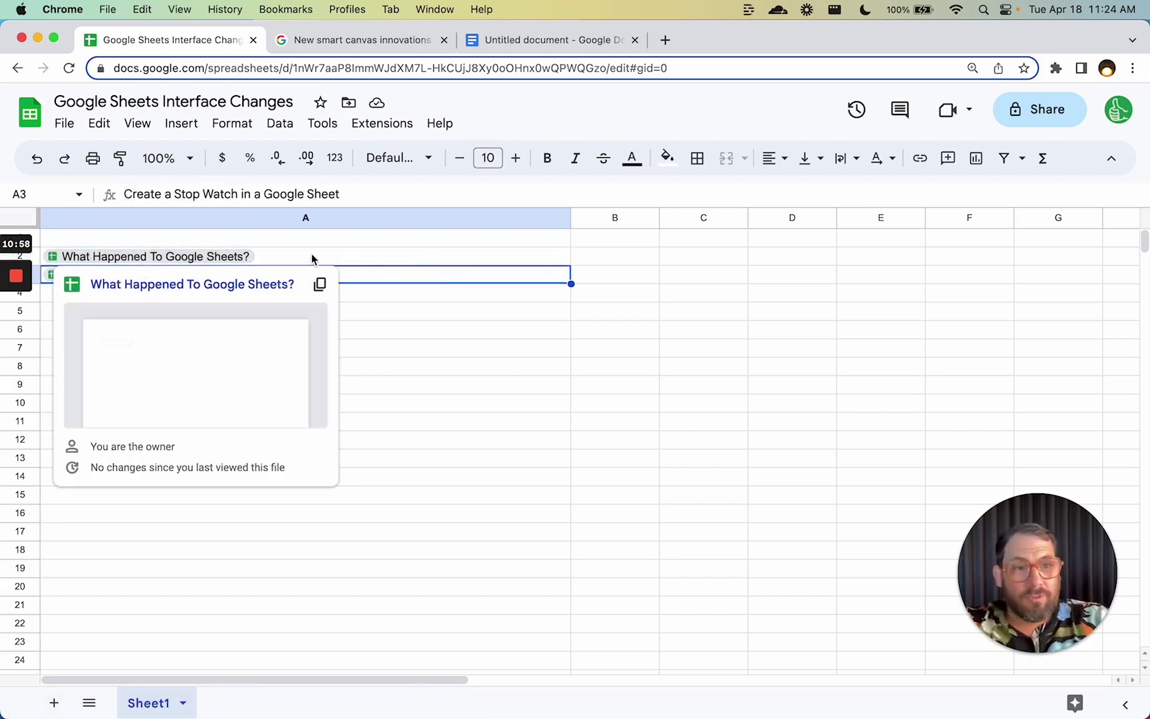
# Return to the smart canvas blog and scroll to the Proposals table and third-party smart chips paragraph.
pyautogui.click(396, 44)
pyautogui.scroll(-10, 390, 328)
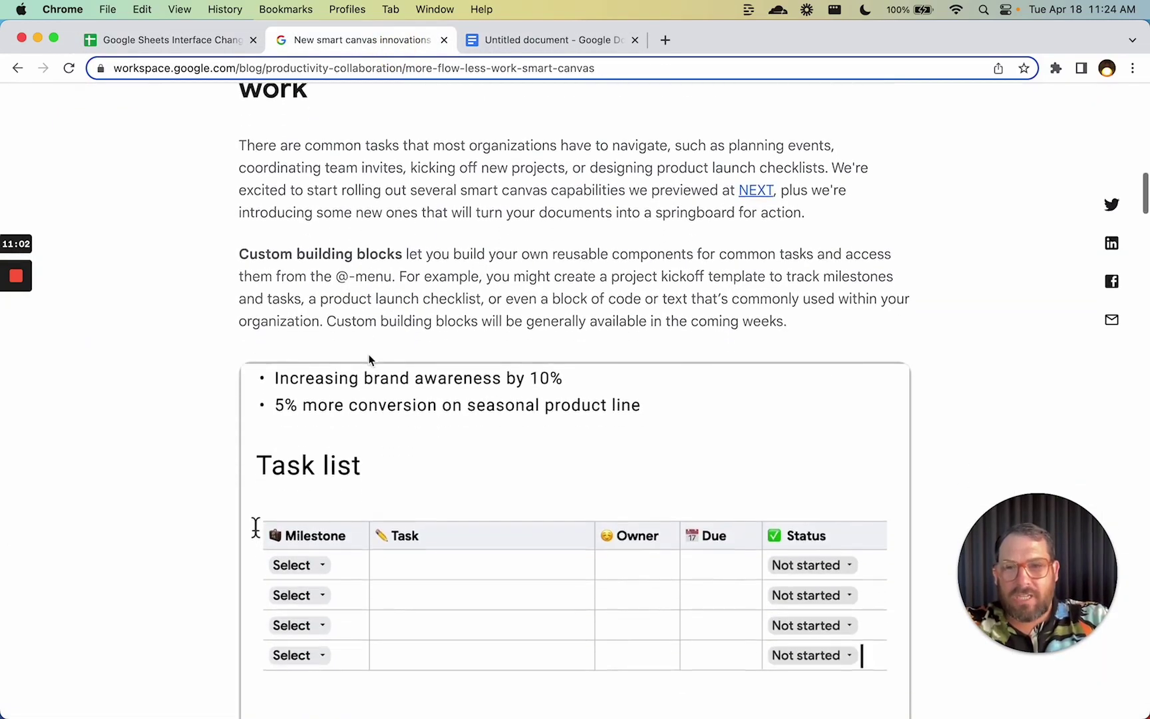
pyautogui.scroll(-5, 272, 393)
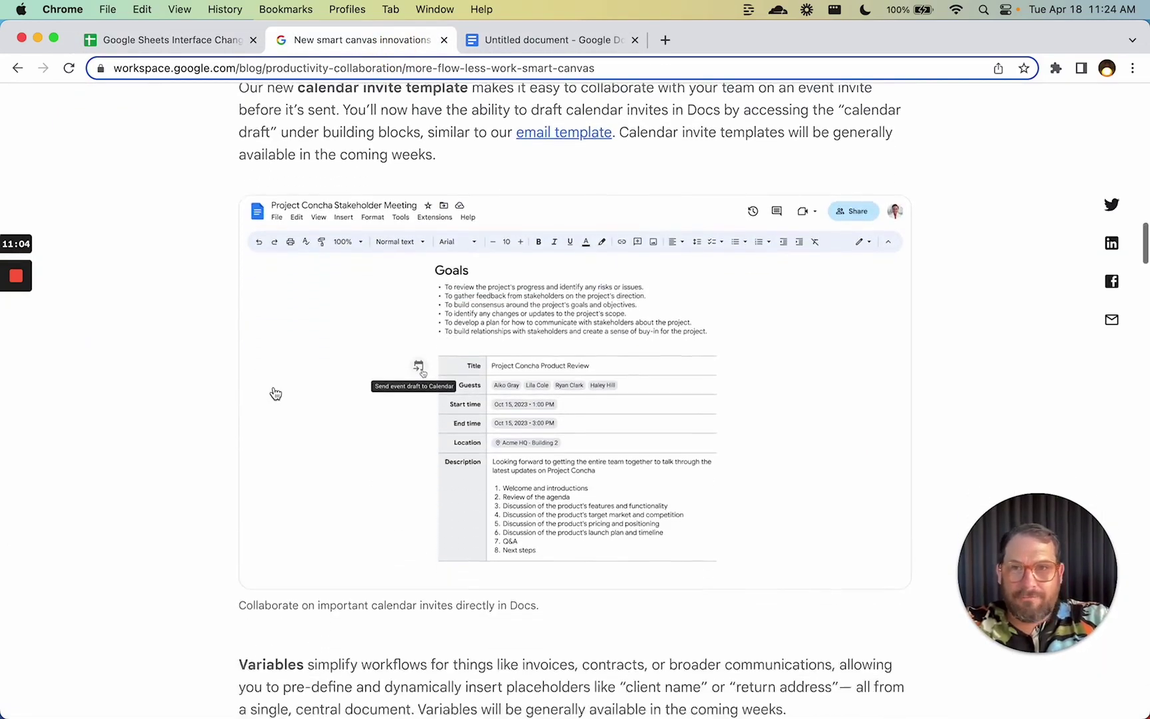
pyautogui.scroll(-15, 185, 388)
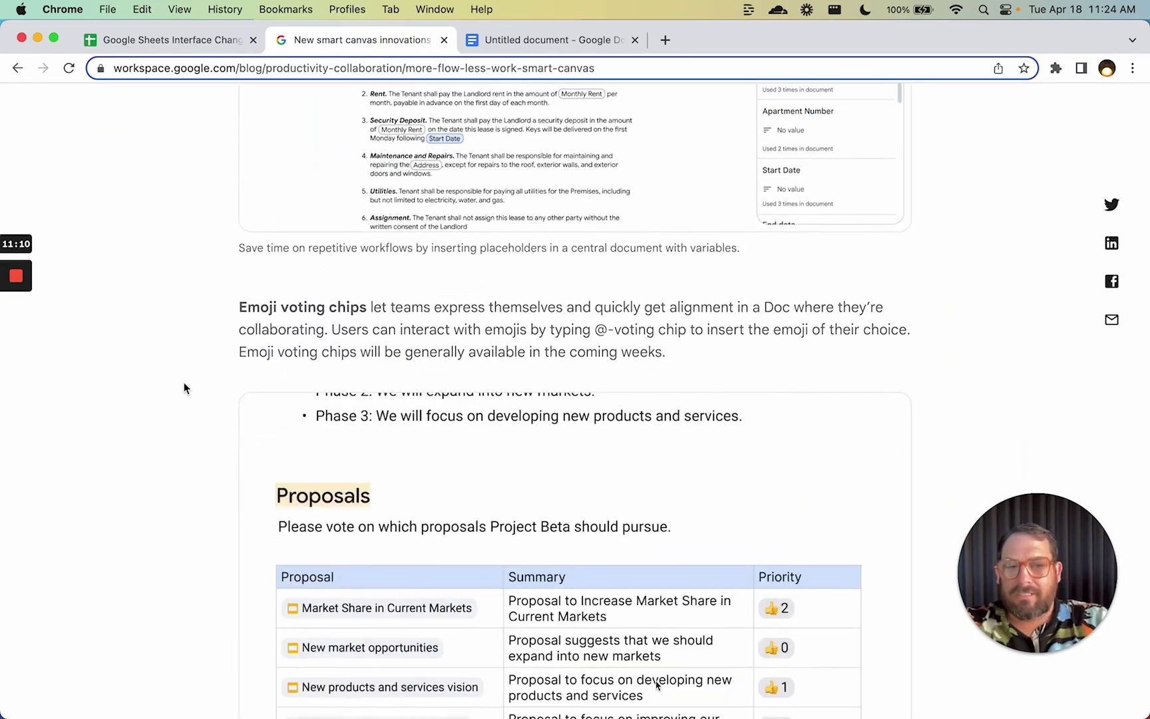
pyautogui.scroll(-10, 183, 385)
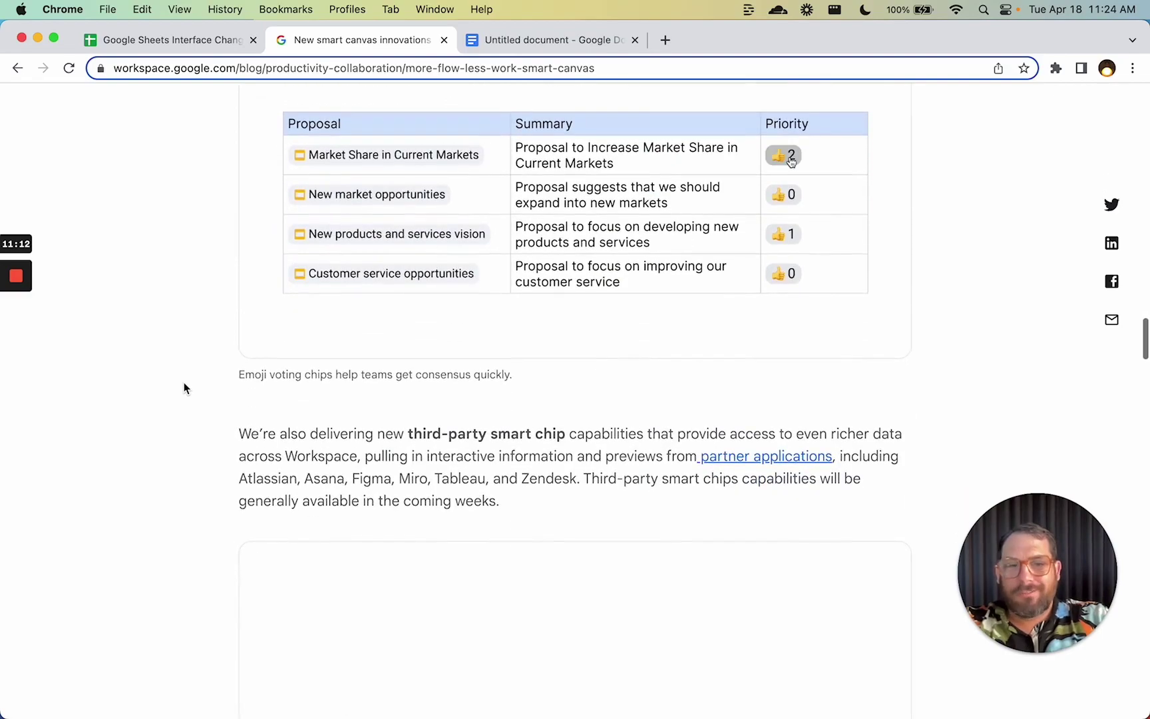